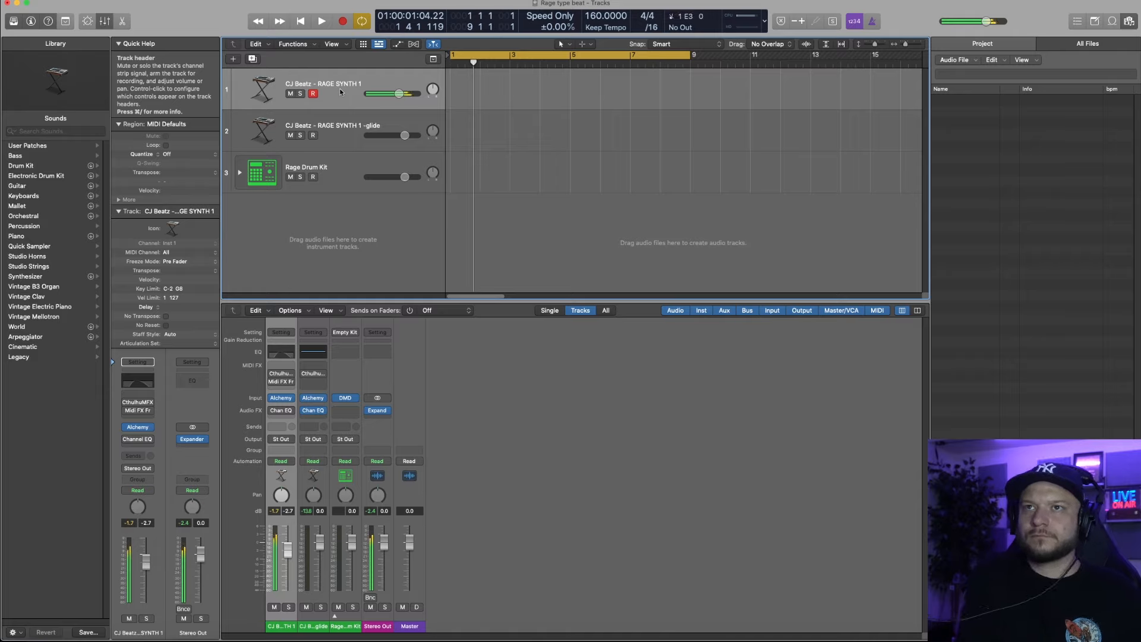
# - Audition the glide synth track and the Rage Drum Kit track
pyautogui.click(338, 129)
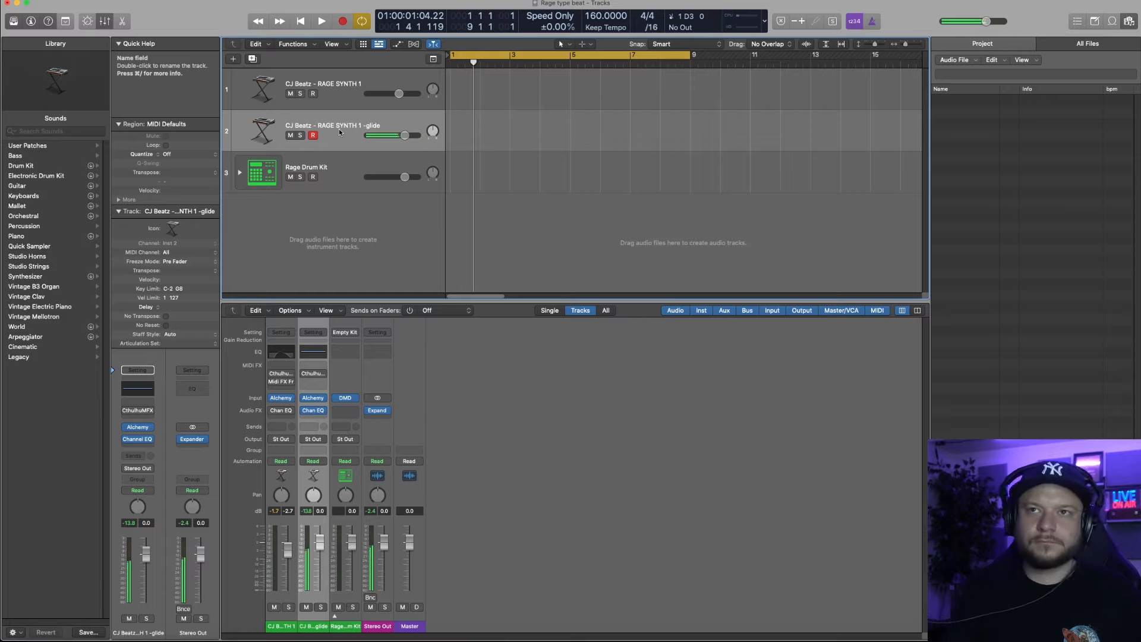
pyautogui.click(330, 173)
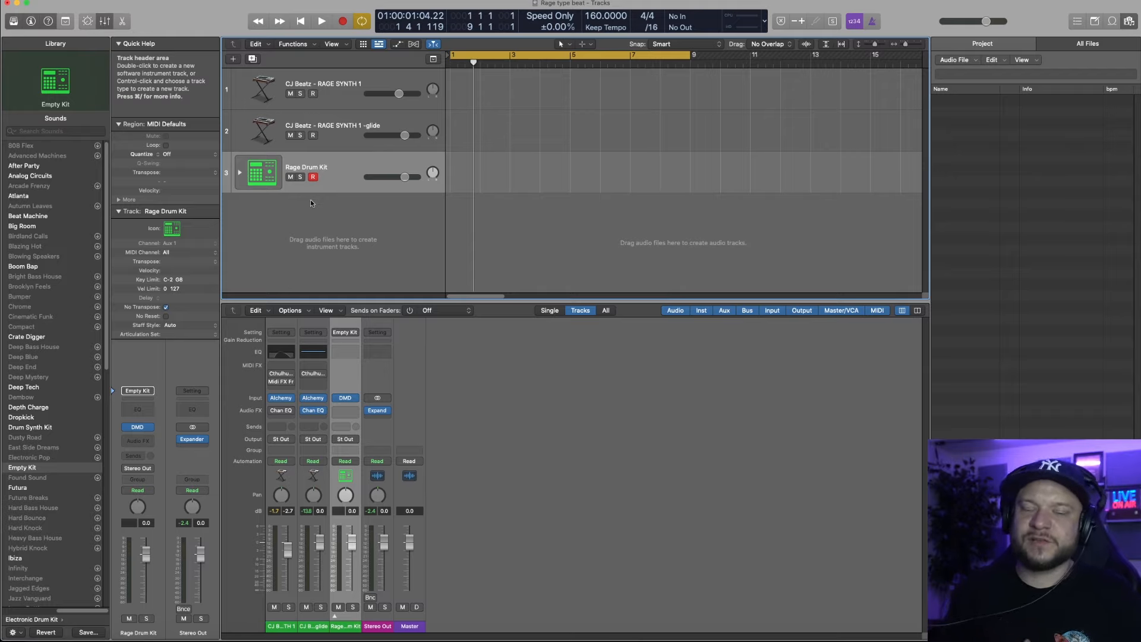
# - Enable the CthulhuMFX chord plug-in on the CJ Beatz - RAGE SYNTH 1 track and look over its chord settings
pyautogui.click(354, 89)
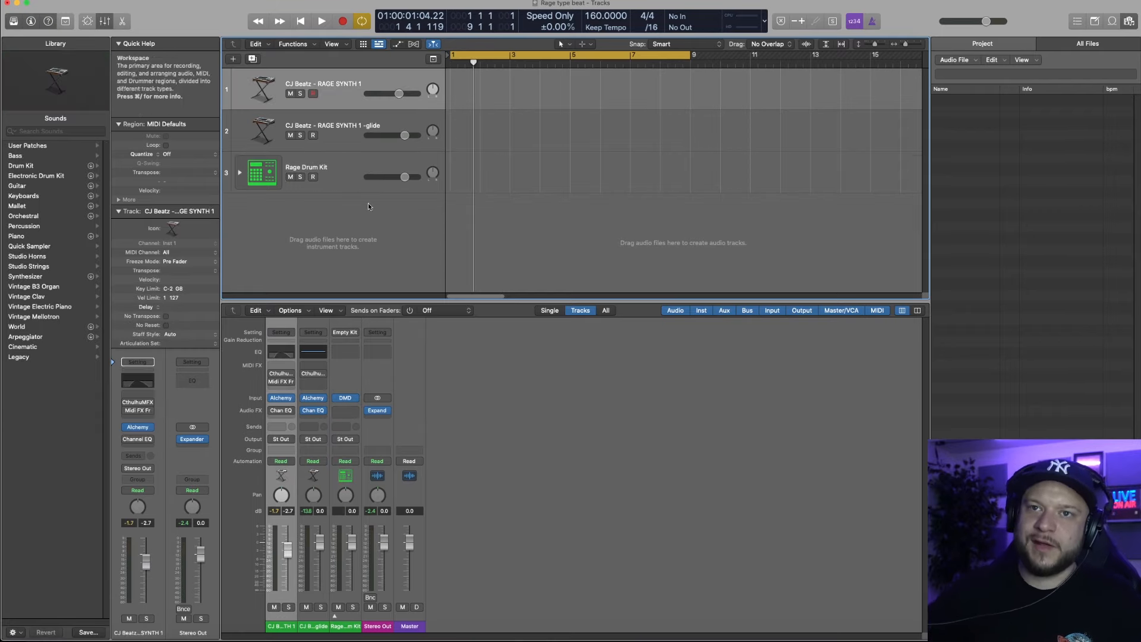
pyautogui.click(137, 402)
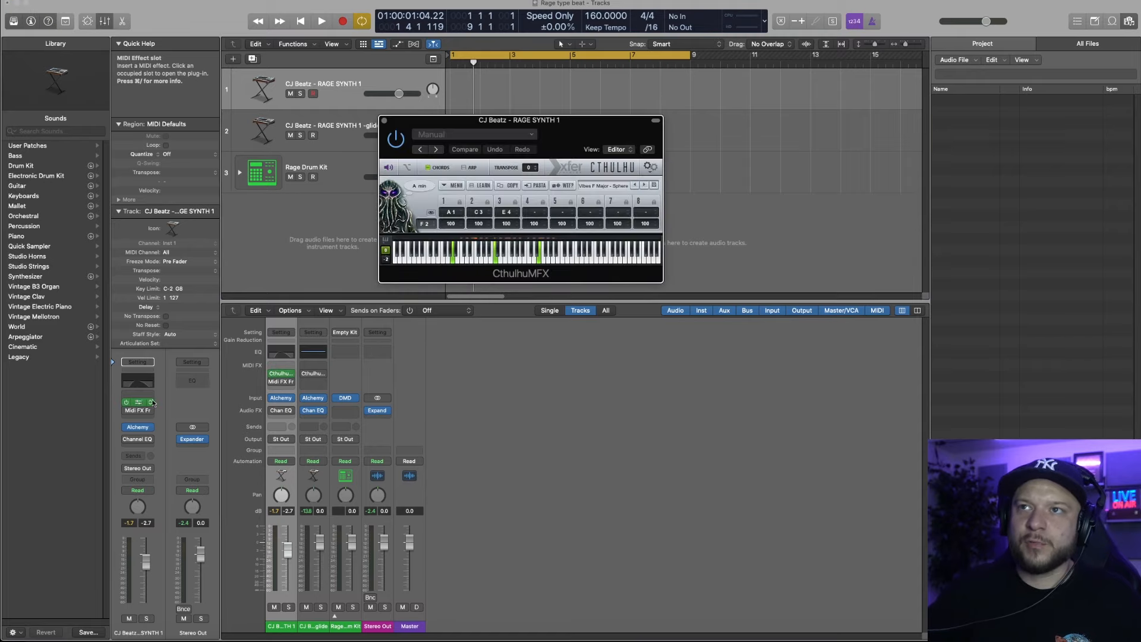
pyautogui.moveTo(560, 124); pyautogui.dragTo(420, 254)
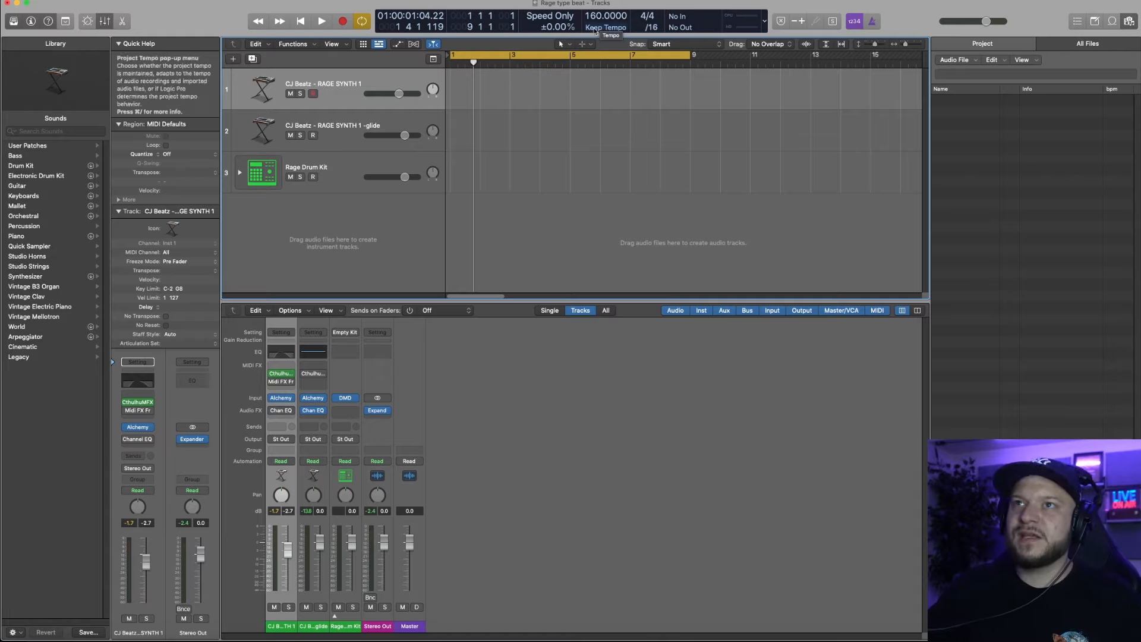
# - Turn on the metronome and record an eight-bar MIDI part on the RAGE SYNTH 1 track
pyautogui.click(871, 22)
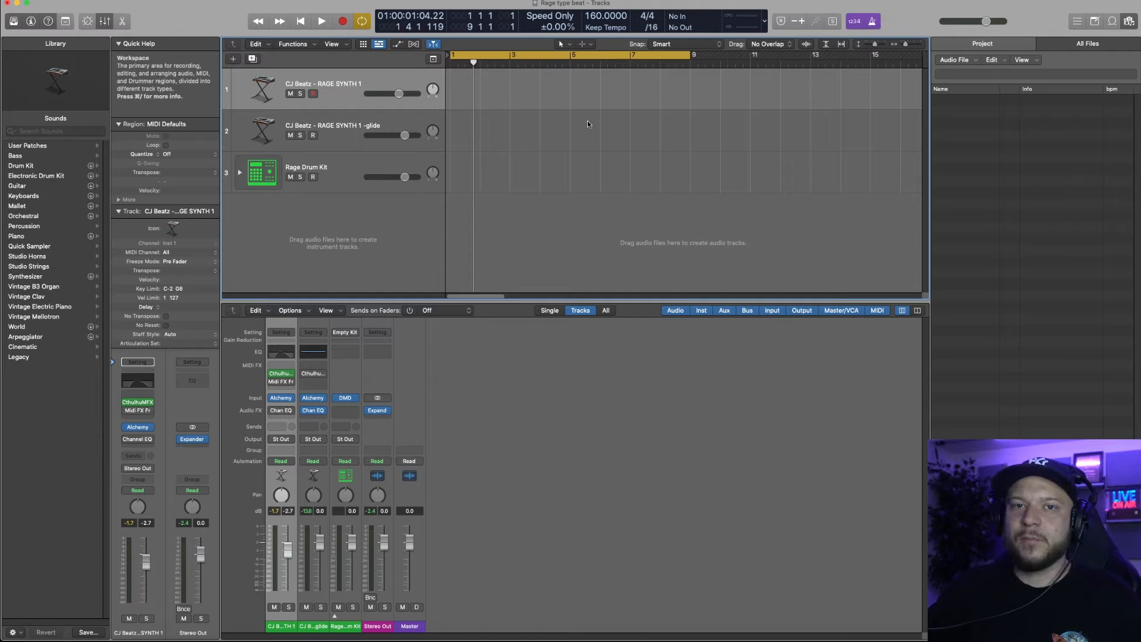
pyautogui.press('r')
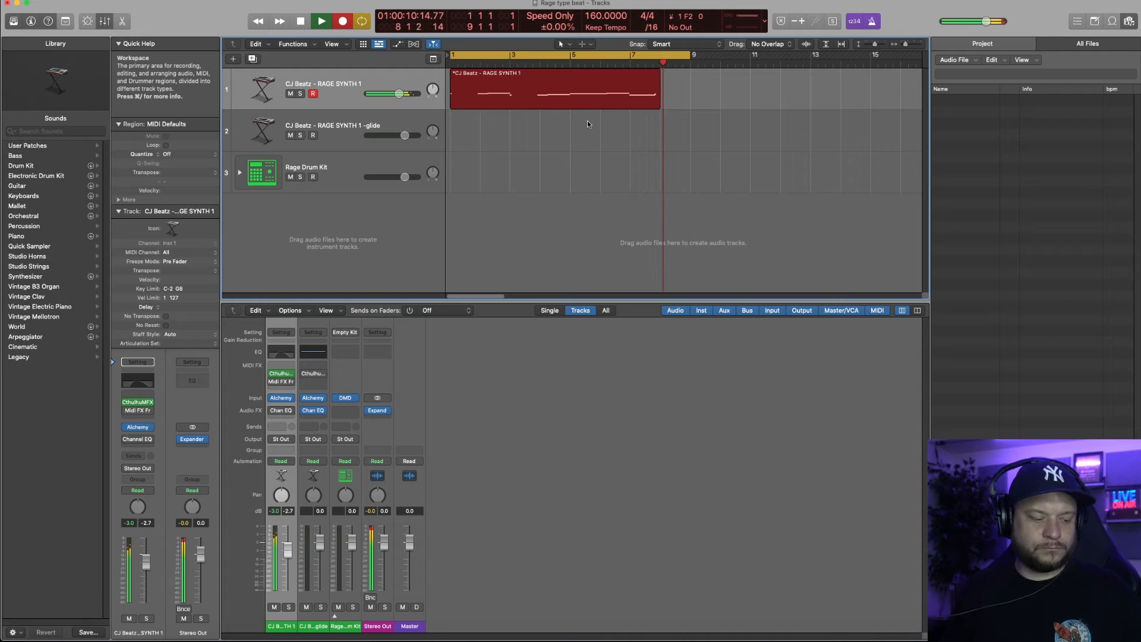
pyautogui.press('space')
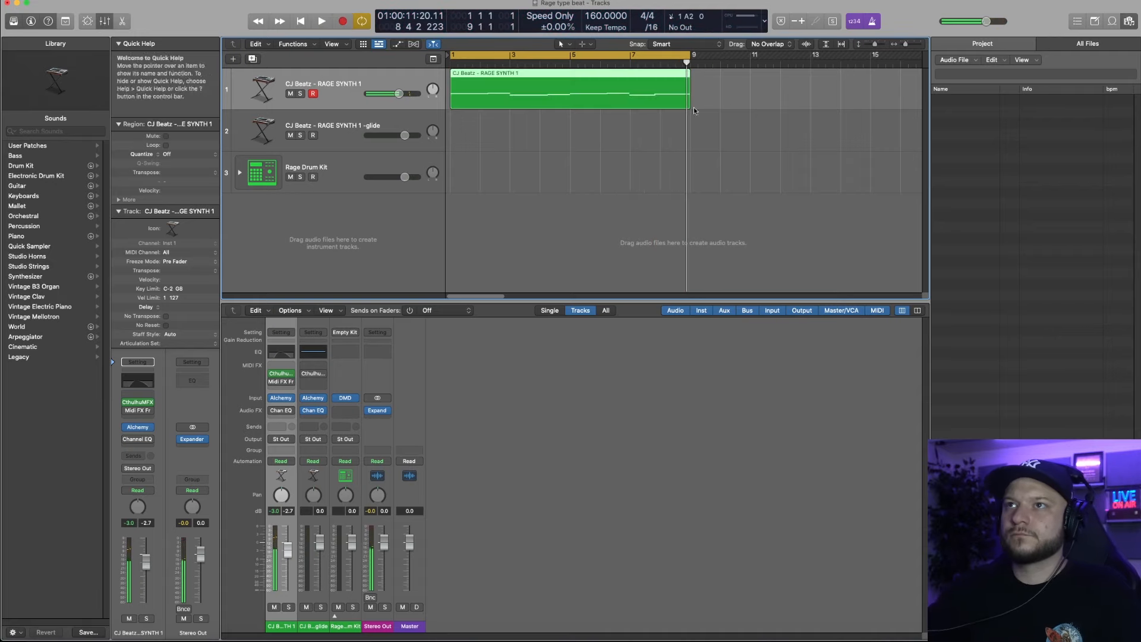
# - Tidy the recorded notes in the Piano Roll so they connect, making the F2 note at bar 7 one bar long
pyautogui.press('p')
pyautogui.press('super+a')
pyautogui.moveTo(839, 466); pyautogui.dragTo(850, 496)
pyautogui.click(843, 497)
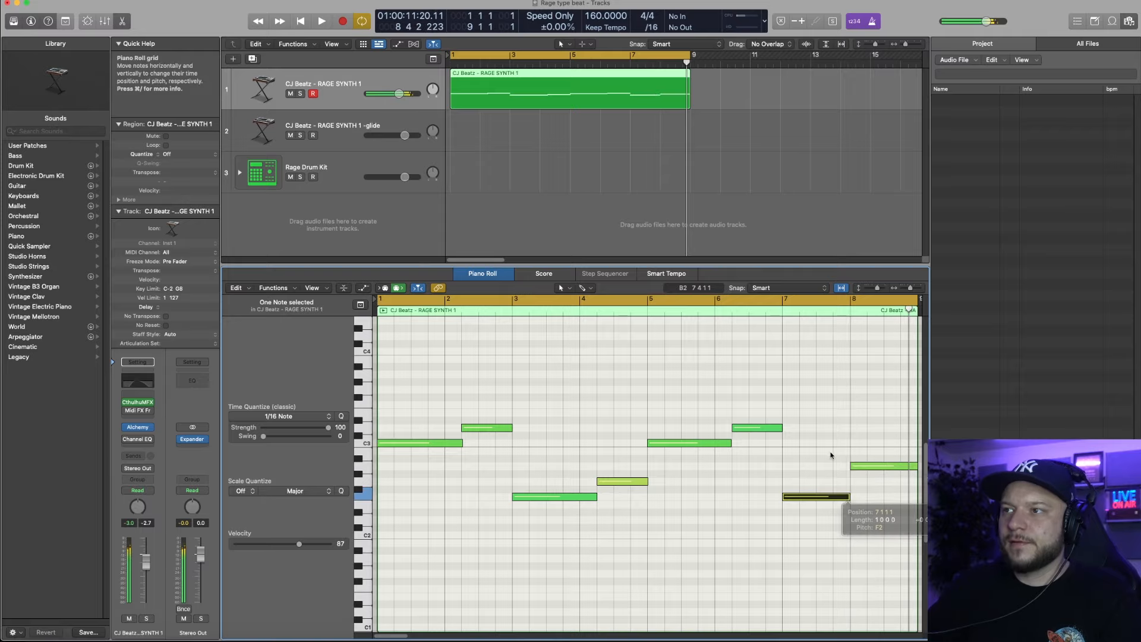
pyautogui.click(809, 448)
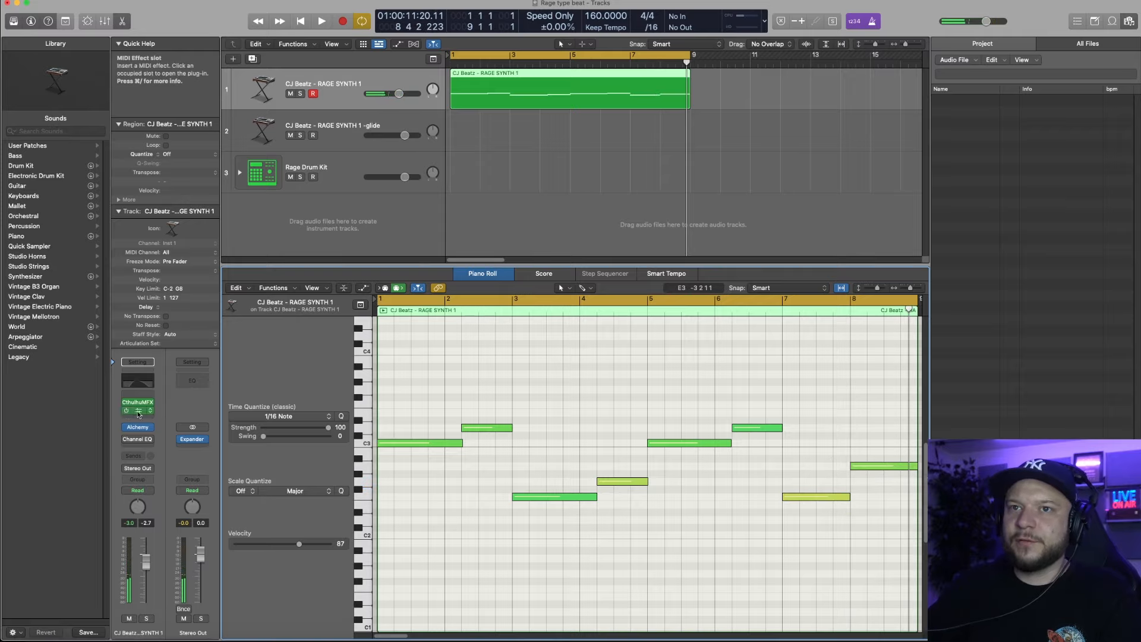
# - Capture the track's generated chords with Midi FX Freeze while the eight-bar loop plays
pyautogui.click(138, 411)
pyautogui.moveTo(493, 122); pyautogui.dragTo(463, 216)
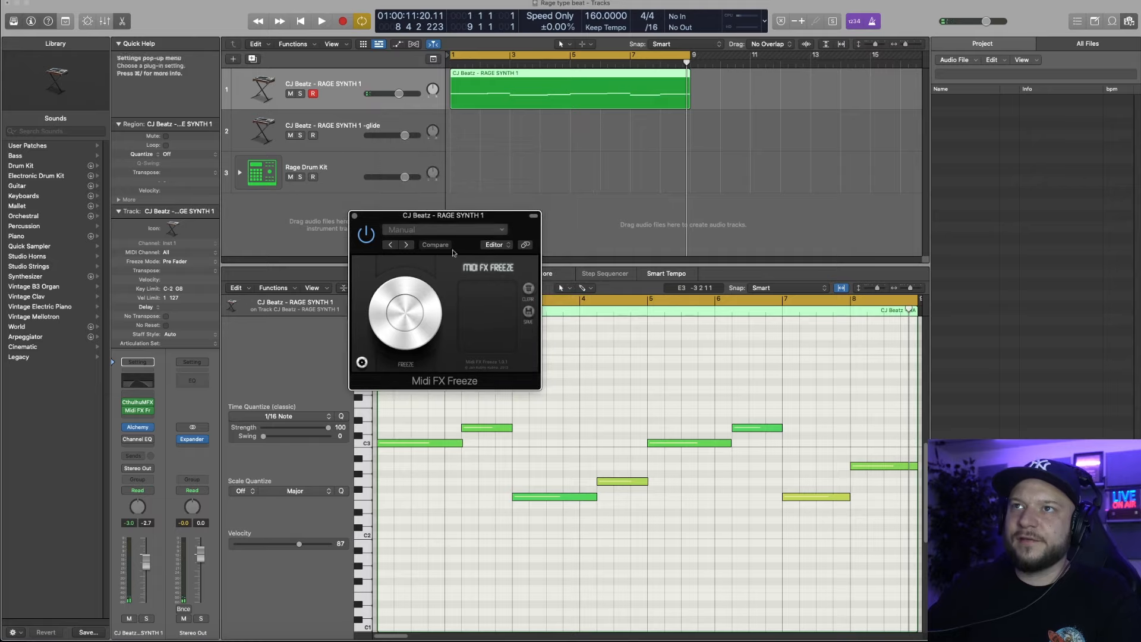
pyautogui.click(407, 314)
pyautogui.press('space')
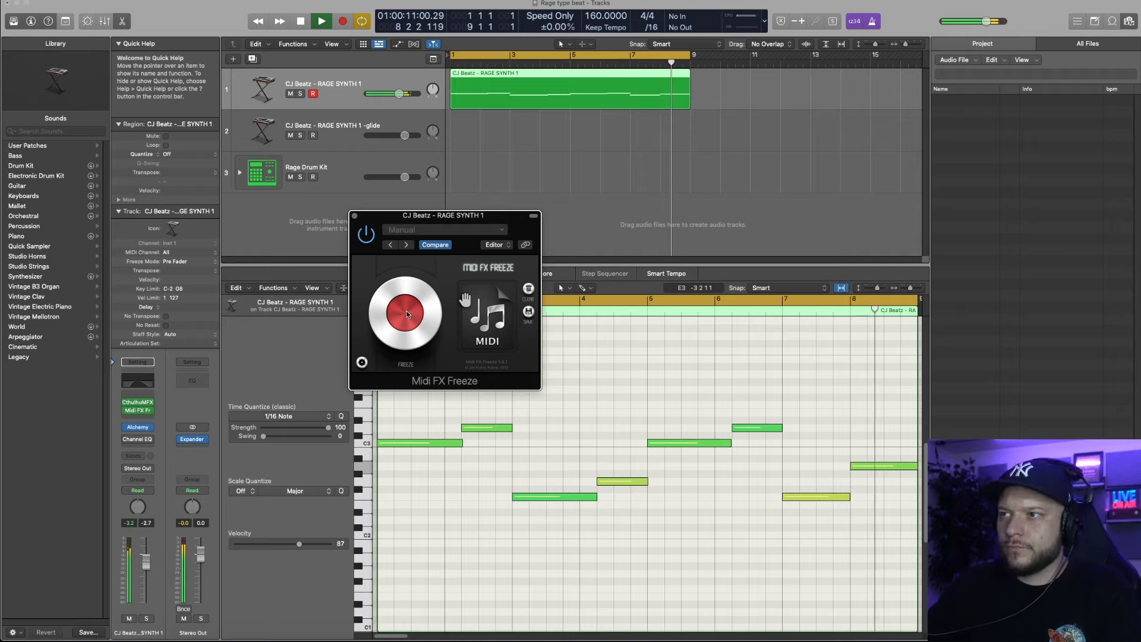
# - Replace the original region on the RAGE SYNTH 1 track with the captured chord MIDI, starting at bar 1
pyautogui.moveTo(488, 316); pyautogui.dragTo(502, 90)
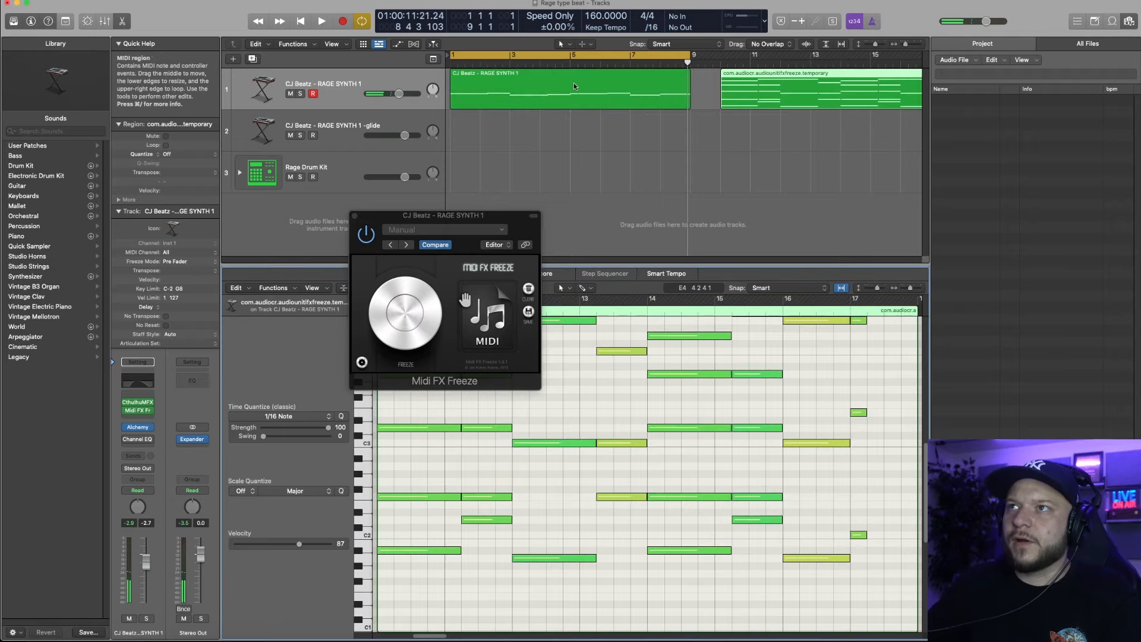
pyautogui.click(572, 83)
pyautogui.press('Delete')
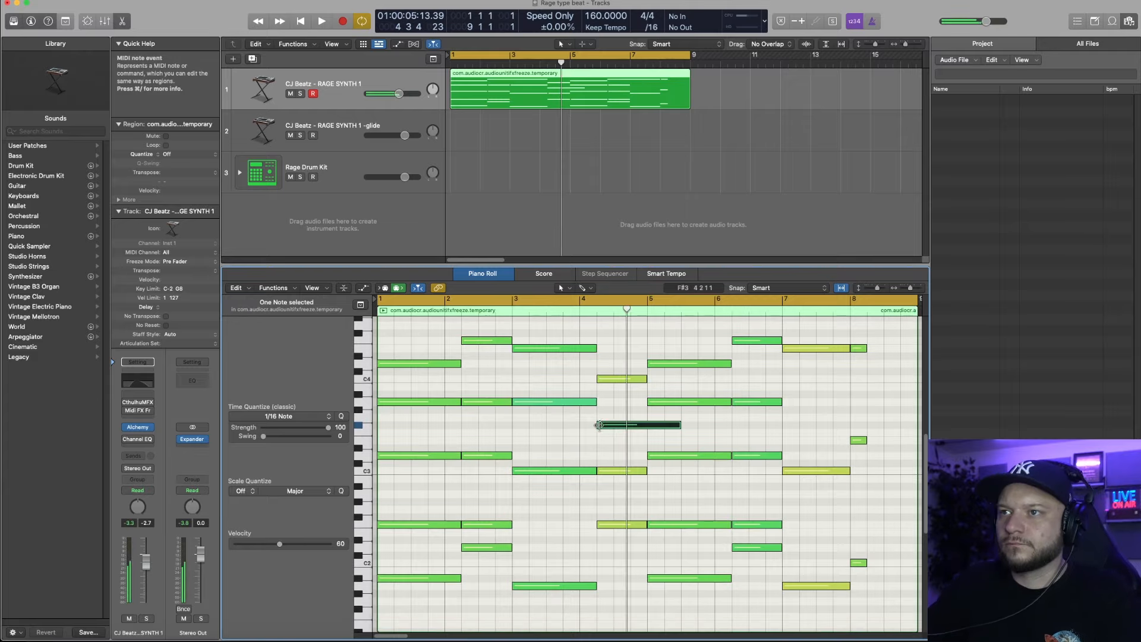
# - Set the added note in the bar 4 chord to F3, end it at bar 5, and play back the change
pyautogui.moveTo(612, 425); pyautogui.dragTo(646, 433)
pyautogui.press('space')
pyautogui.click(642, 410)
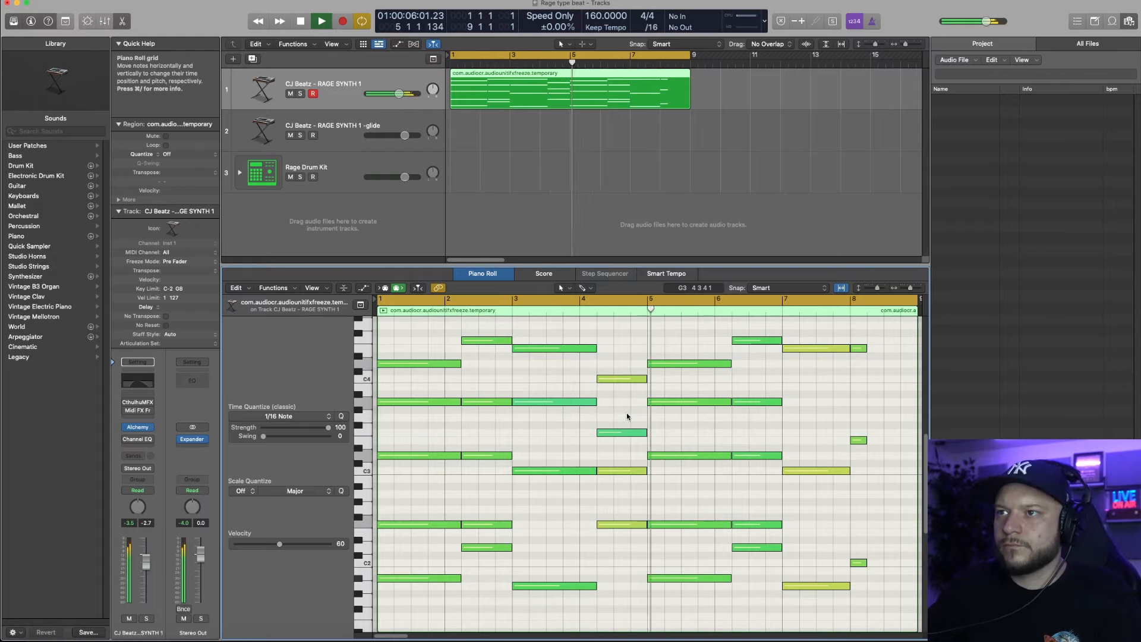
pyautogui.press('space')
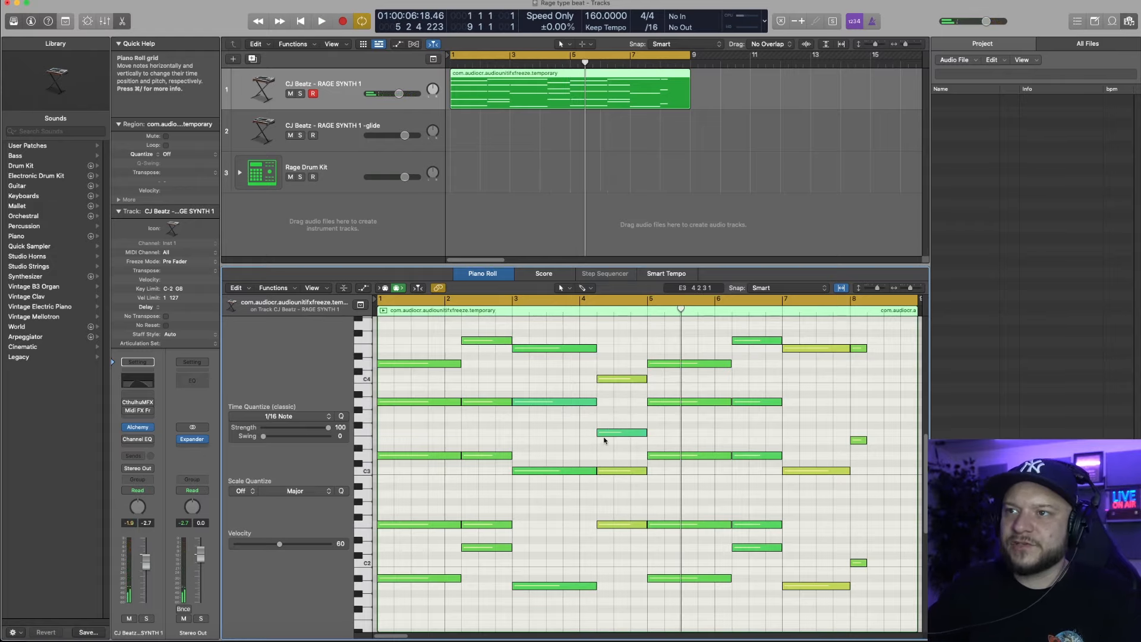
pyautogui.moveTo(614, 435)
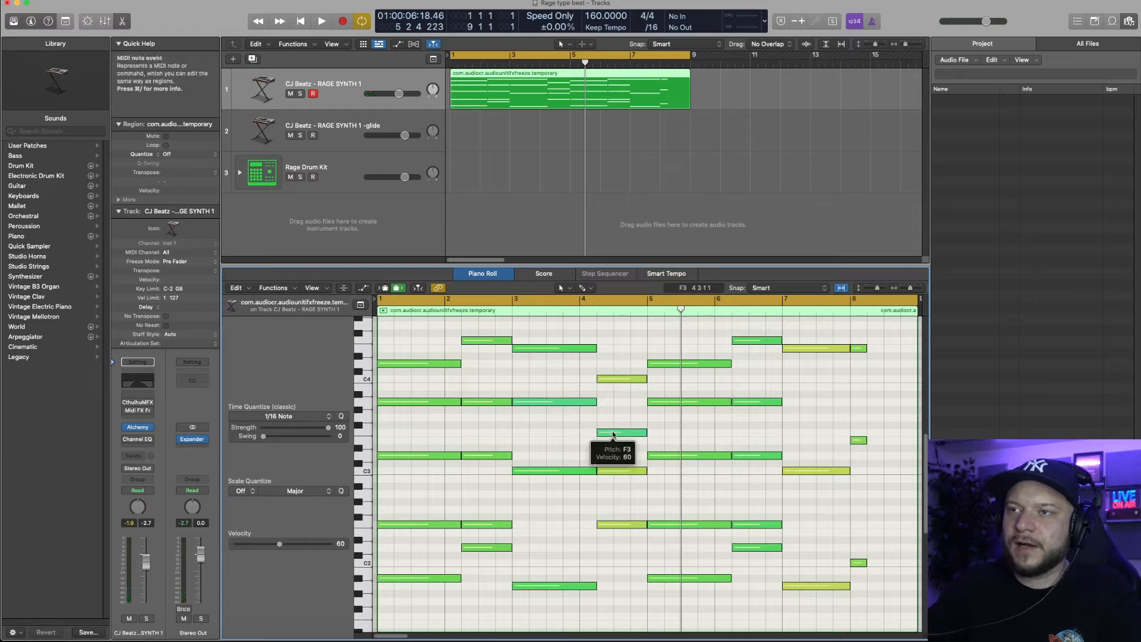
pyautogui.press('space')
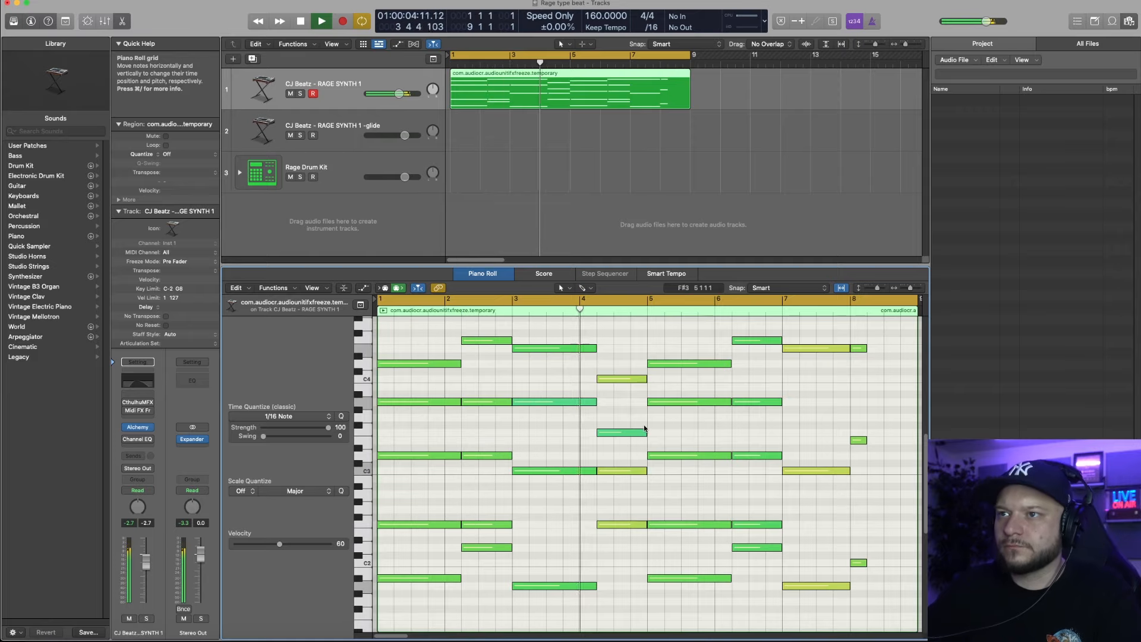
# - Shorten the F4 note in bar 6 to two beats and add a higher one-beat note after it
pyautogui.moveTo(780, 366); pyautogui.dragTo(782, 337)
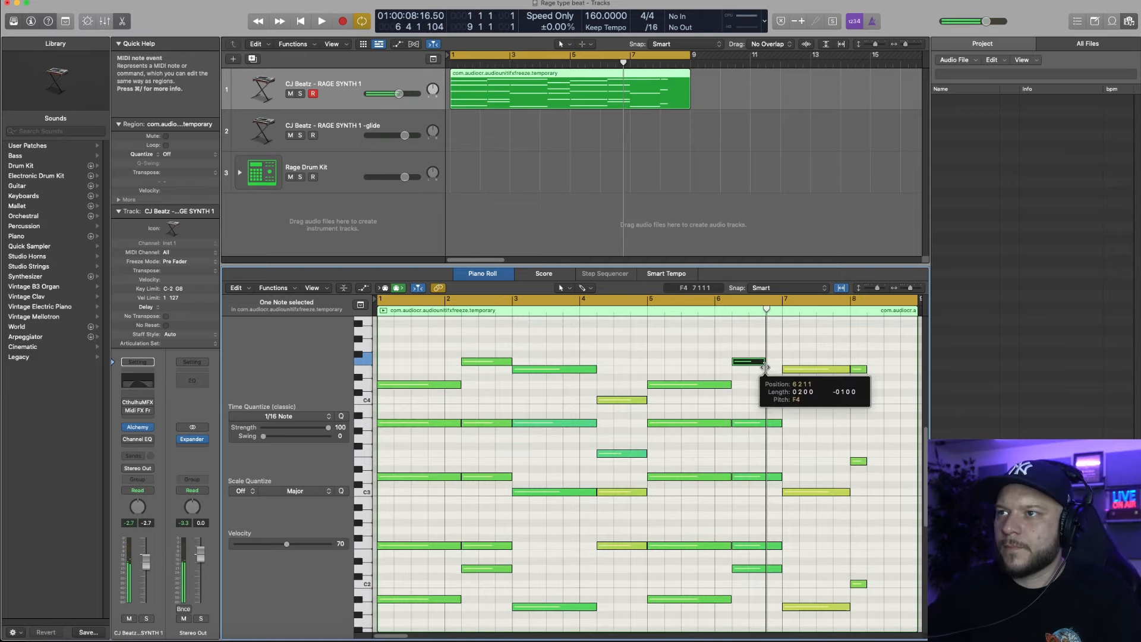
pyautogui.keyDown('super'); pyautogui.click(771, 347); pyautogui.keyUp('super')
pyautogui.press('space')
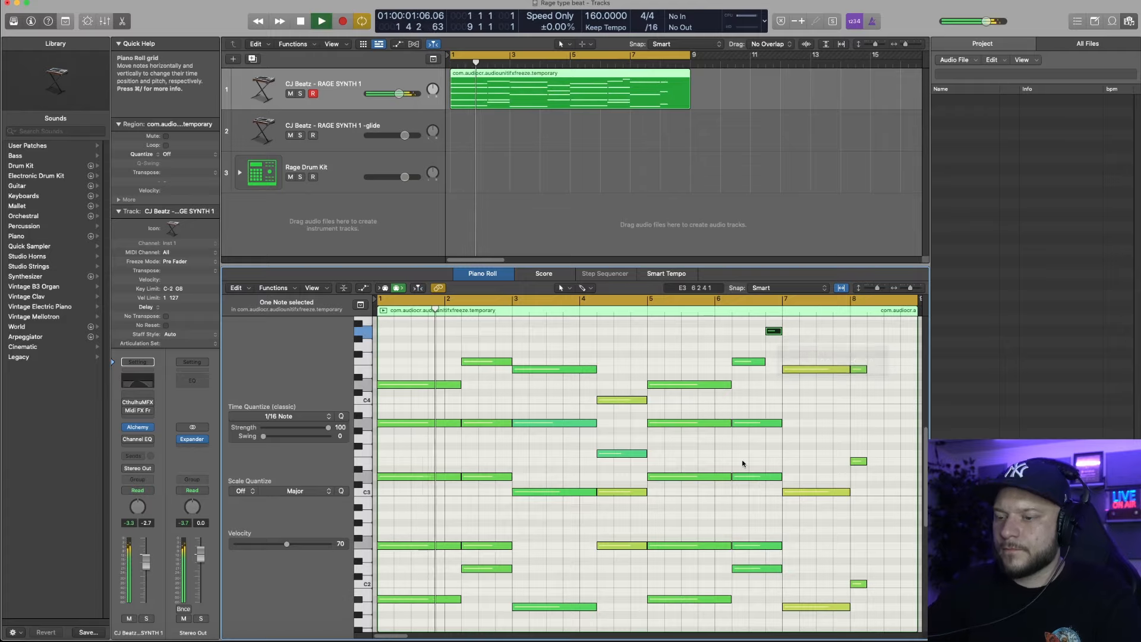
# - Fill out the chords in bars 7 and 8, extending bar 8 to the region's end and raising its added inner note
pyautogui.hotkey('alt', 'shift', 'Down')
pyautogui.hotkey('alt', 'shift', 'Up')
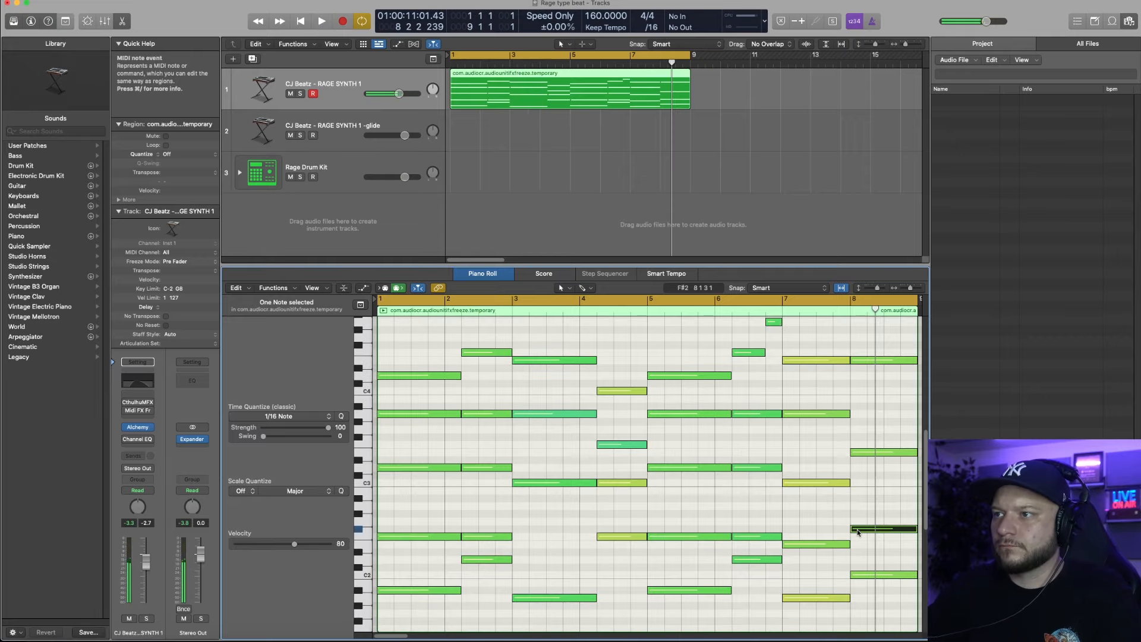
pyautogui.click(861, 522)
pyautogui.moveTo(862, 524); pyautogui.dragTo(857, 508)
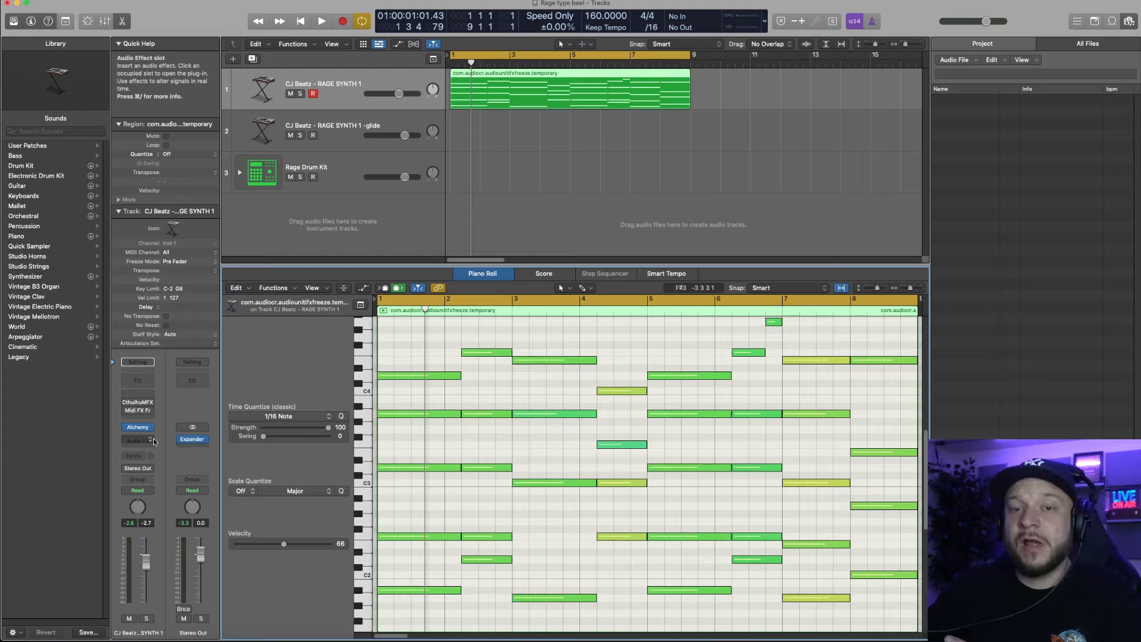
# - Replace the RAGE SYNTH 1 track's Channel EQ with a fresh one, adding a 252 Hz, 12 dB/Oct low cut and a high cut
pyautogui.click(151, 441)
pyautogui.click(141, 468)
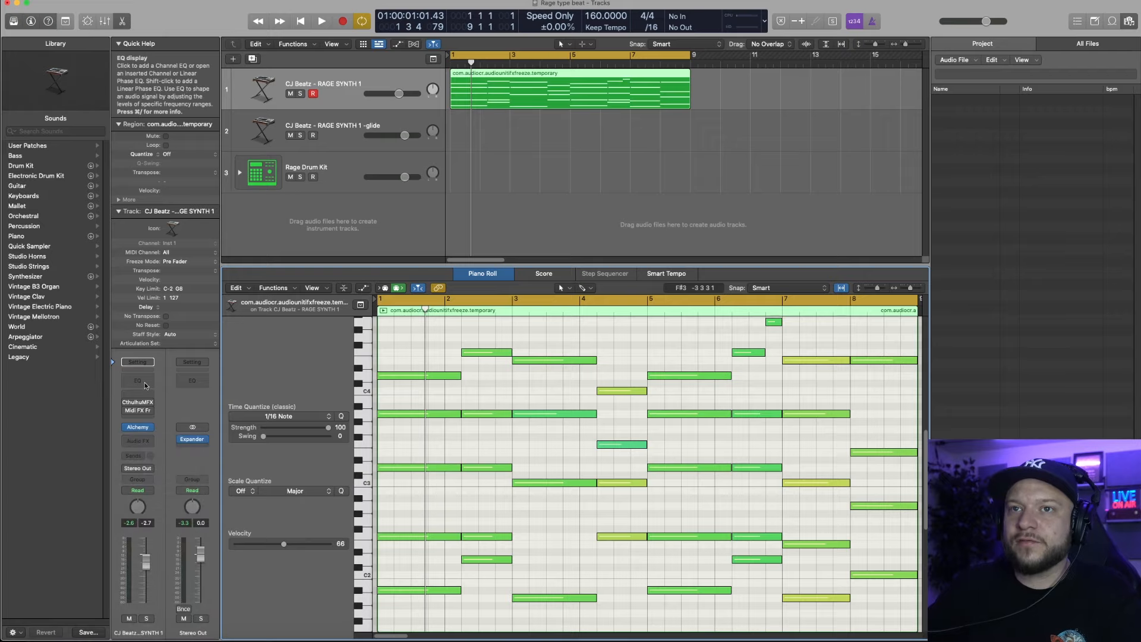
pyautogui.moveTo(416, 270); pyautogui.dragTo(557, 270)
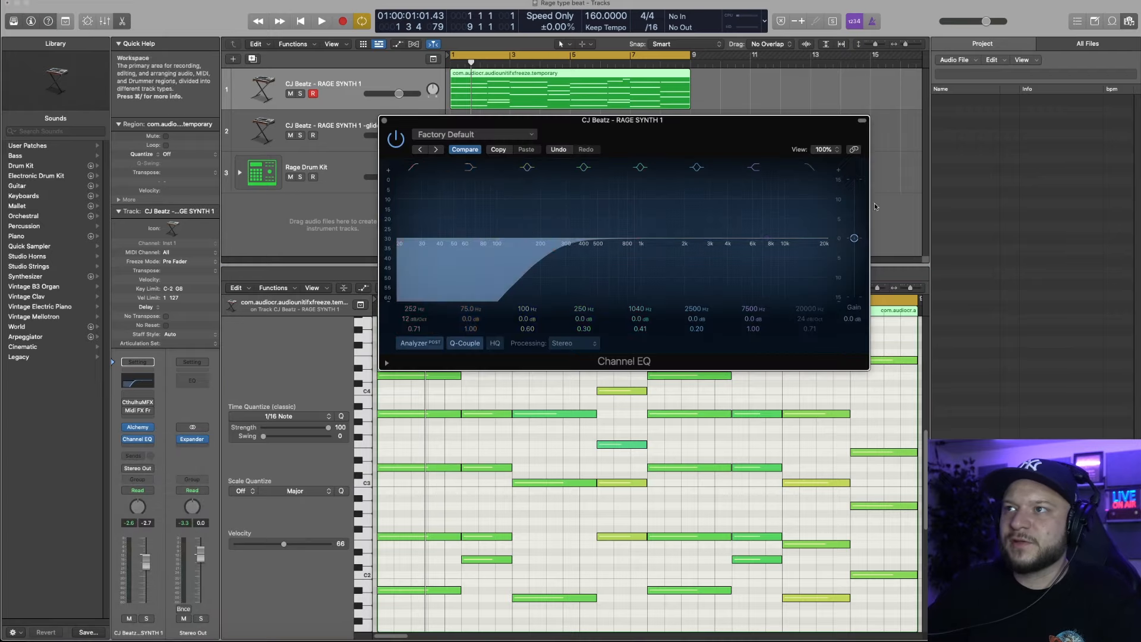
pyautogui.click(816, 267)
pyautogui.moveTo(816, 267); pyautogui.dragTo(734, 268)
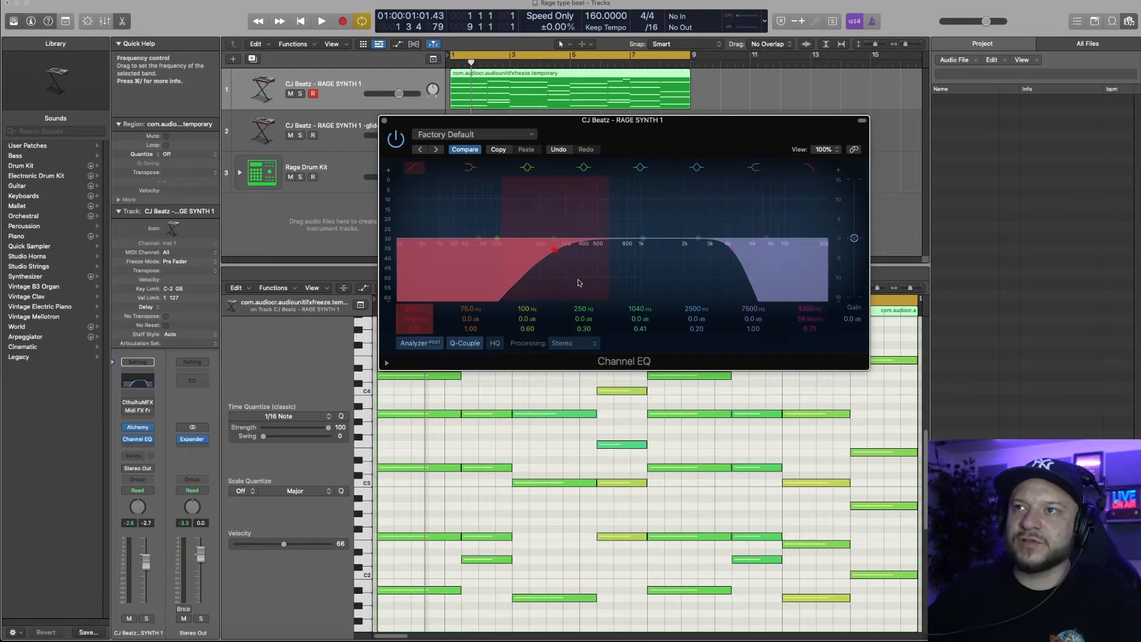
# - Refine the EQ during playback, lowering the low cut to about 190 Hz and giving the high cut a gentler slope
pyautogui.press('space')
pyautogui.moveTo(554, 250); pyautogui.dragTo(546, 254)
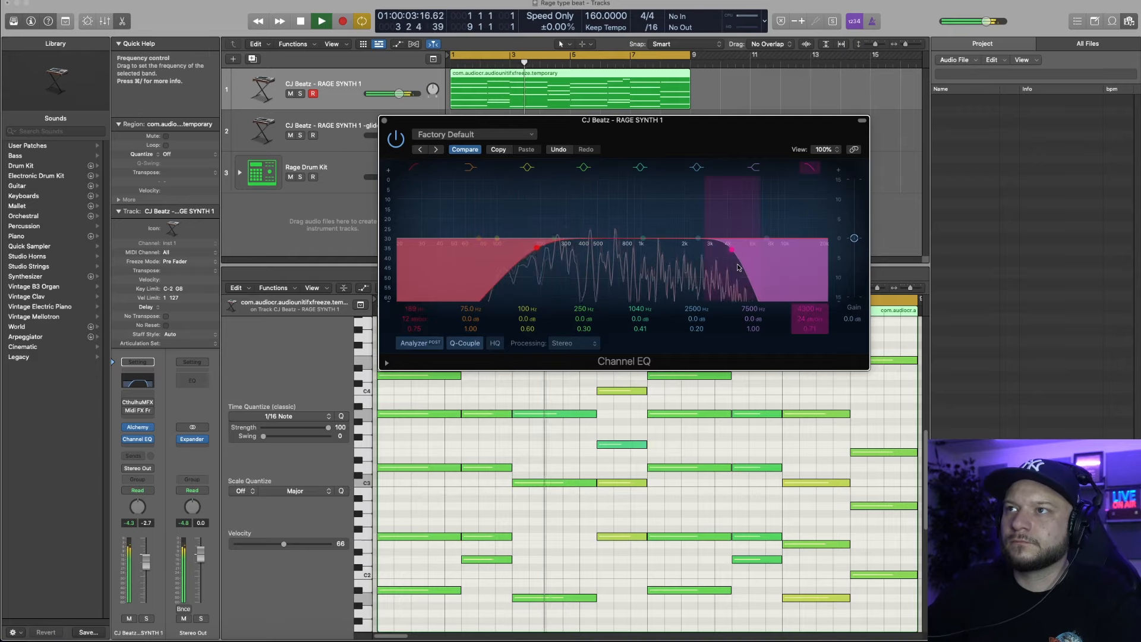
pyautogui.moveTo(738, 267); pyautogui.dragTo(755, 268)
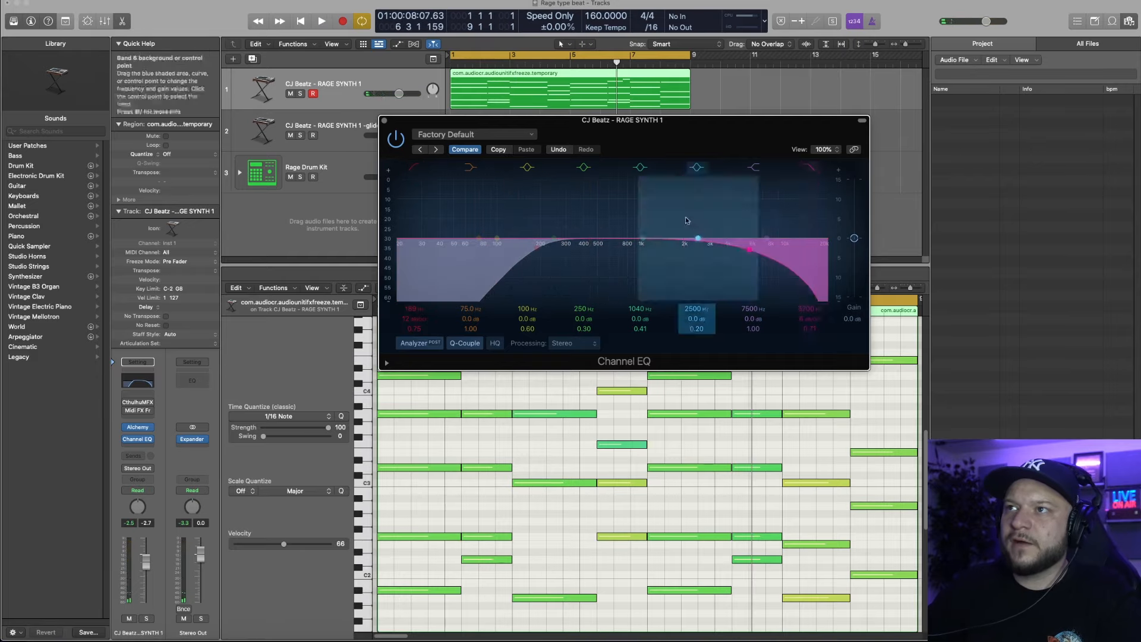
pyautogui.moveTo(748, 253); pyautogui.dragTo(705, 252)
pyautogui.press('space')
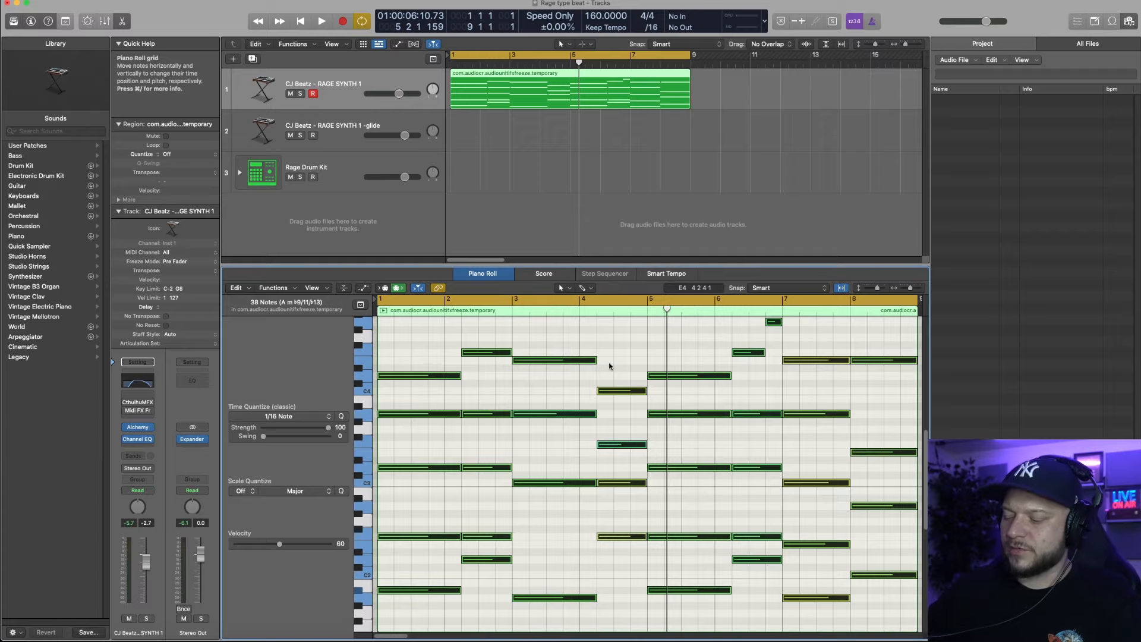
# - Transpose all 38 chord notes down one octave and listen to the result
pyautogui.hotkey('alt', 'shift', 'Down')
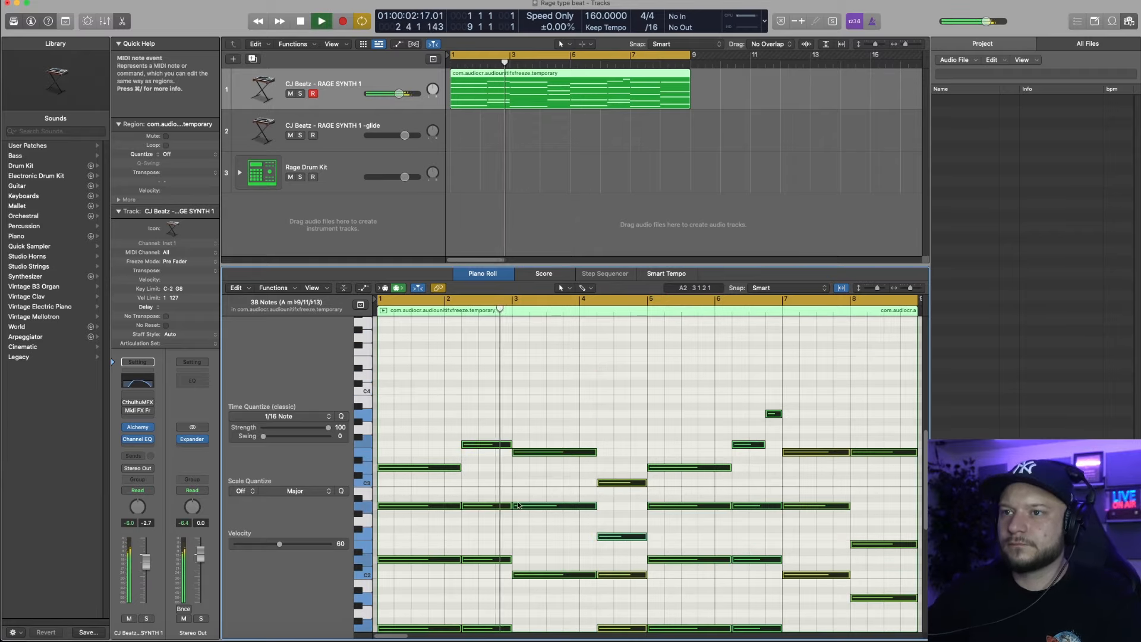
pyautogui.scroll(-3, 493, 460)
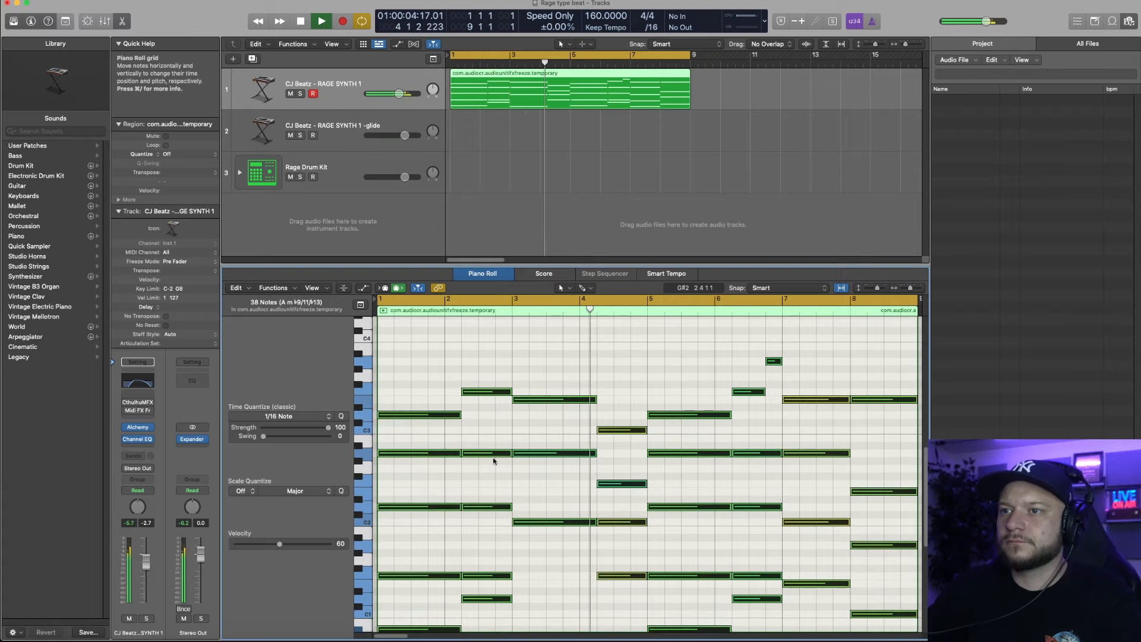
pyautogui.scroll(-1, 493, 460)
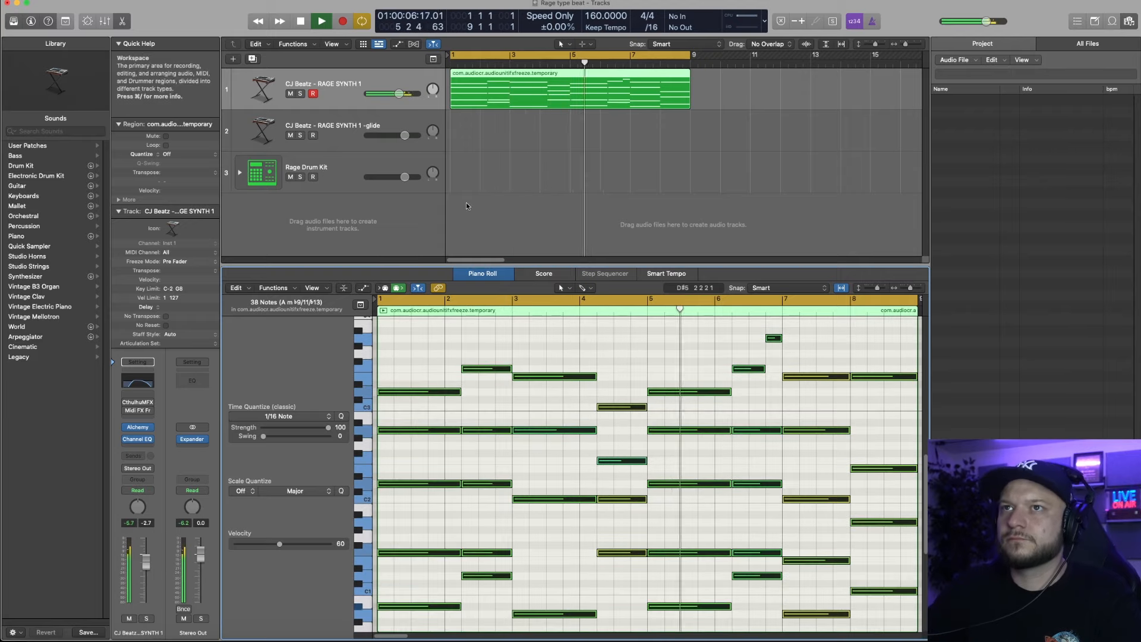
pyautogui.press('space')
# - Record an eight-bar melody on the glide synth track, lengthen all its notes slightly so consecutive ones overlap, and play it back
pyautogui.click(399, 124)
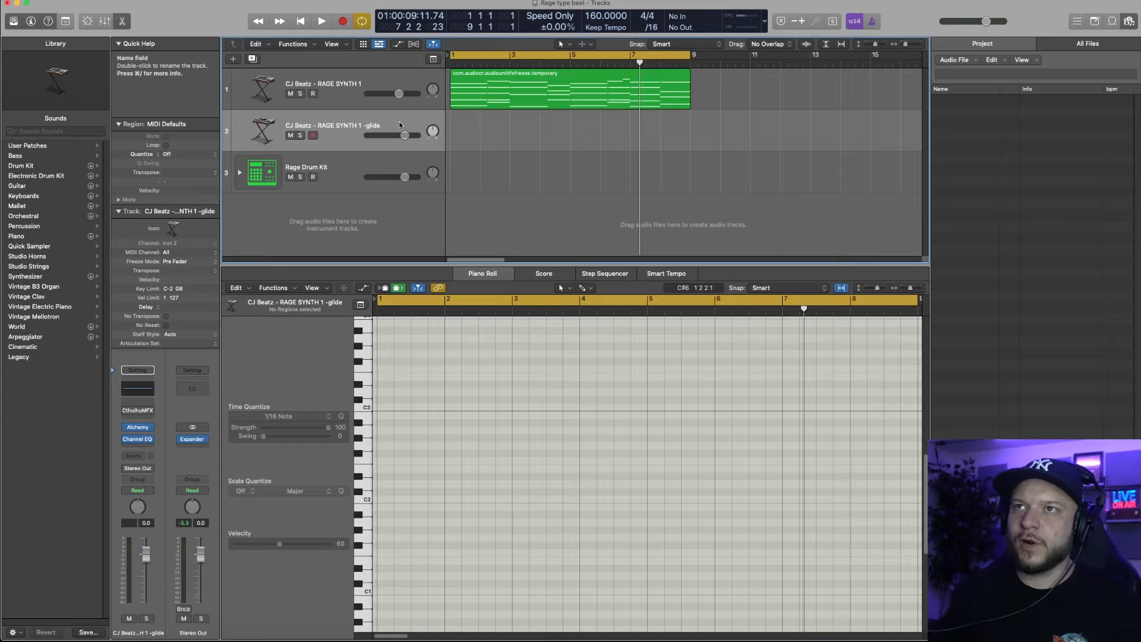
pyautogui.press('r')
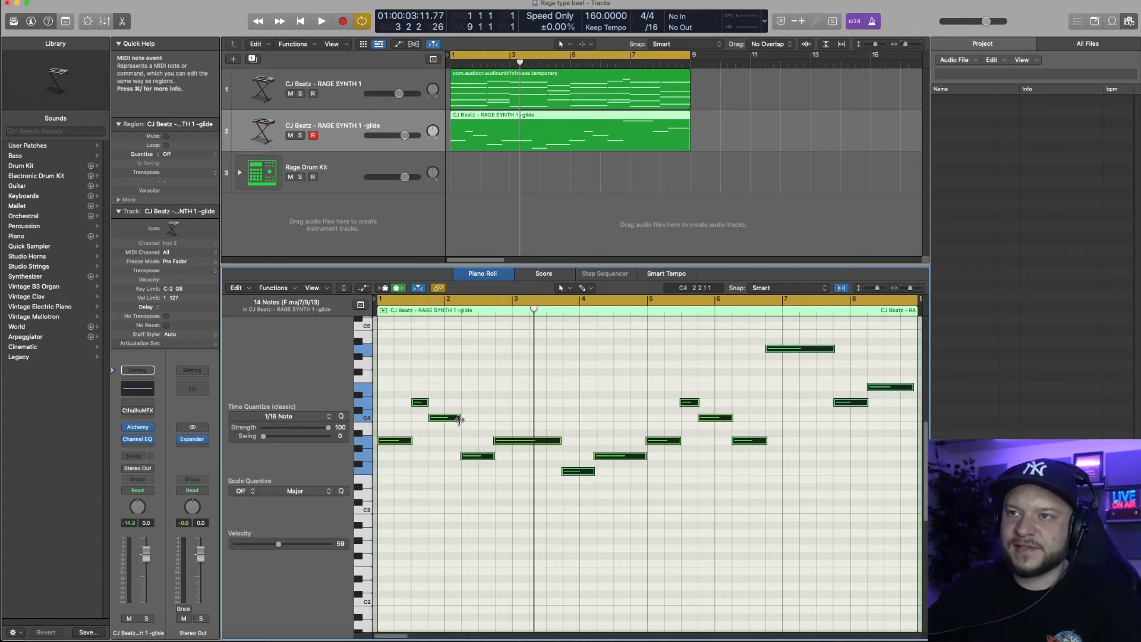
pyautogui.moveTo(460, 418); pyautogui.dragTo(464, 419)
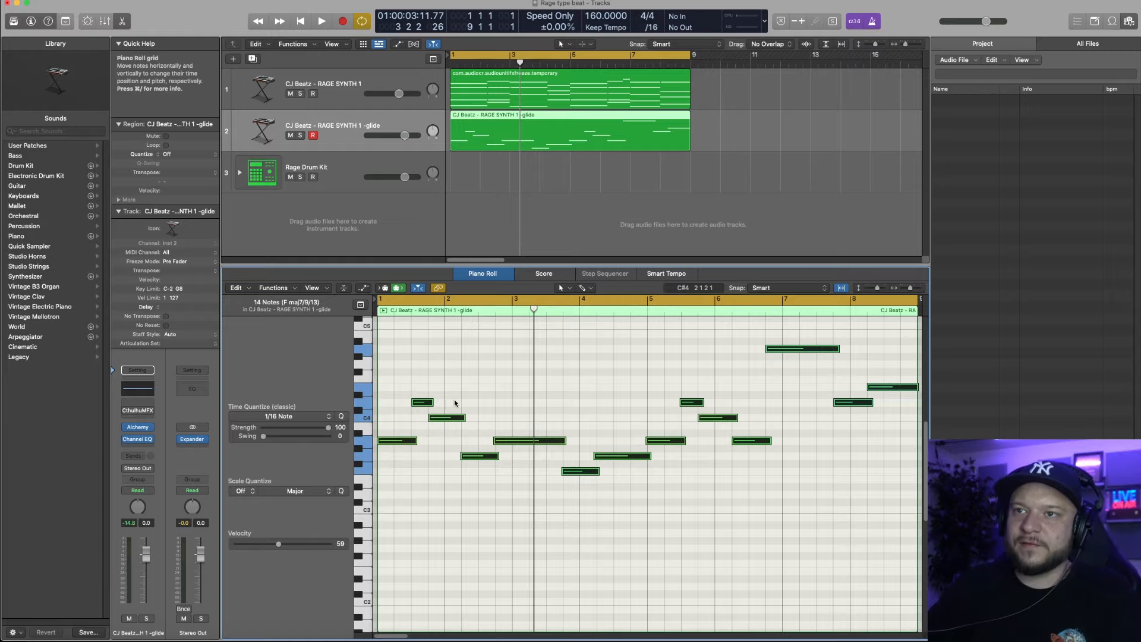
pyautogui.press('space')
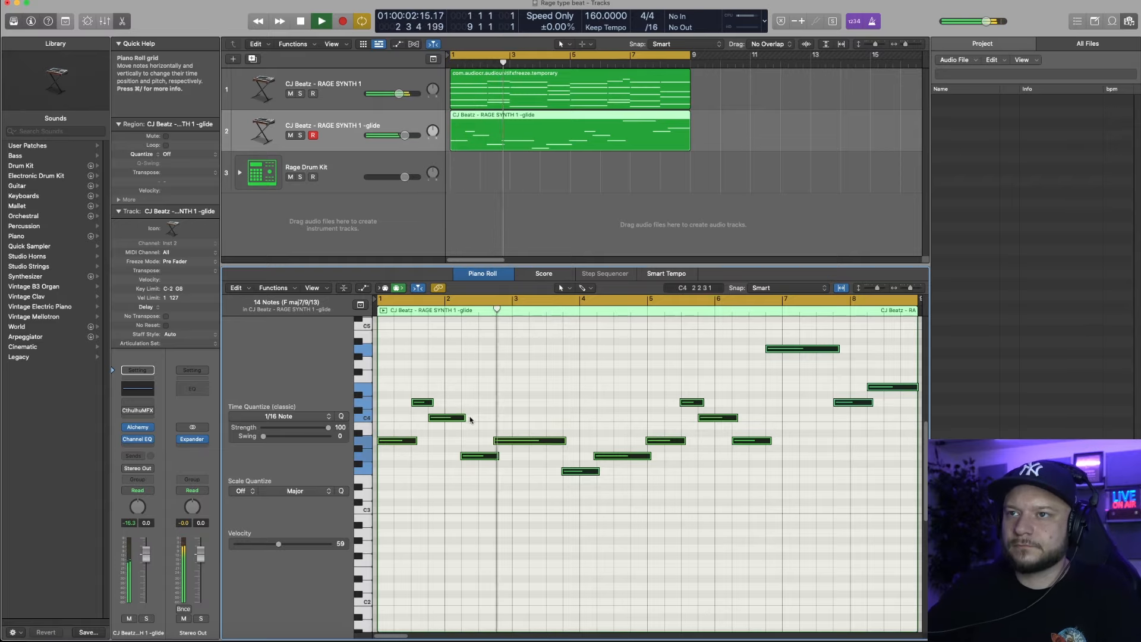
# - Lengthen the glide melody's G3 note in bar 2 and the F3 note at bar 4 slightly, and play the melody back
pyautogui.click(523, 412)
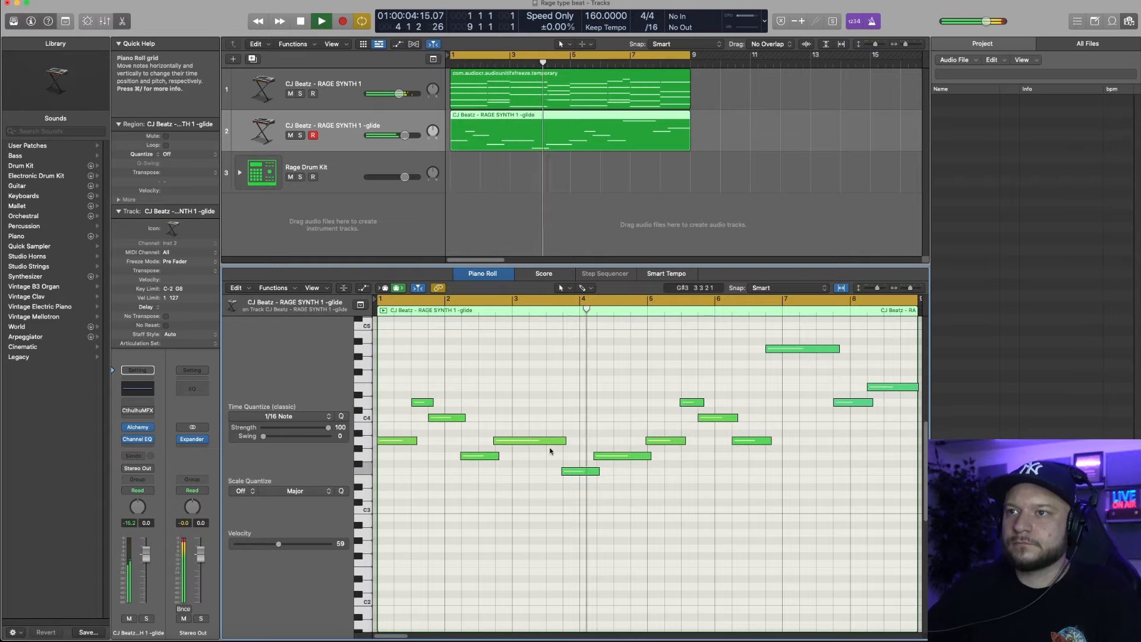
pyautogui.press('space')
pyautogui.moveTo(498, 456); pyautogui.dragTo(503, 457)
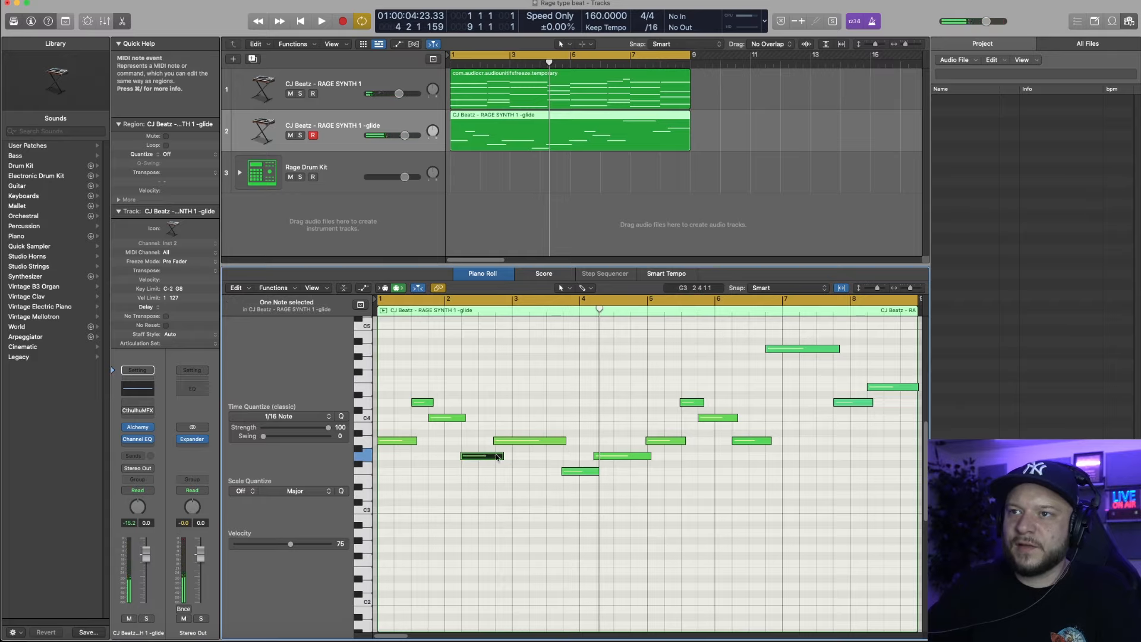
pyautogui.moveTo(596, 471); pyautogui.dragTo(604, 471)
pyautogui.press('space')
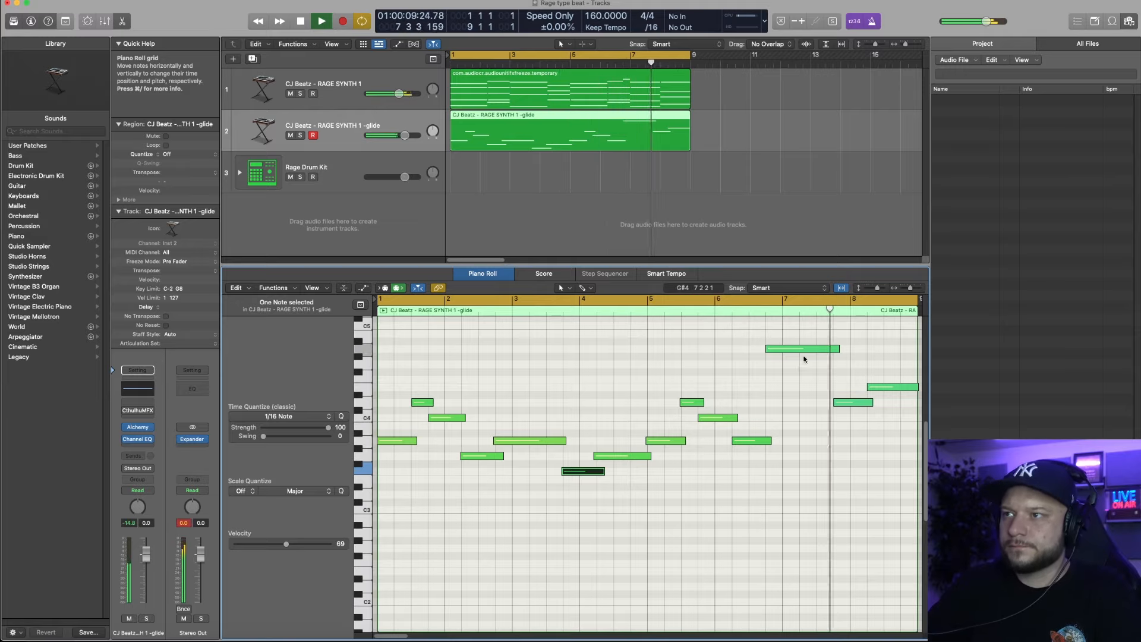
# - Copy the chord and glide regions to bar 9 and transpose all 38 notes of the copied chord region up one octave
pyautogui.moveTo(606, 146); pyautogui.dragTo(560, 101)
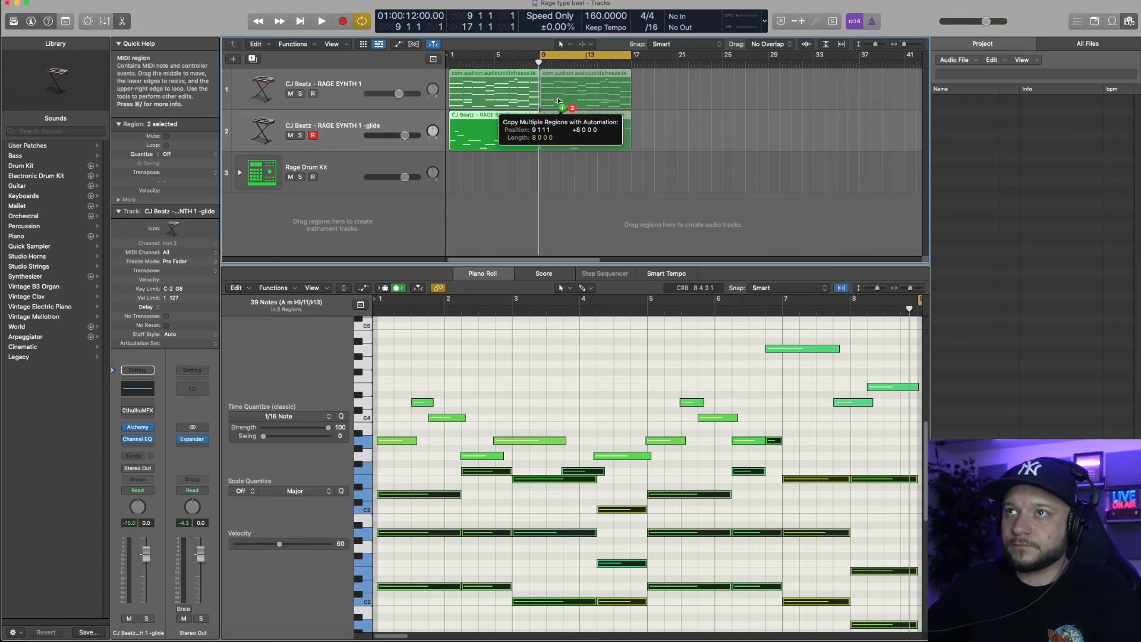
pyautogui.click(562, 95)
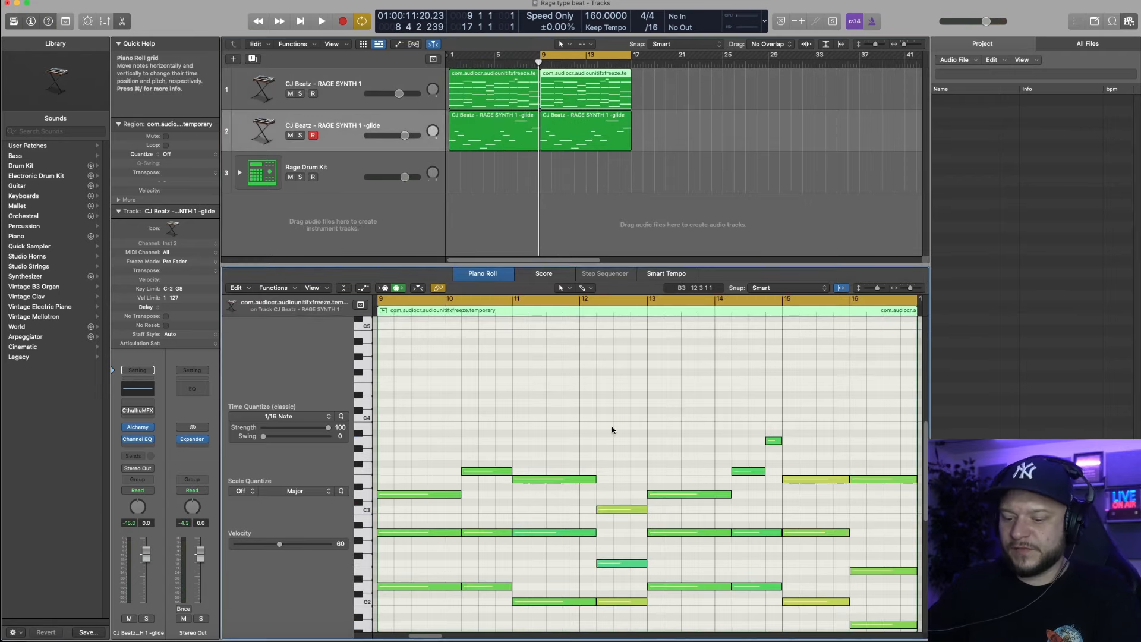
pyautogui.press('super+a')
pyautogui.hotkey('shift', 'alt', 'Up')
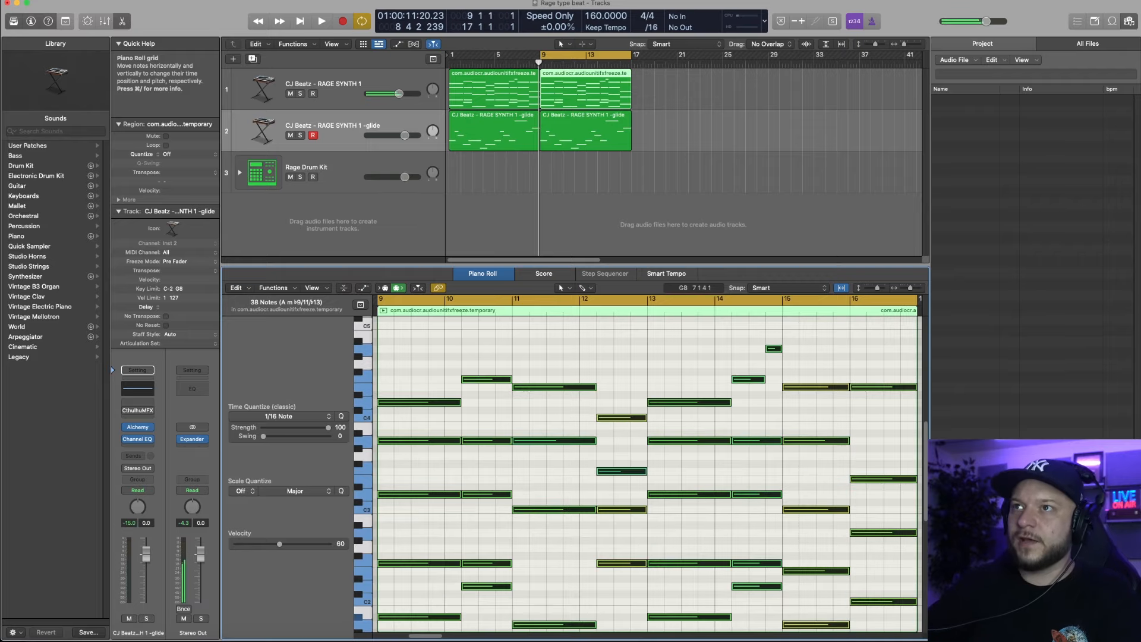
# - Transpose all 14 notes of the copied glide melody region up one octave and listen to the result
pyautogui.click(560, 138)
pyautogui.click(611, 420)
pyautogui.press('super+a')
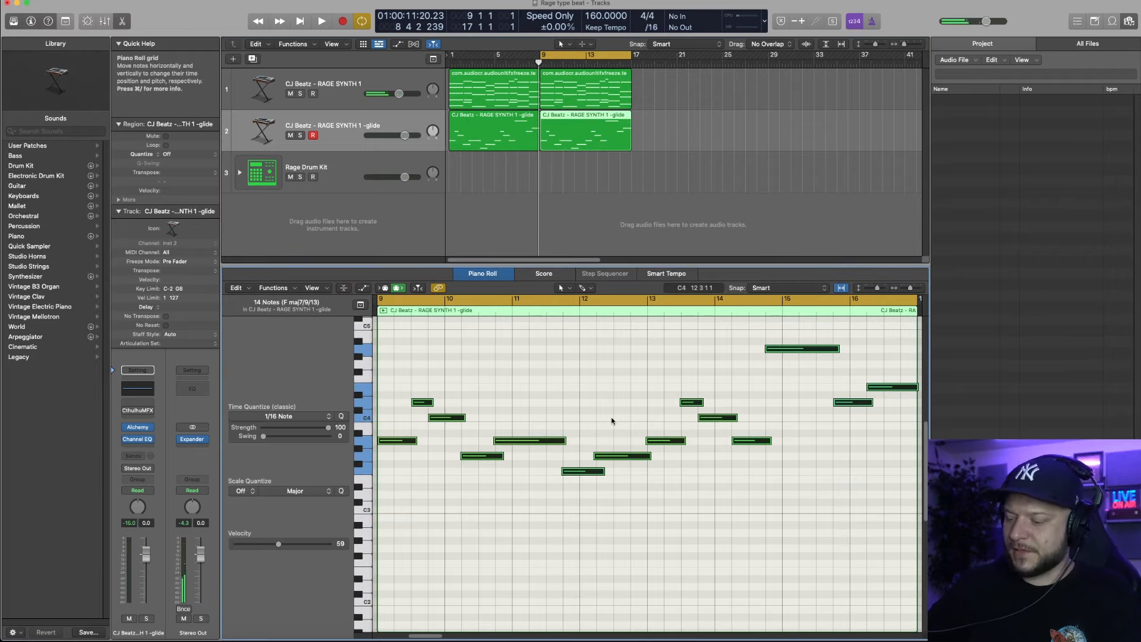
pyautogui.press('space')
pyautogui.hotkey('shift', 'alt', 'Up')
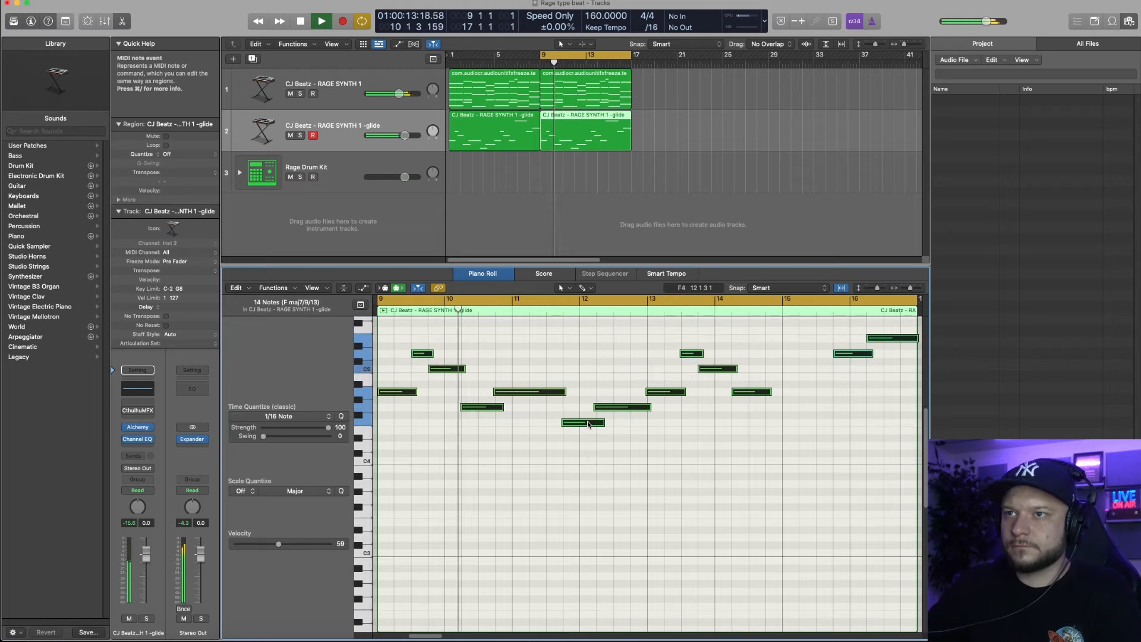
pyautogui.moveTo(588, 424)
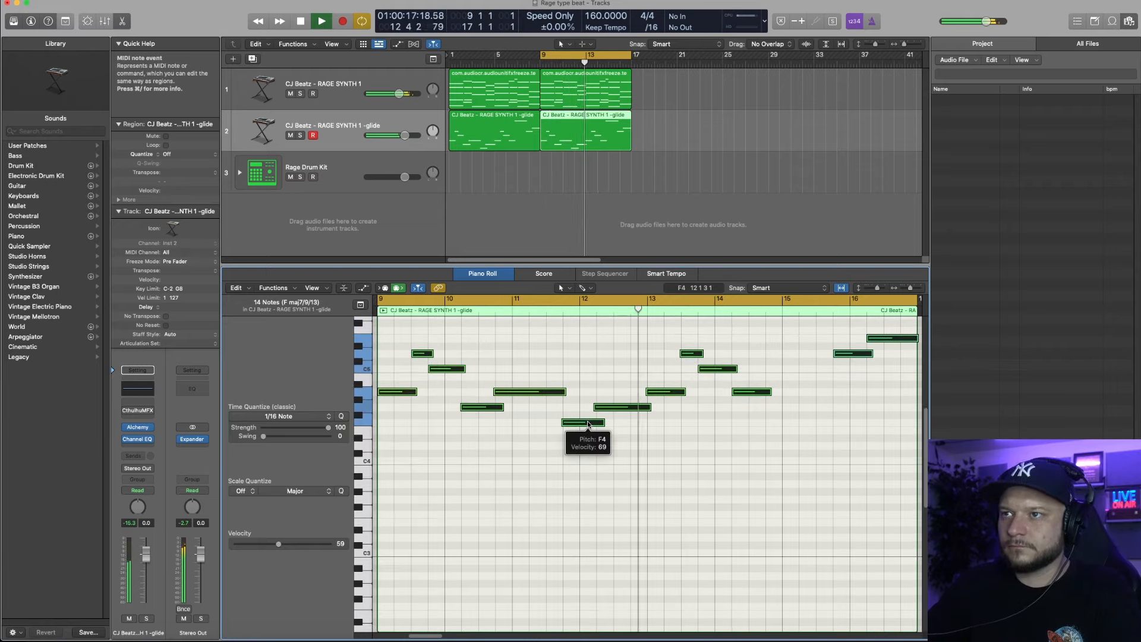
pyautogui.click(648, 423)
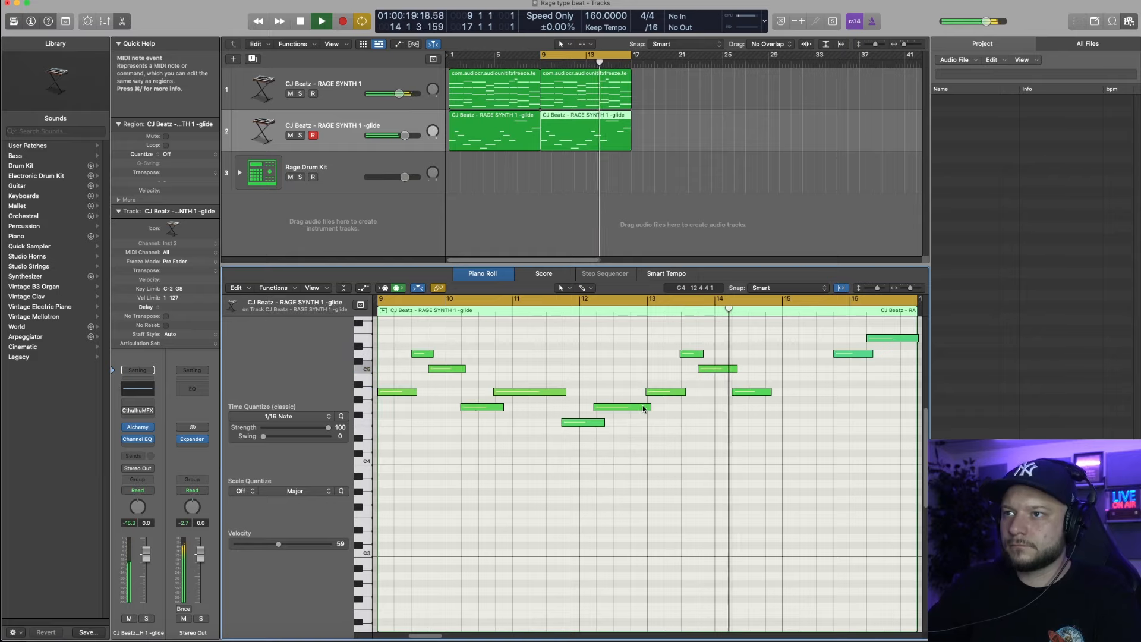
# - Extend the G4 note in bar 12 further over the following note and lower the long note near bar 15 by two octaves
pyautogui.moveTo(650, 407); pyautogui.dragTo(659, 407)
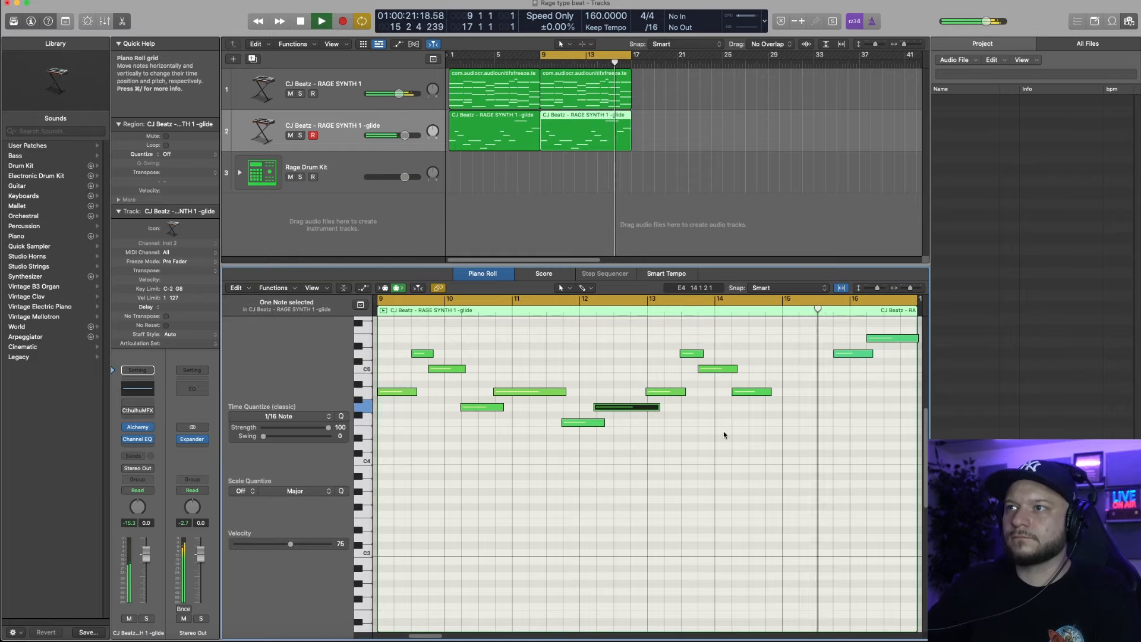
pyautogui.scroll(4, 719, 428)
pyautogui.click(780, 361)
pyautogui.press('space')
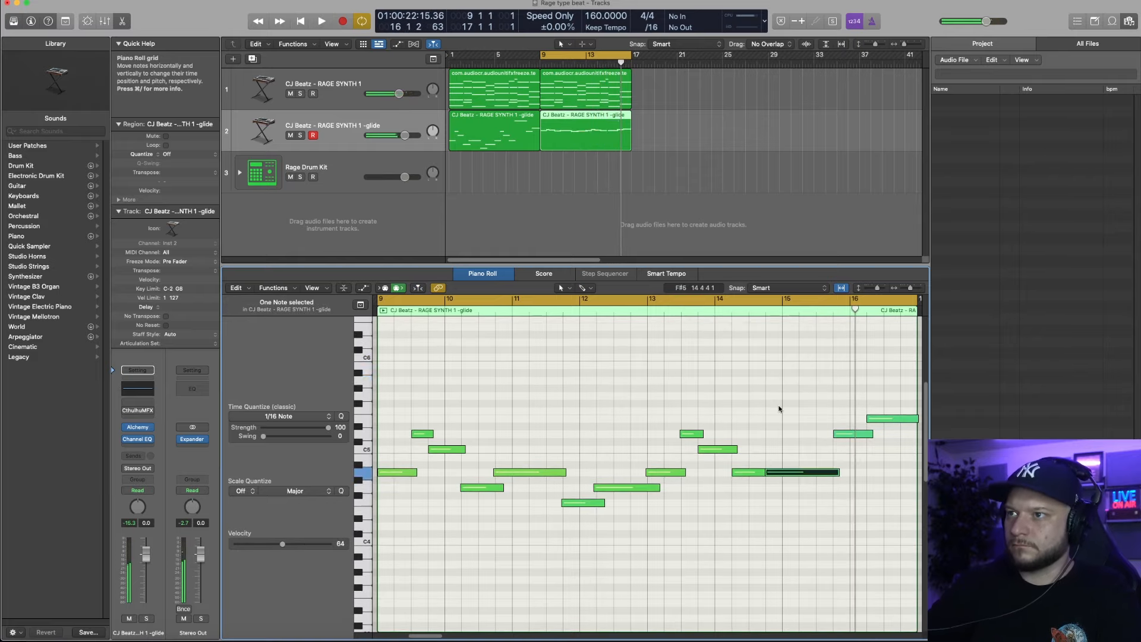
pyautogui.press('space')
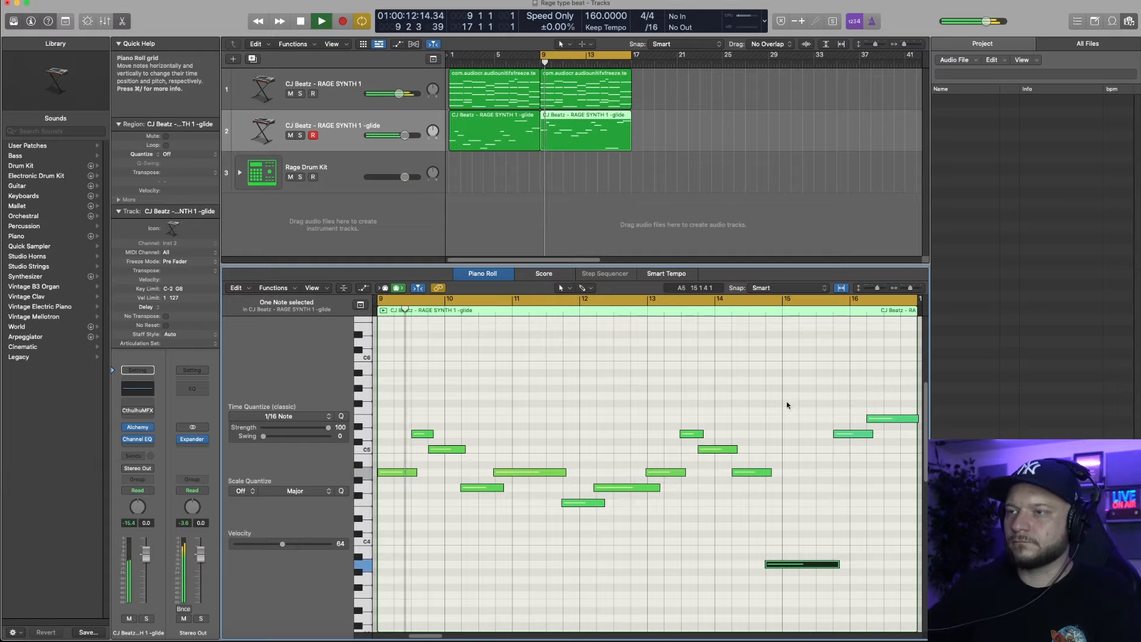
# - Fine-tune the lengths of the G4 note in bar 12 and the A4 note in bar 14, and raise the long note near bar 15 to E4
pyautogui.click(754, 472)
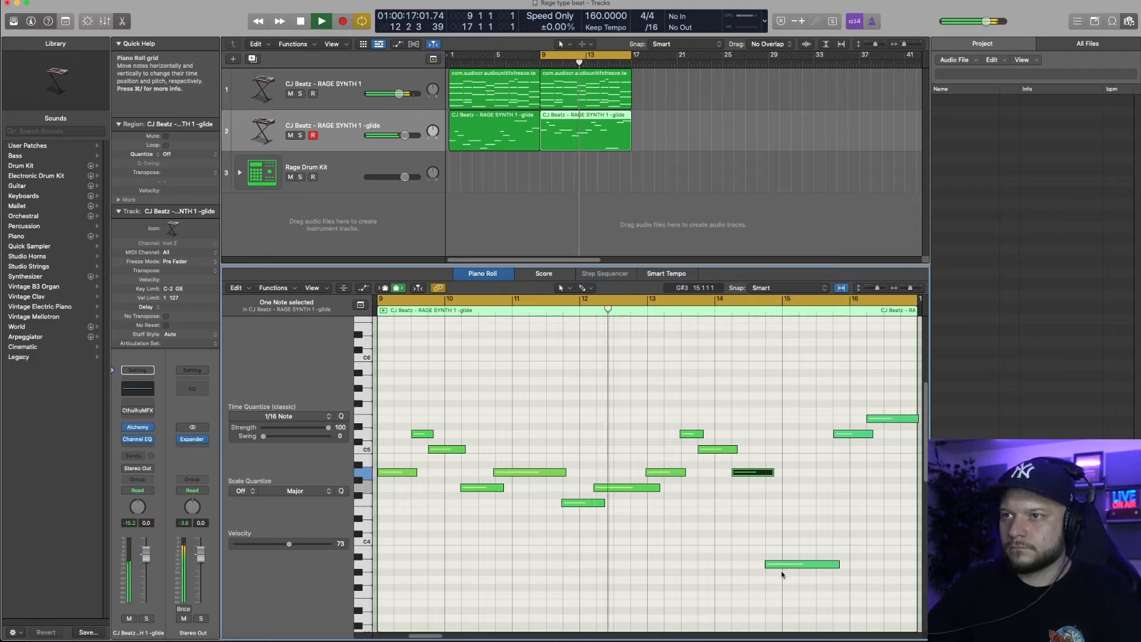
pyautogui.click(603, 486)
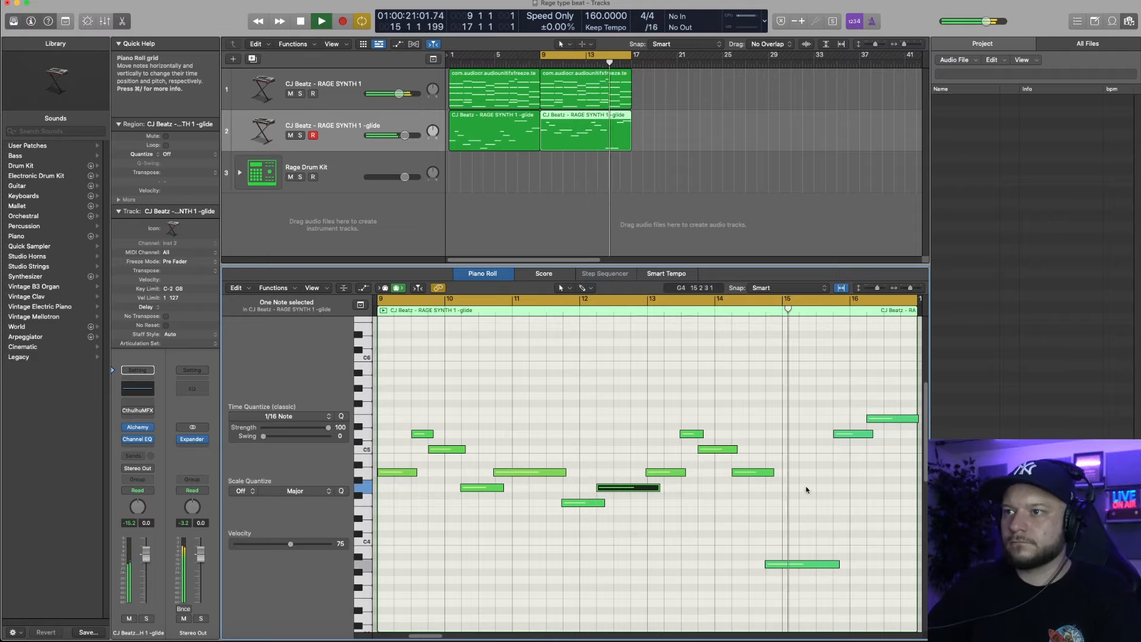
pyautogui.press('space')
pyautogui.moveTo(788, 565); pyautogui.dragTo(789, 511)
pyautogui.press('space')
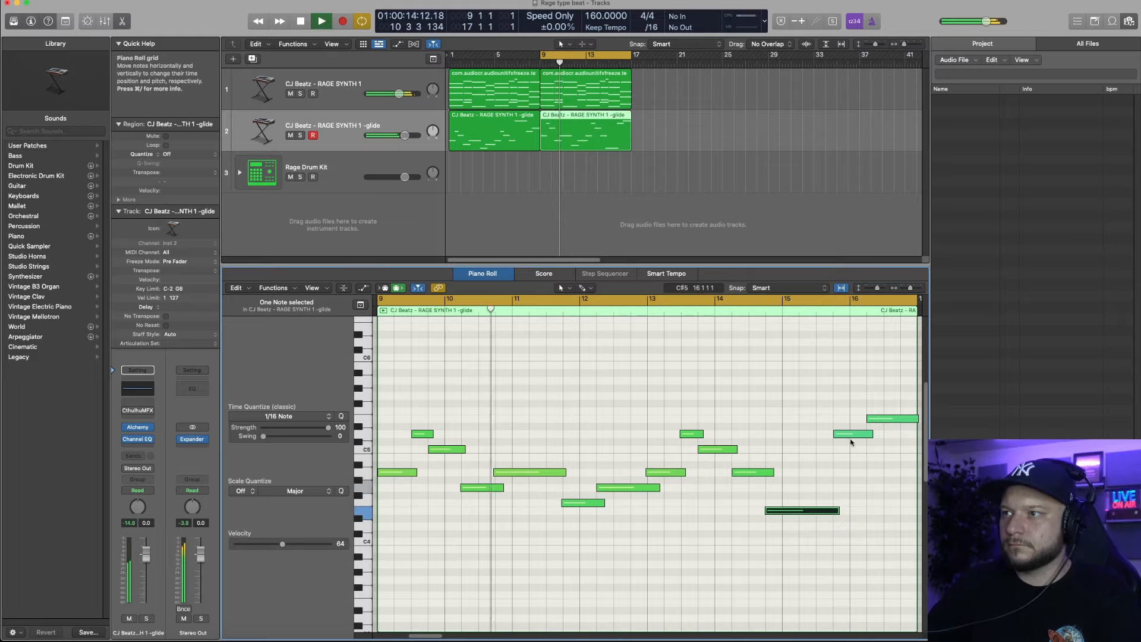
# - Trim the last melody note to the region's end, transpose the last two notes down one octave, and play the loop
pyautogui.click(915, 418)
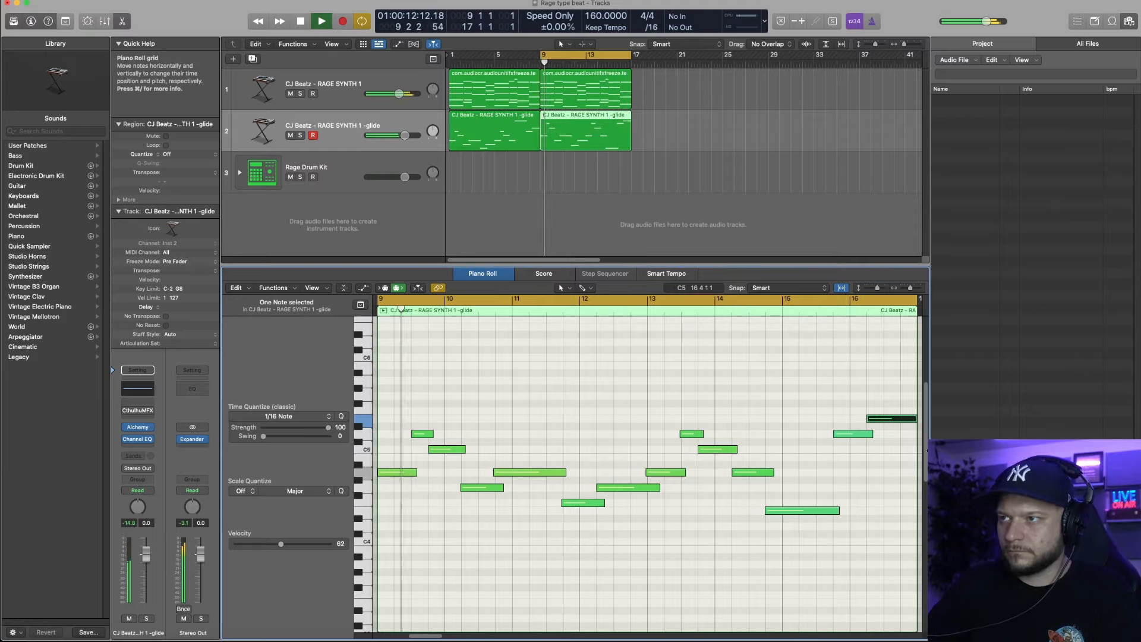
pyautogui.press('space')
pyautogui.moveTo(840, 390); pyautogui.dragTo(894, 487)
pyautogui.hotkey('alt', 'shift', 'Down')
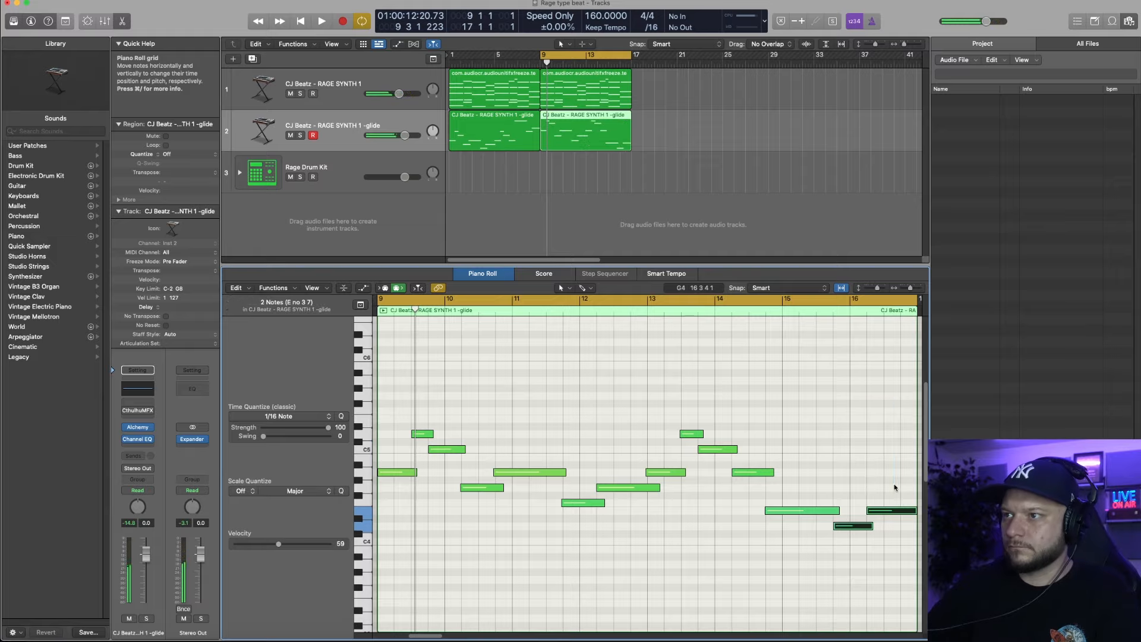
pyautogui.press('space')
pyautogui.click(829, 363)
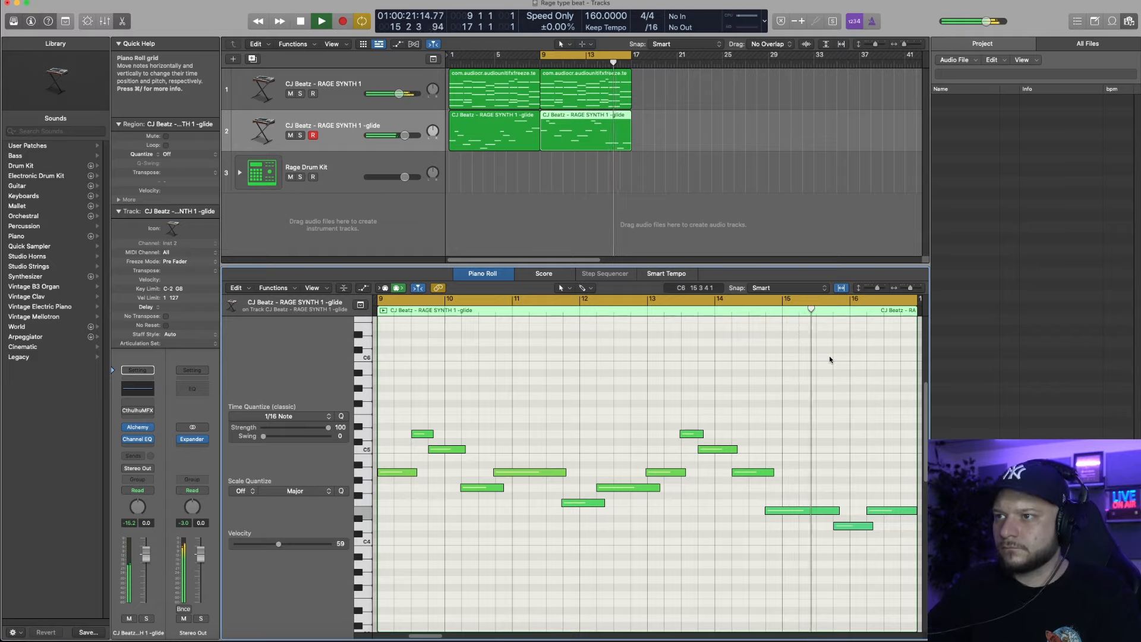
# - Add short melody notes F5 in bar 12, A4 in bar 15 and F4 at the end of bar 16, deleting the extra high note in bar 15
pyautogui.press('space')
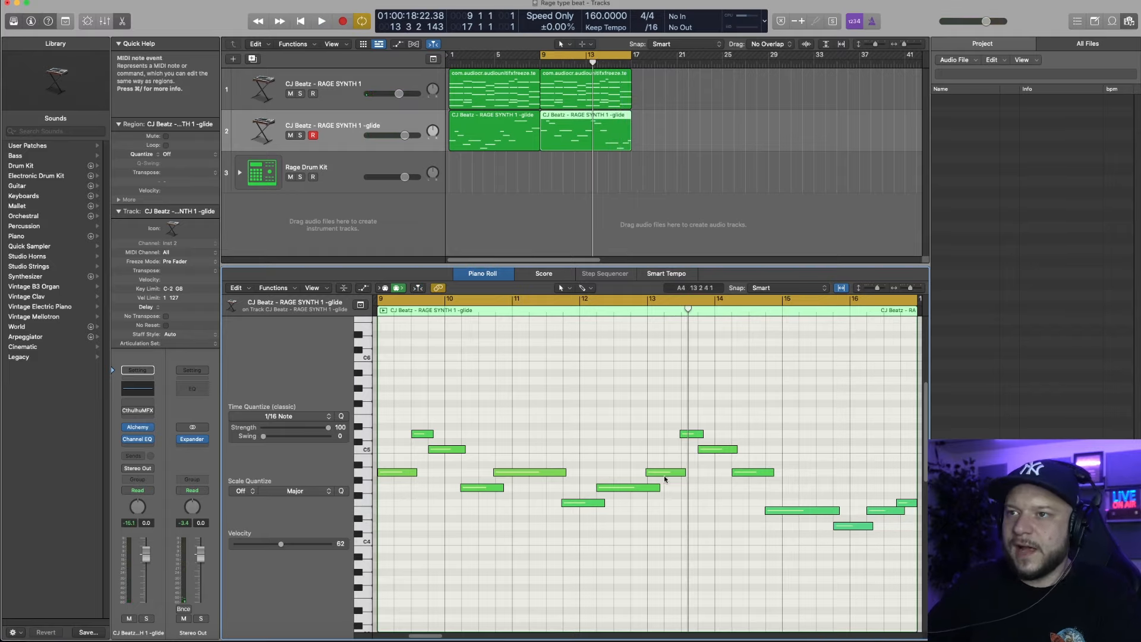
pyautogui.click(618, 419)
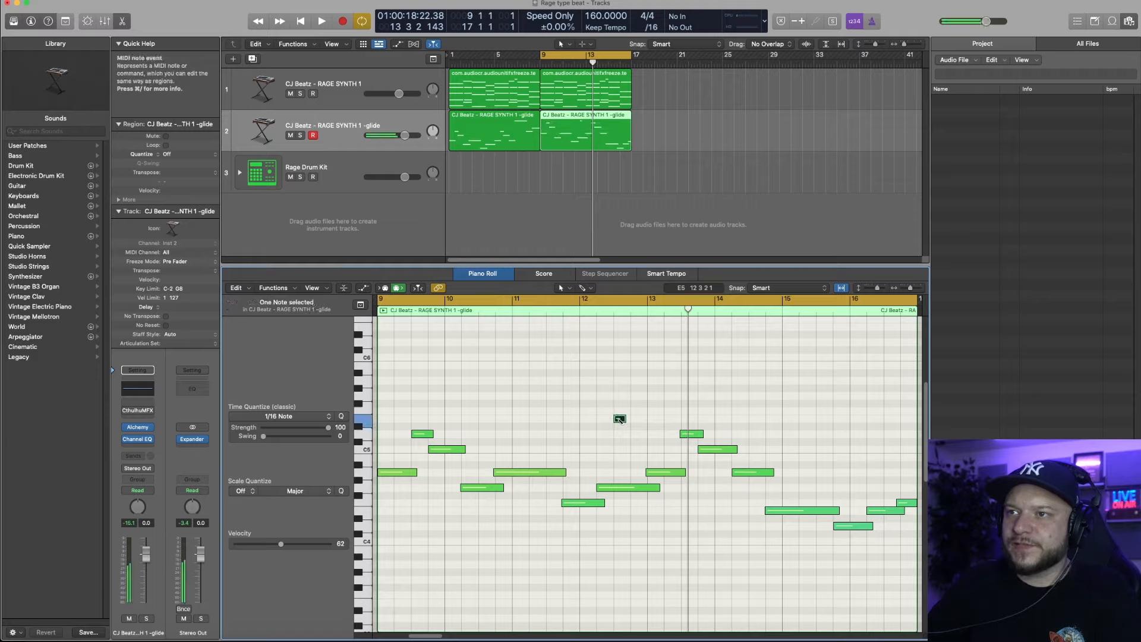
pyautogui.press('space')
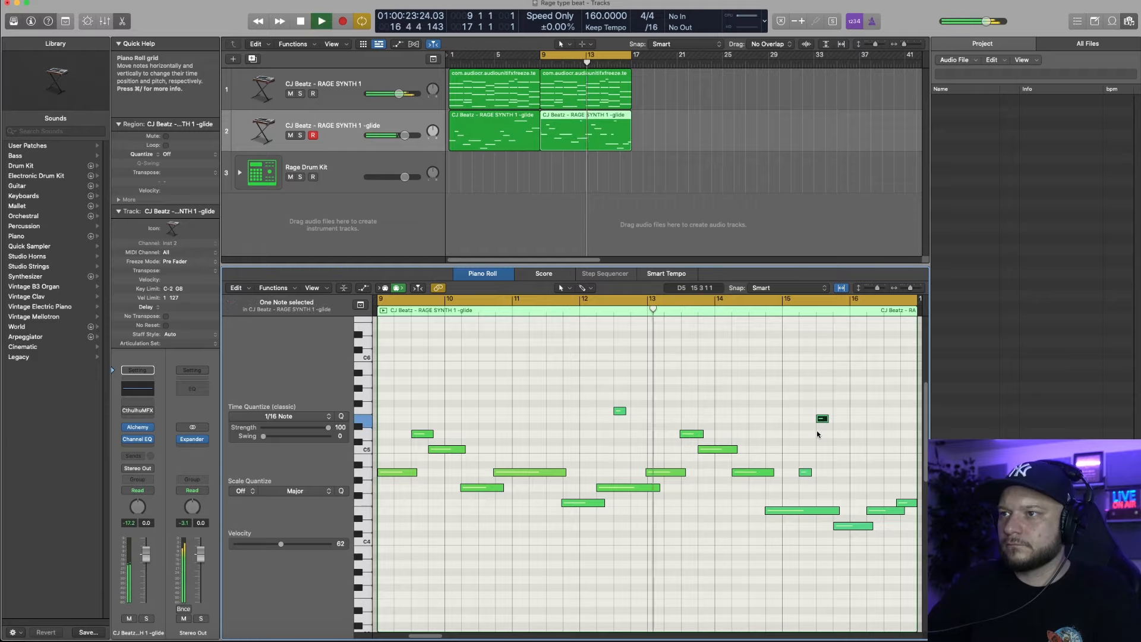
pyautogui.press('Delete')
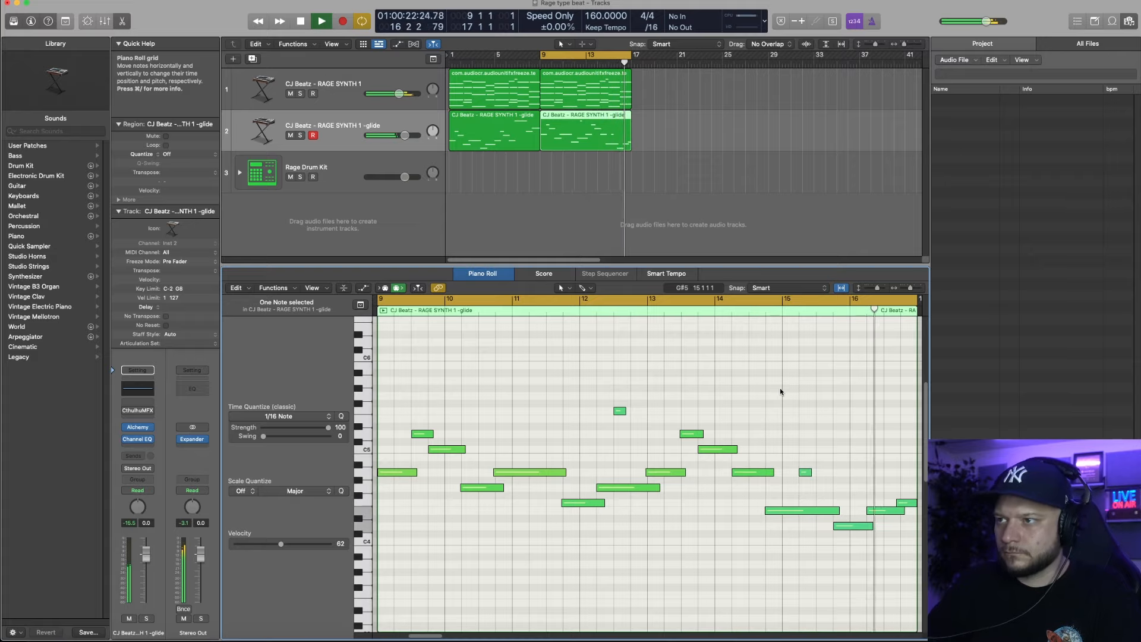
pyautogui.press('space')
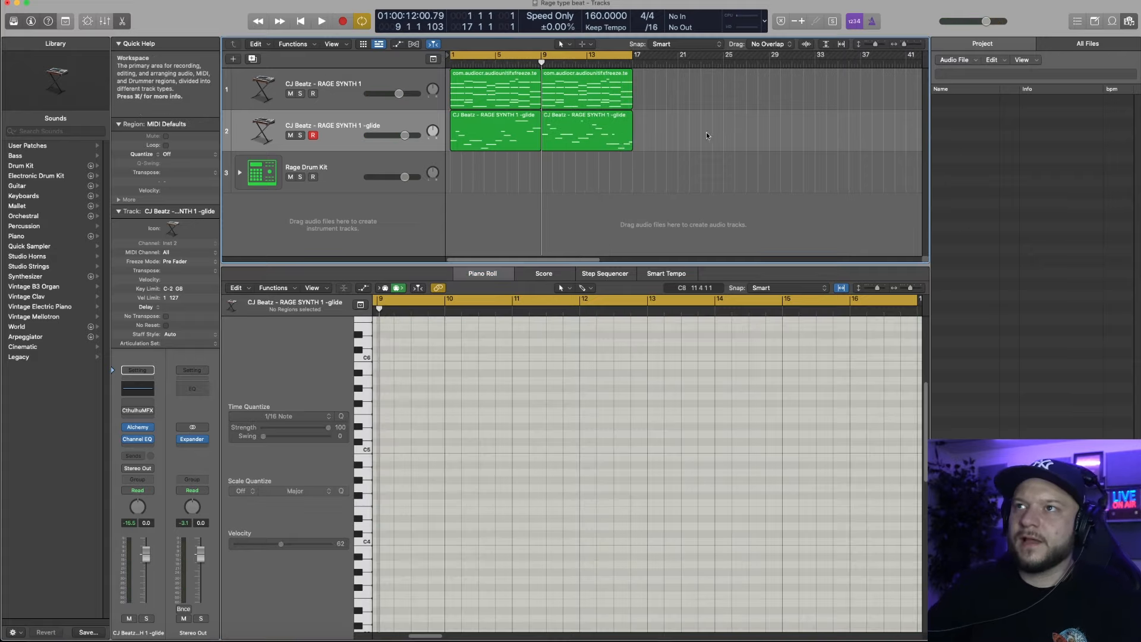
# - Copy all four regions to bar 17 and move the cycle range to bars 17 to 33
pyautogui.press('super+a')
pyautogui.moveTo(481, 80); pyautogui.dragTo(663, 113)
pyautogui.moveTo(589, 57); pyautogui.dragTo(762, 52)
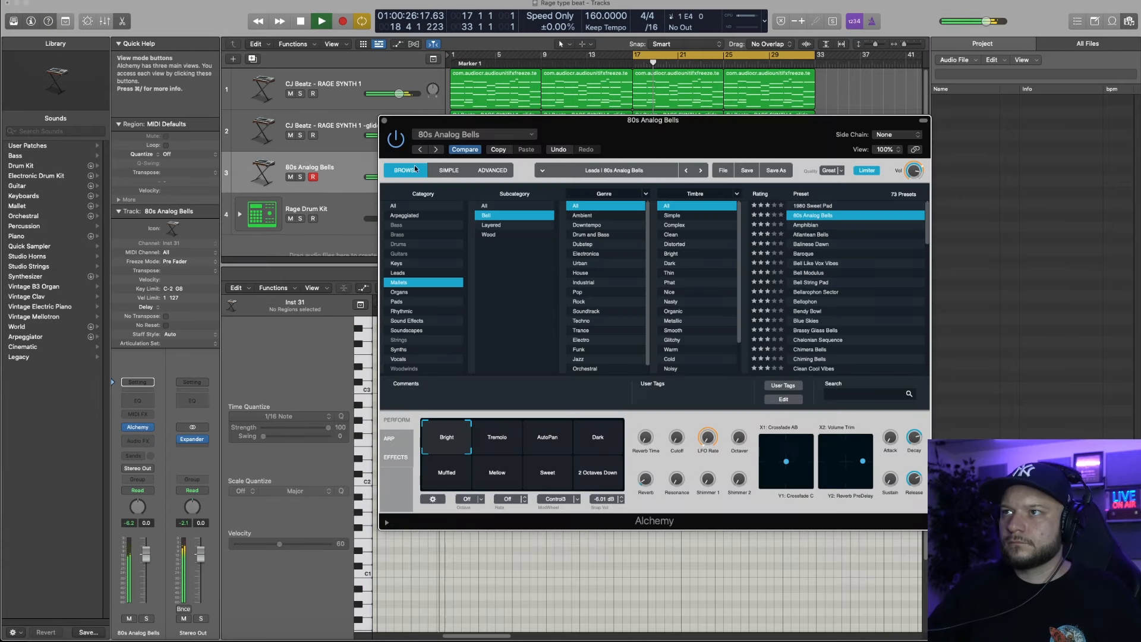
# - Use the 80s Analog Bells preset for a new Alchemy track, close the instrument, and stop playback
pyautogui.click(384, 121)
pyautogui.press('space')
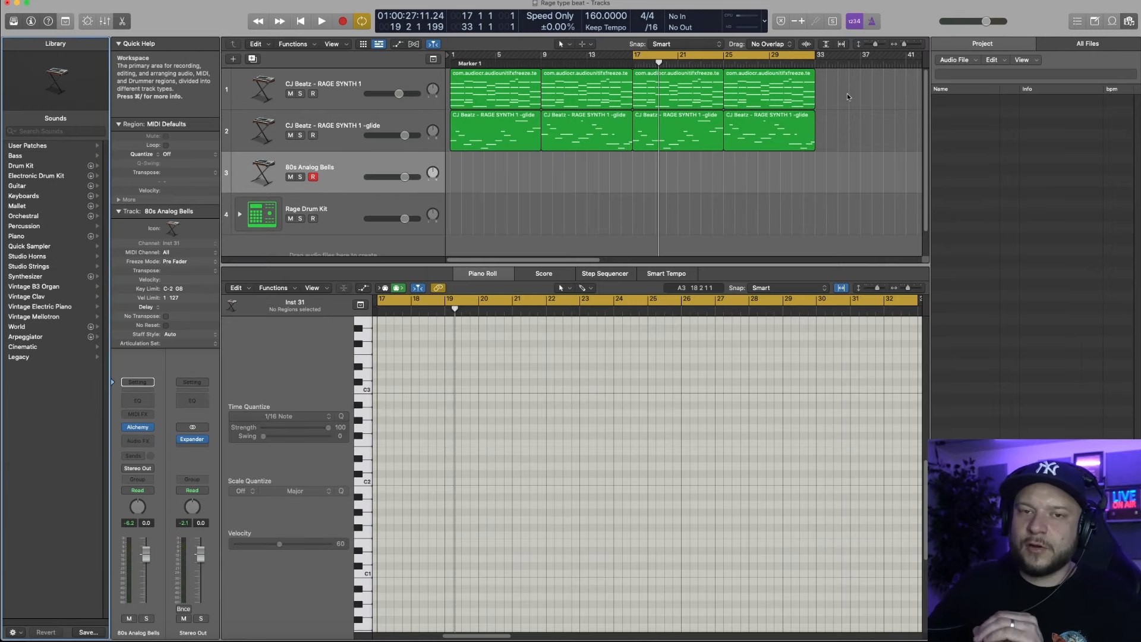
# - Copy the two chord regions starting at bars 17 and 25 onto the 80s Analog Bells track and join them into one region
pyautogui.moveTo(846, 94); pyautogui.dragTo(713, 97)
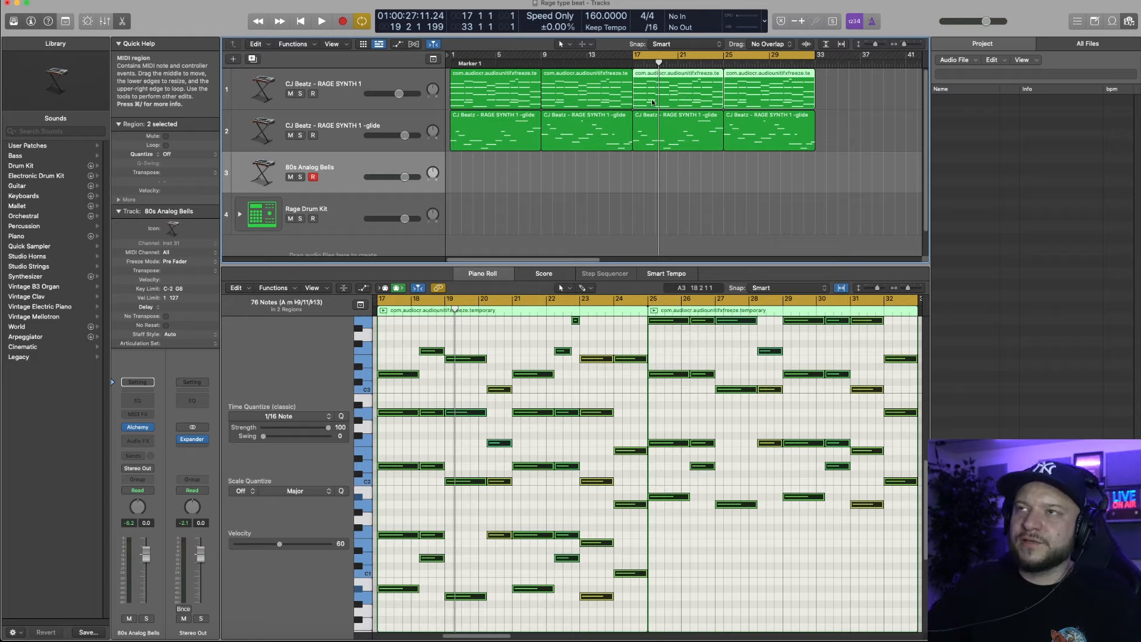
pyautogui.moveTo(652, 102); pyautogui.dragTo(654, 185)
pyautogui.rightClick(647, 159)
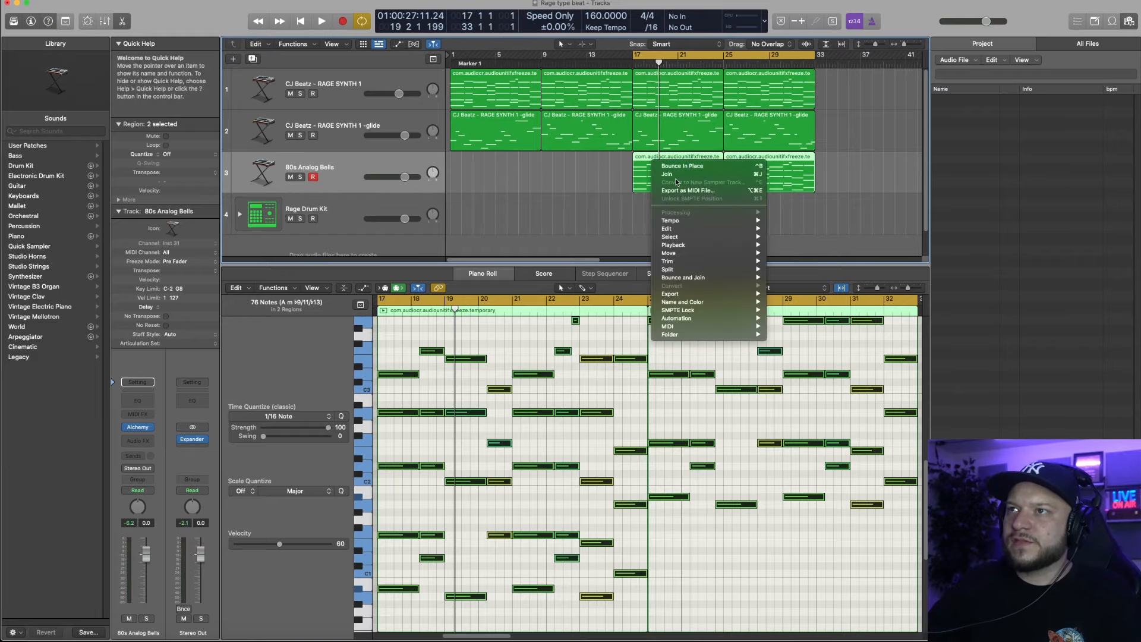
pyautogui.click(677, 172)
# - Trim all 76 bell notes to the following notes with Force Legato, choosing to shorten the overlapped notes
pyautogui.rightClick(537, 377)
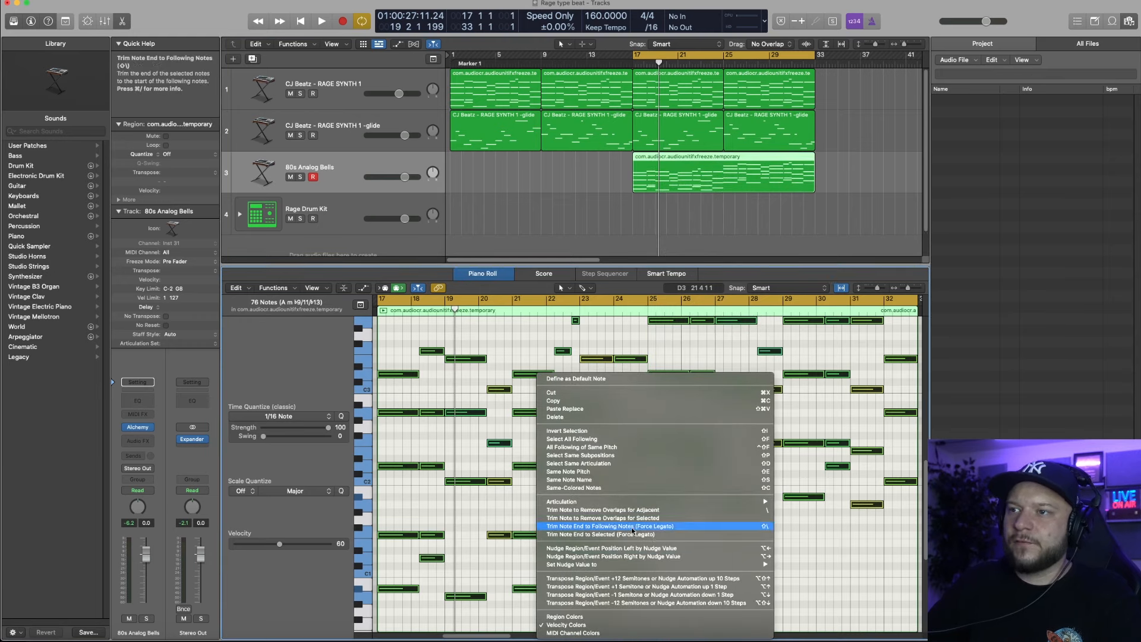
pyautogui.click(632, 529)
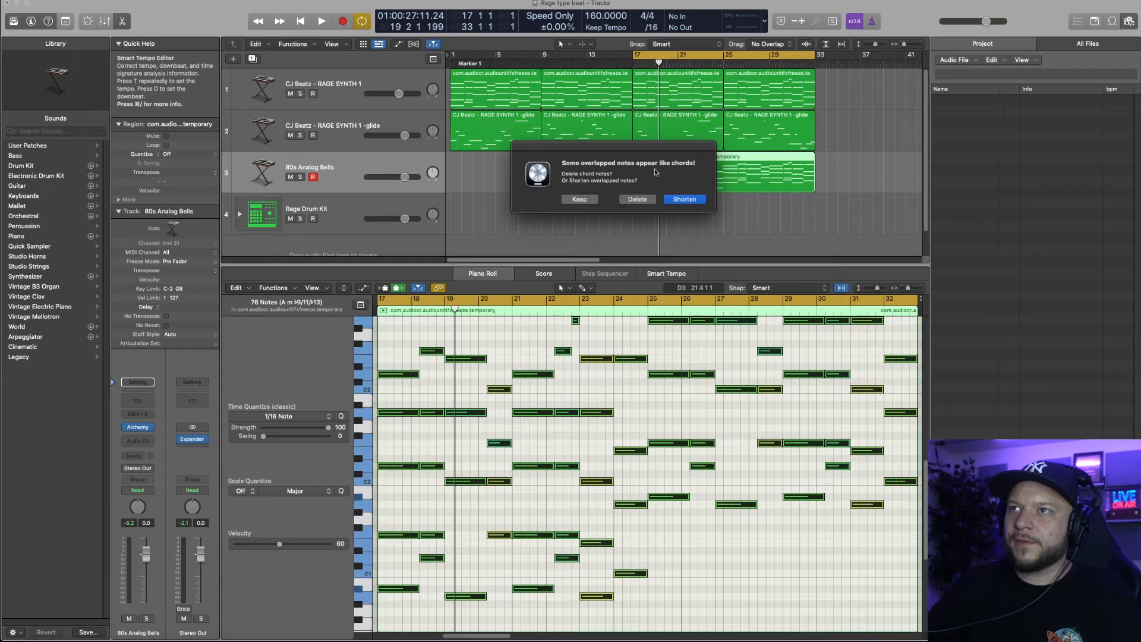
pyautogui.click(683, 200)
# - Insert an Arpeggiator at a 1/4 rate on the 80s Analog Bells track and transpose its notes up two octaves
pyautogui.click(137, 414)
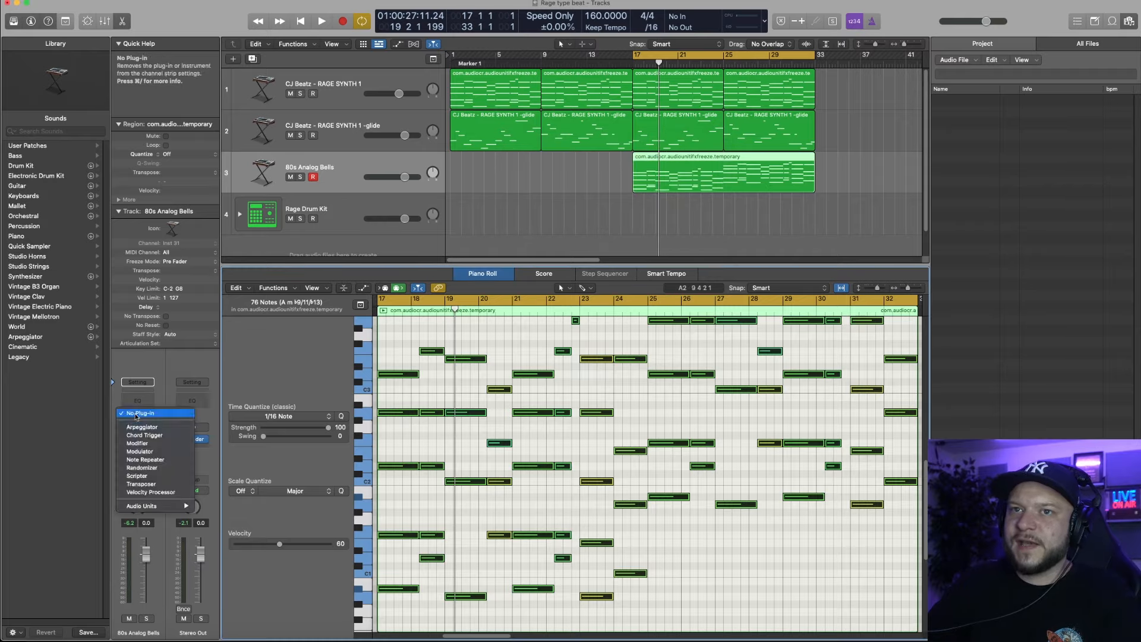
pyautogui.click(173, 426)
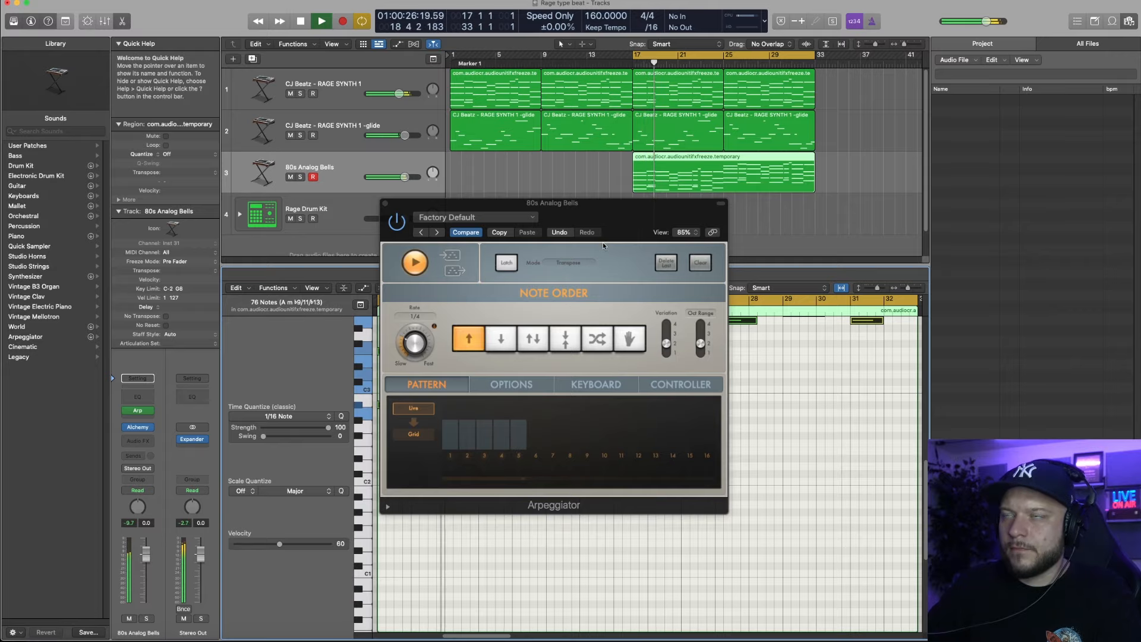
pyautogui.scroll(3, 819, 427)
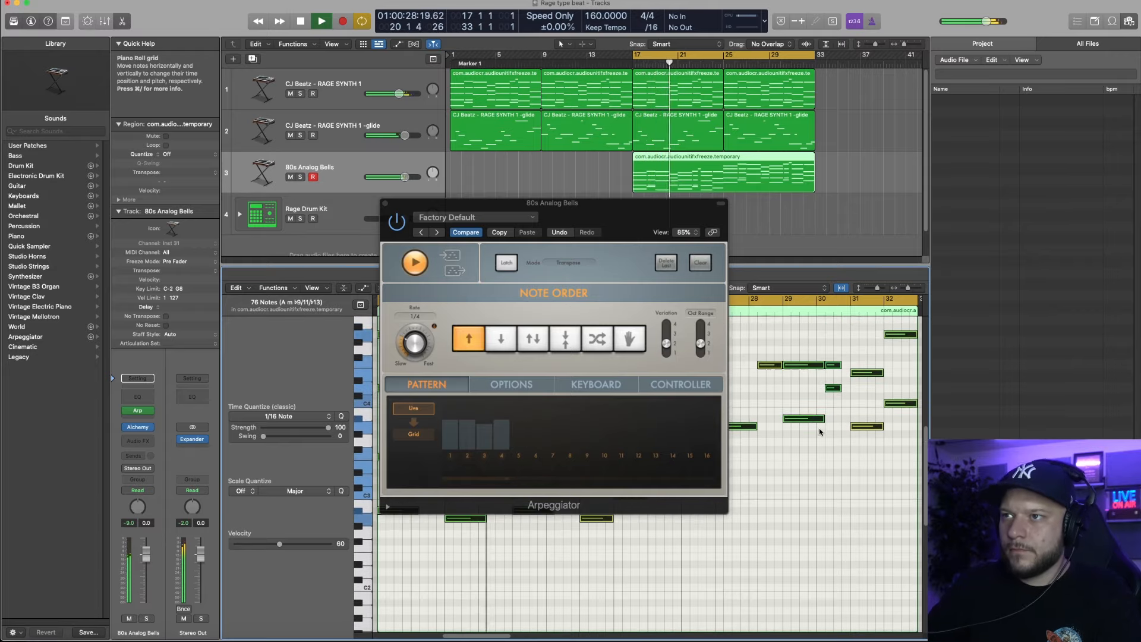
pyautogui.click(385, 203)
# - Add a Channel EQ to the 80s Analog Bells track and cut its low frequencies with a low-cut band
pyautogui.click(142, 393)
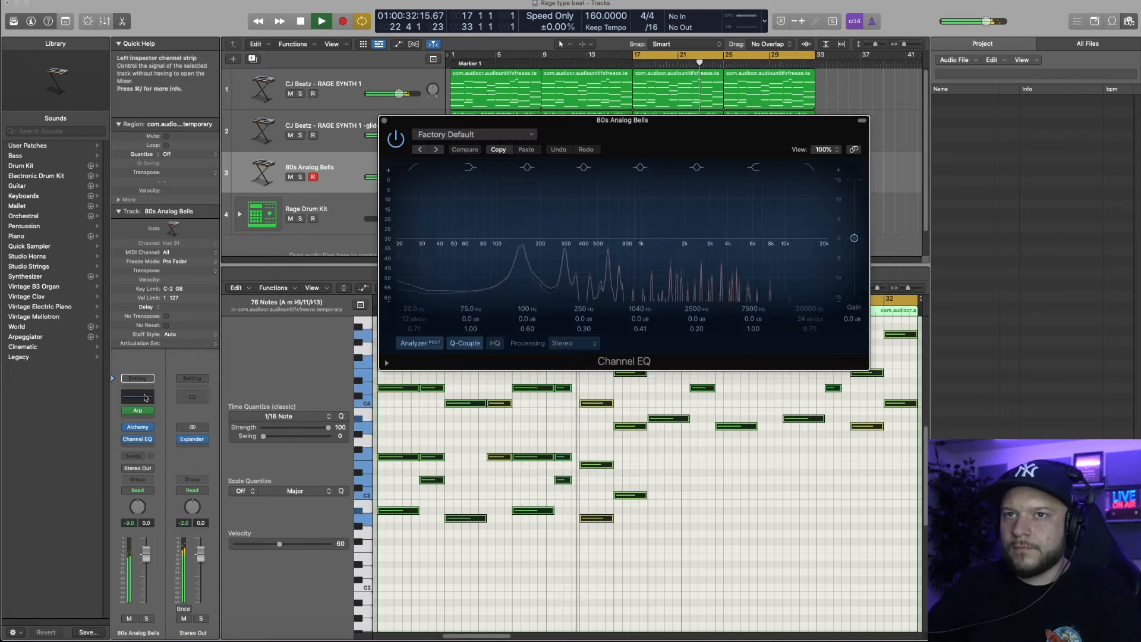
pyautogui.moveTo(426, 235); pyautogui.dragTo(609, 256)
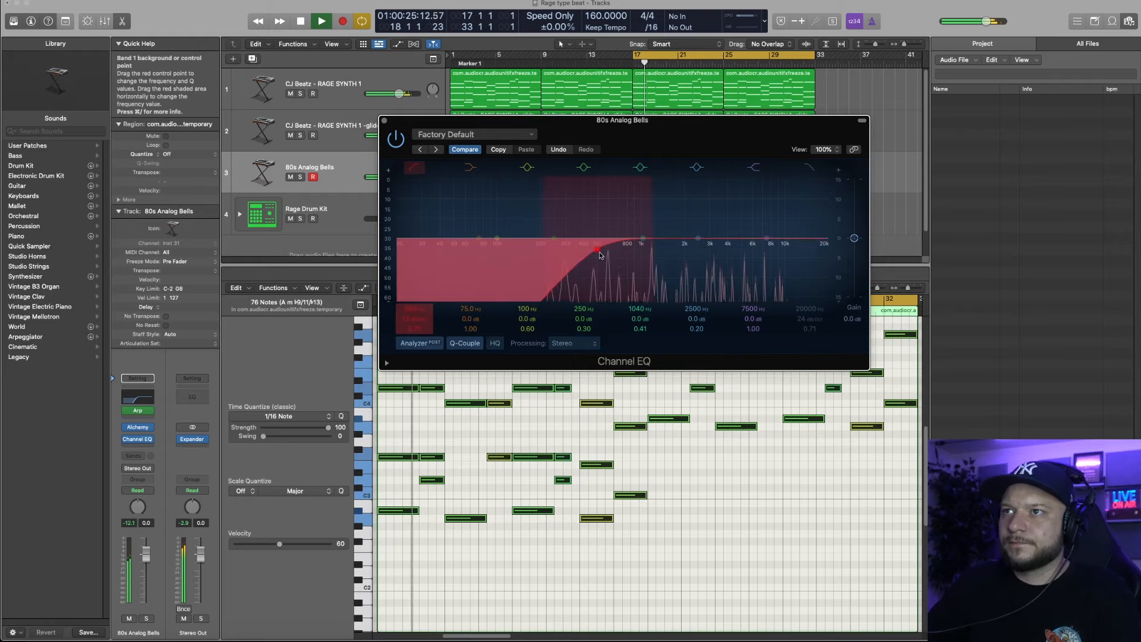
# - Boost the highs by 4.1 dB from 3340 Hz and dip 1100 Hz by 1.8 dB in the 80s Analog Bells Channel EQ
pyautogui.press('space')
pyautogui.moveTo(750, 237); pyautogui.dragTo(713, 228)
pyautogui.press('space')
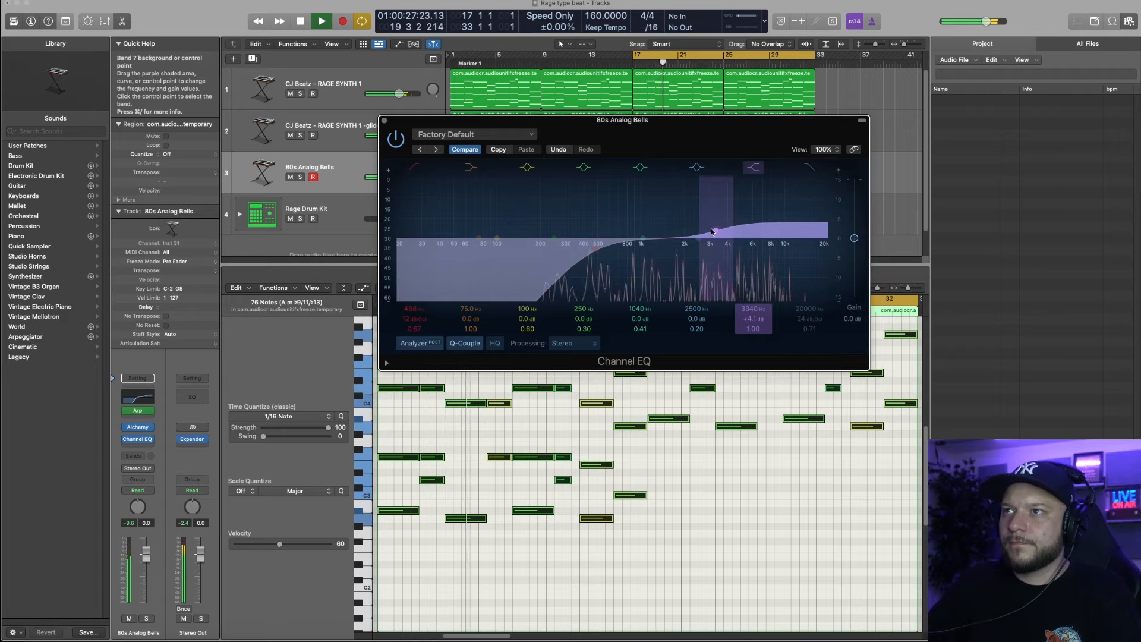
pyautogui.moveTo(635, 238); pyautogui.dragTo(639, 244)
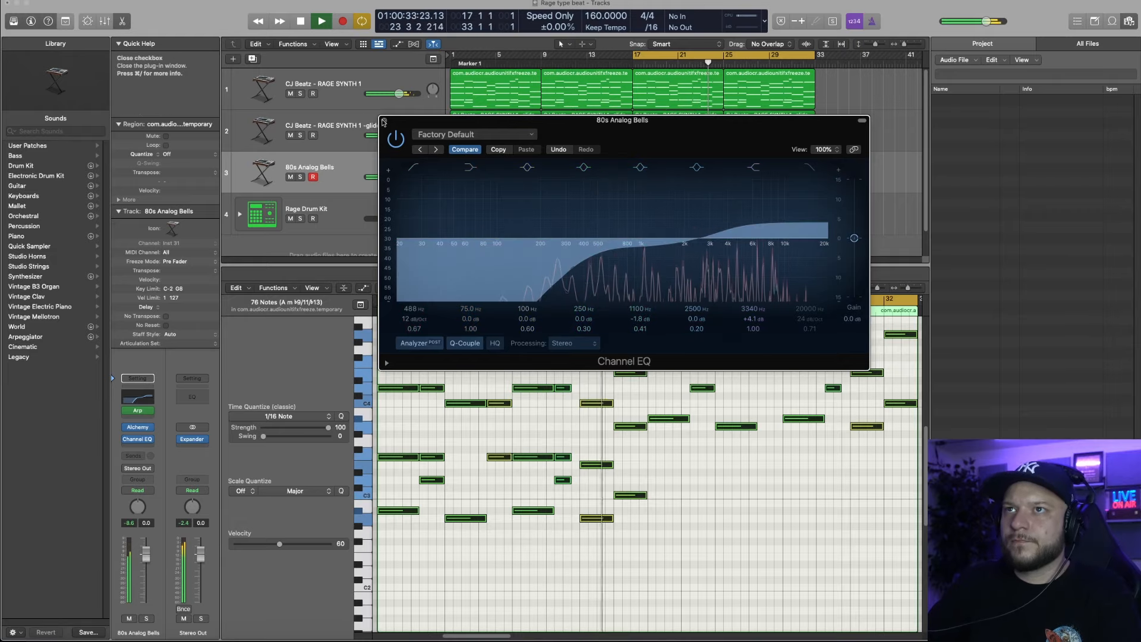
pyautogui.click(385, 120)
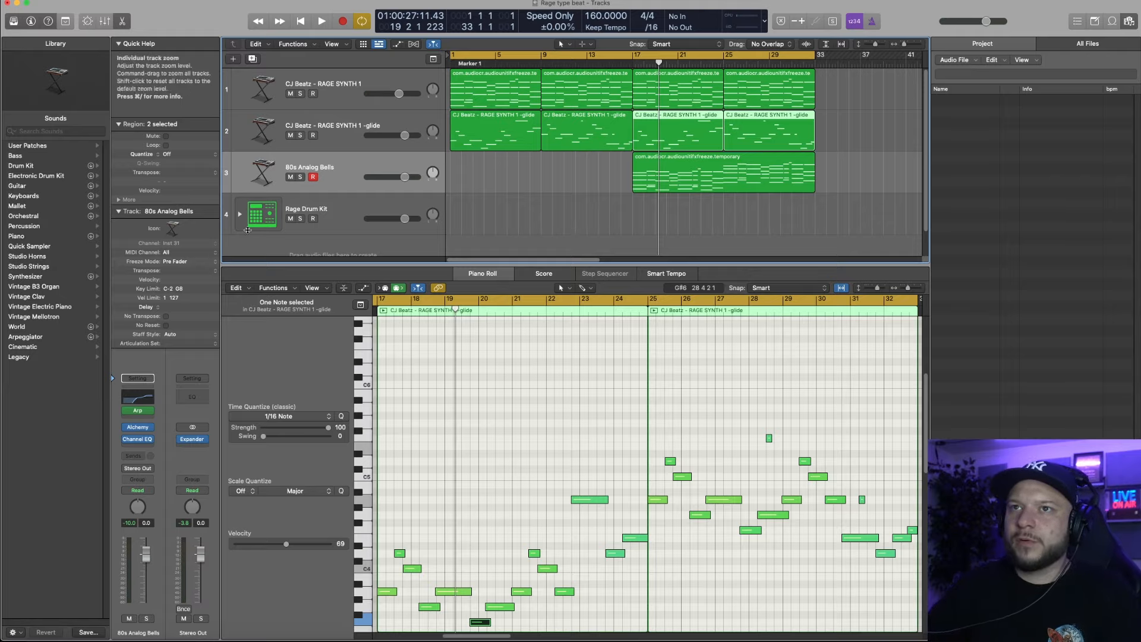
# - Audition the (CLAP) - Basic and (CLAP) - 2021 sounds of the Rage Drum Kit over the melody
pyautogui.scroll(-15, 407, 174)
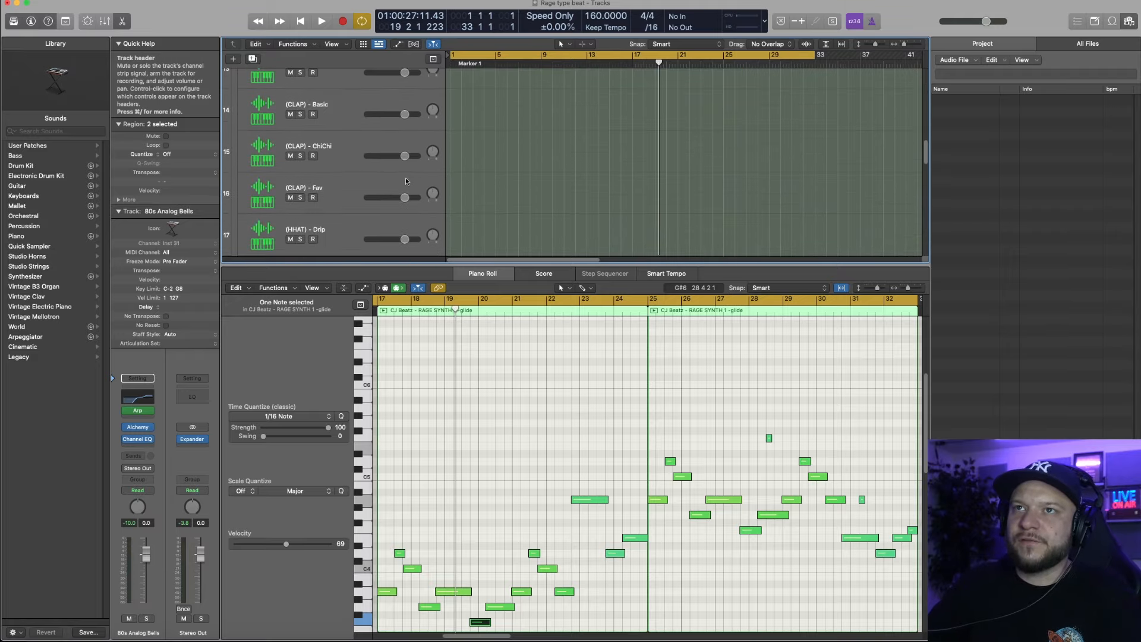
pyautogui.scroll(1, 405, 177)
pyautogui.click(344, 129)
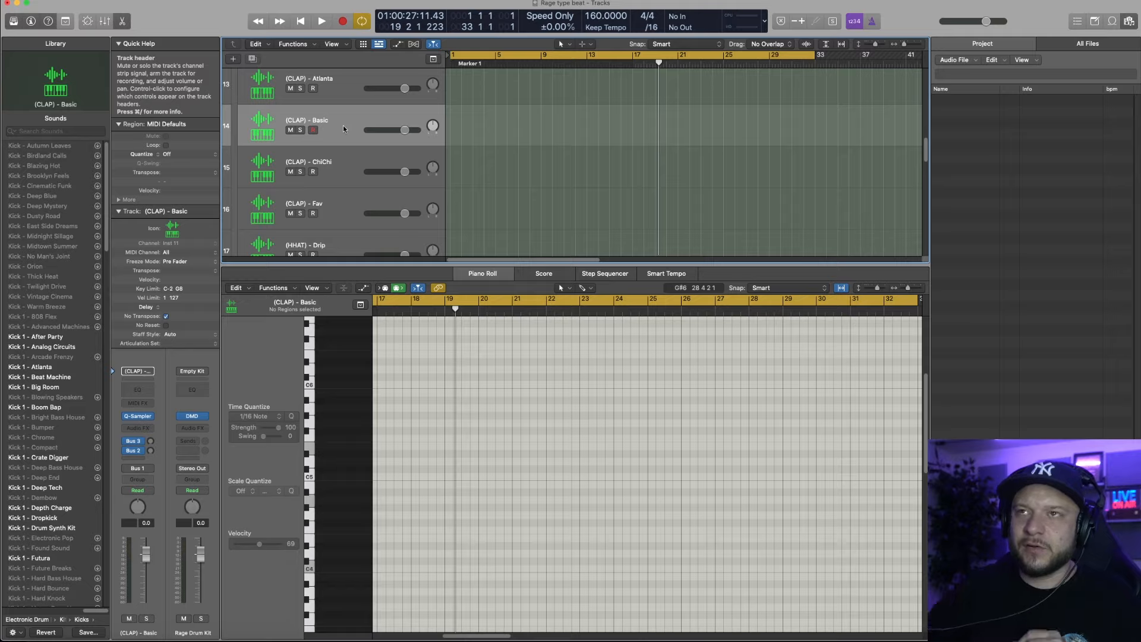
pyautogui.press('space')
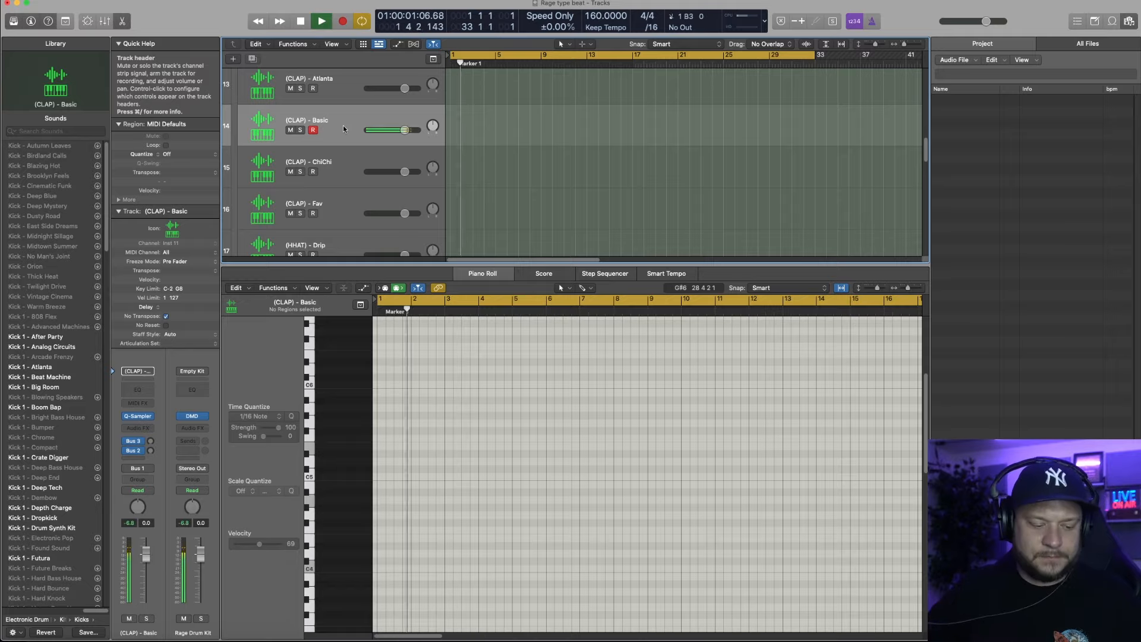
pyautogui.scroll(4, 343, 129)
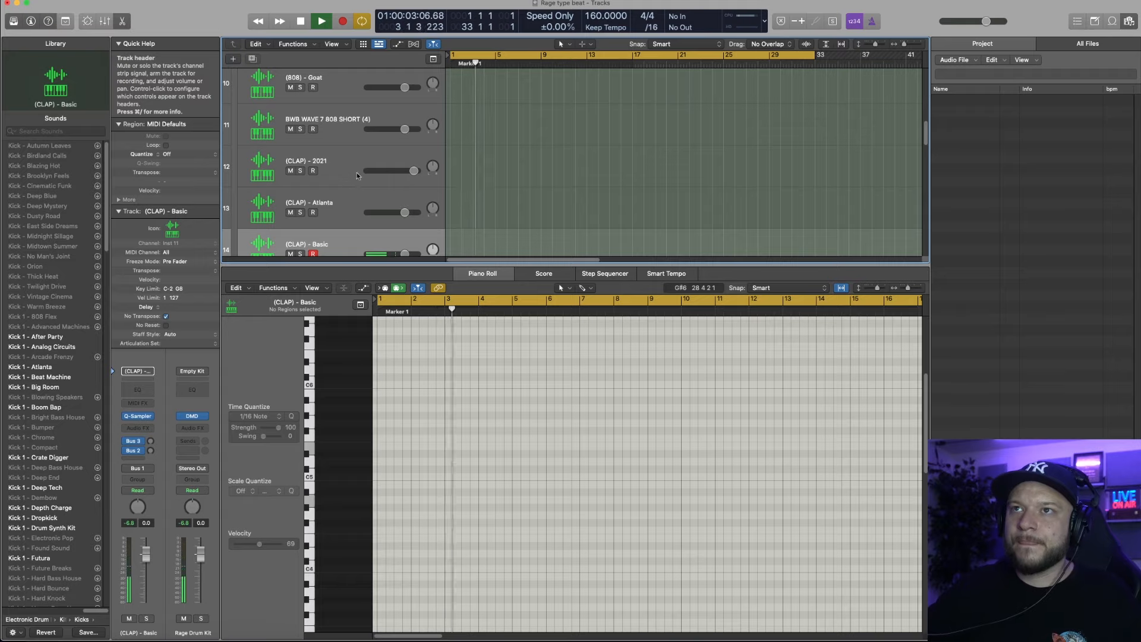
pyautogui.click(353, 177)
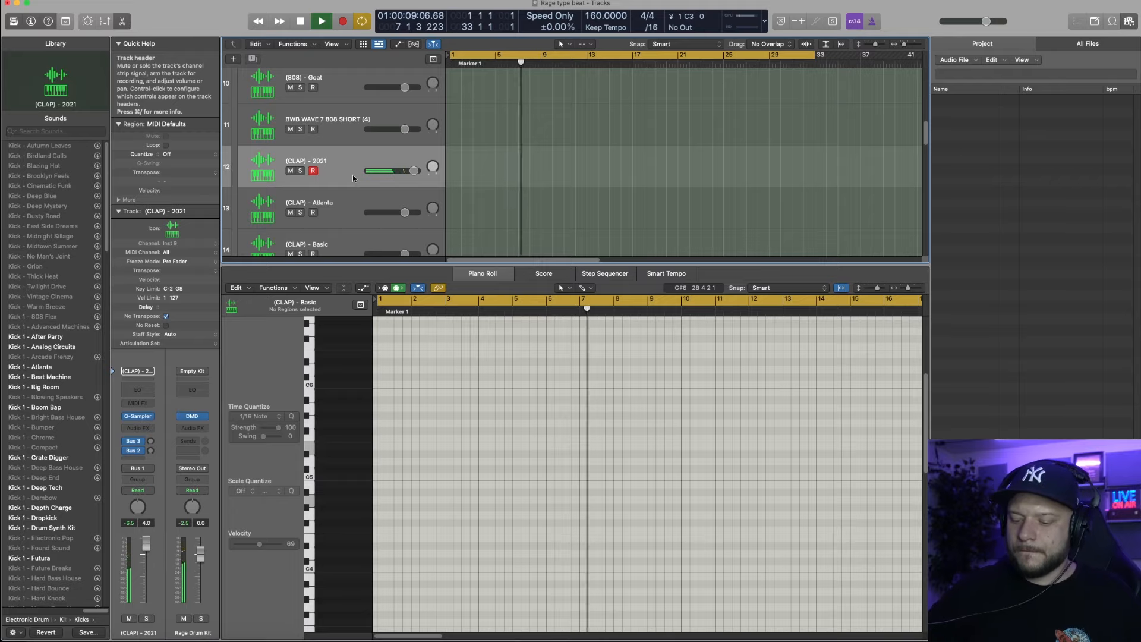
pyautogui.press('space')
# - Create a 64-step pattern region on (CLAP) - 2021 with a clap on beat 3 of every bar, and repeat it through bar 32
pyautogui.rightClick(453, 169)
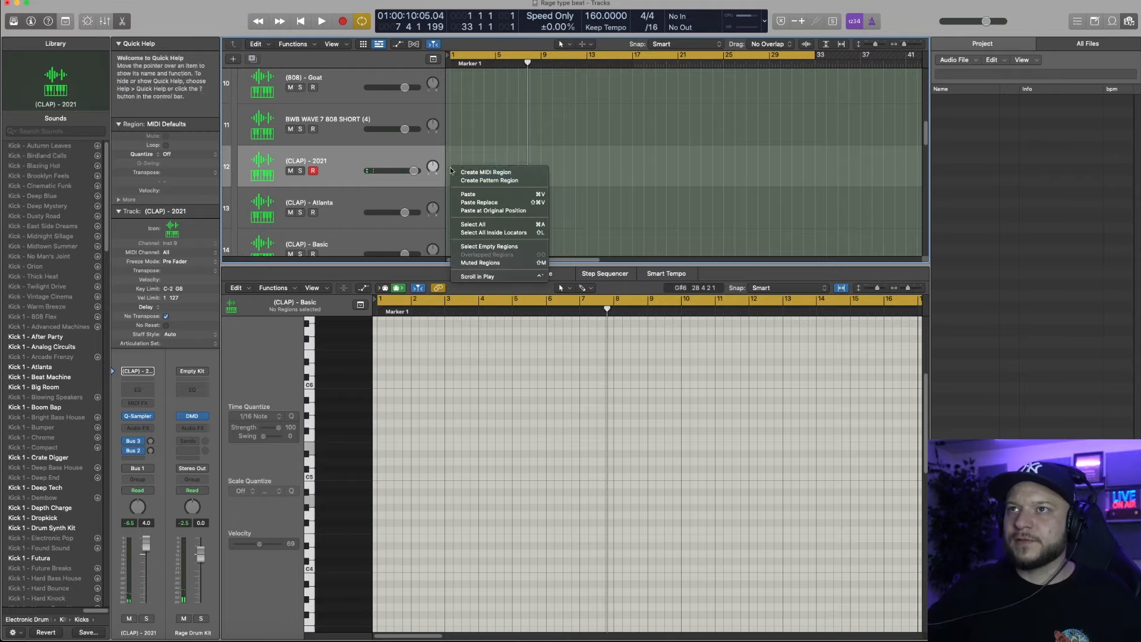
pyautogui.click(475, 180)
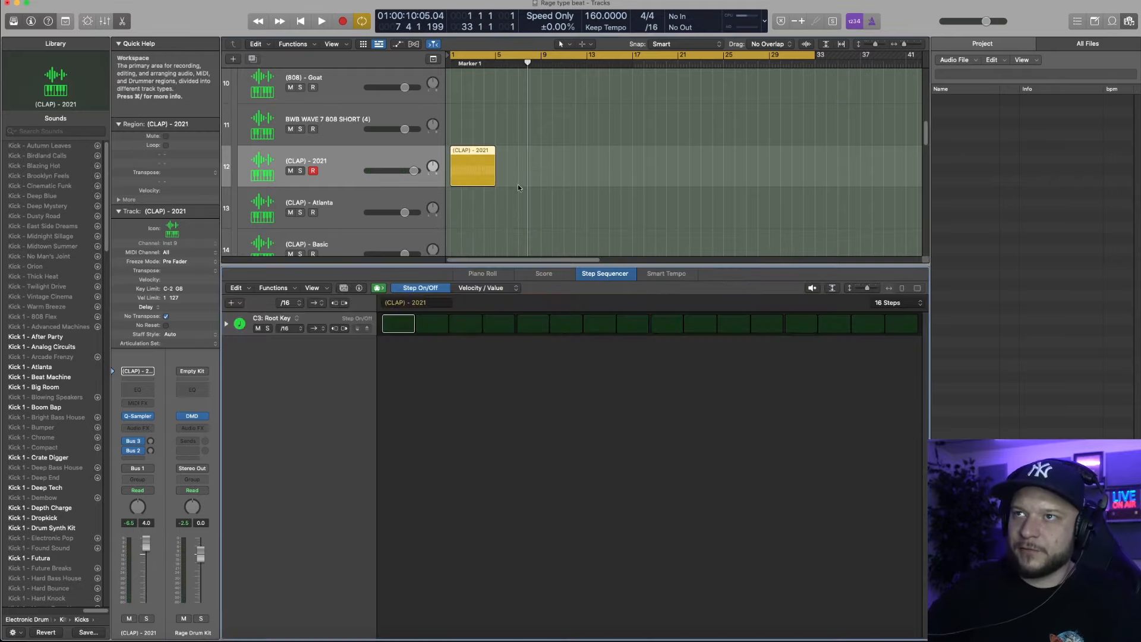
pyautogui.moveTo(492, 173); pyautogui.dragTo(537, 161)
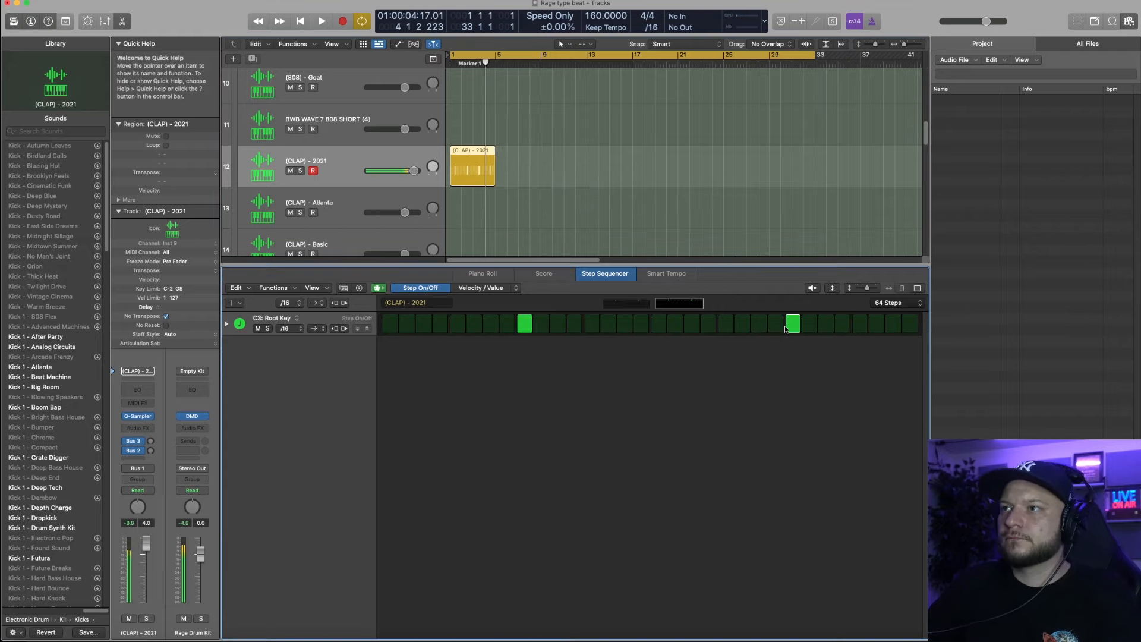
pyautogui.press('space')
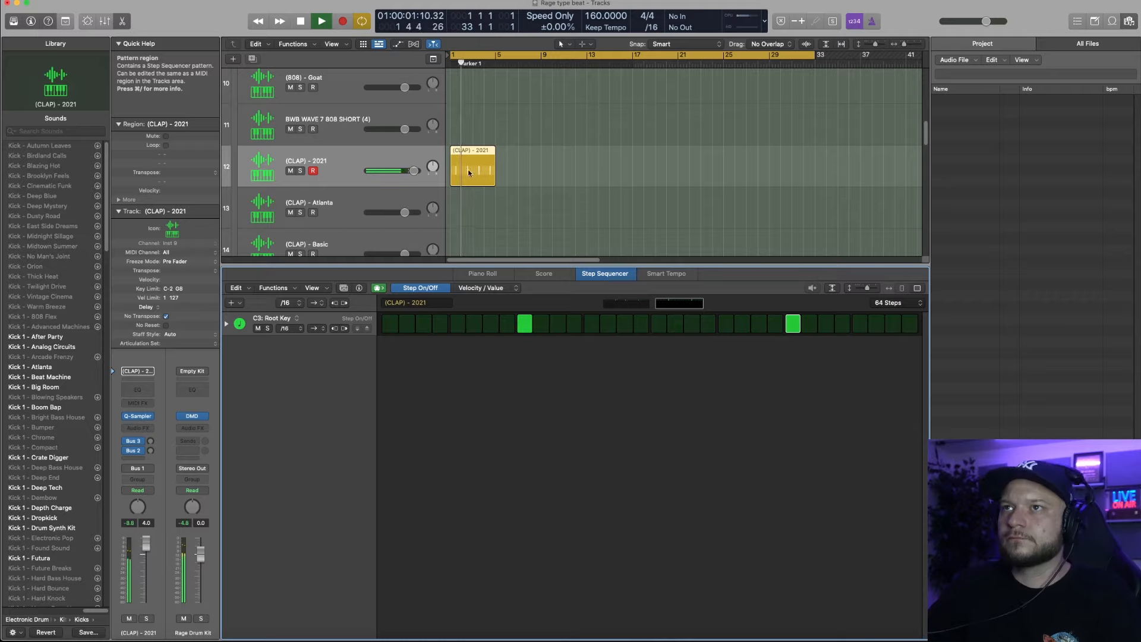
pyautogui.moveTo(466, 169); pyautogui.dragTo(586, 171)
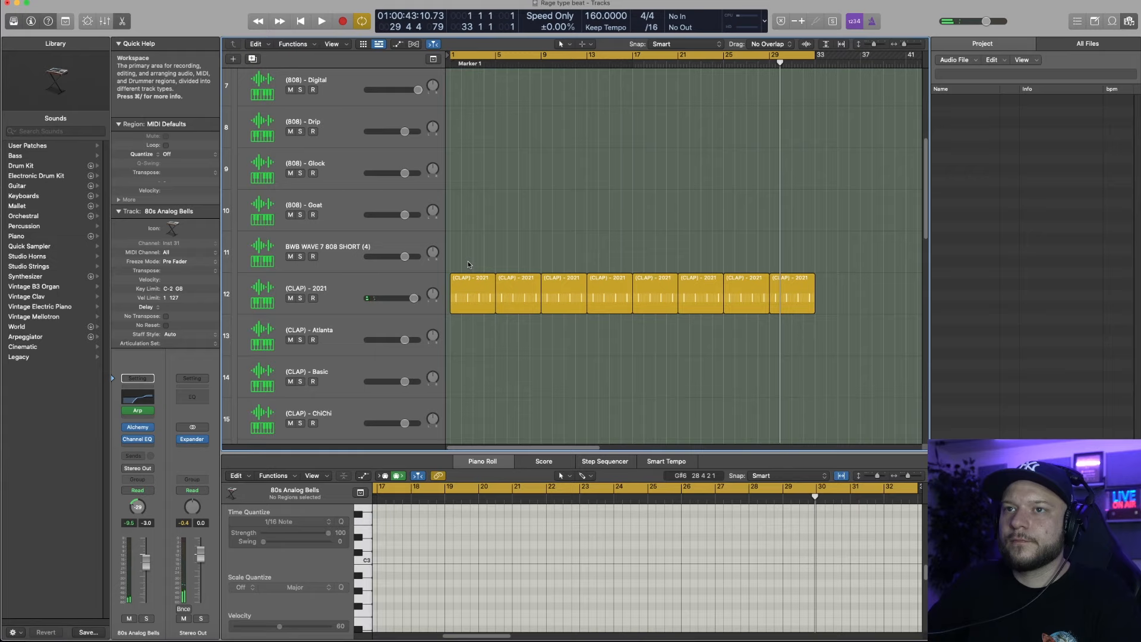
# - Audition hi-hat sounds of the drum kit over the beat, including (HHAT) - Hit1 and (HHAT) - Low
pyautogui.scroll(-10, 469, 265)
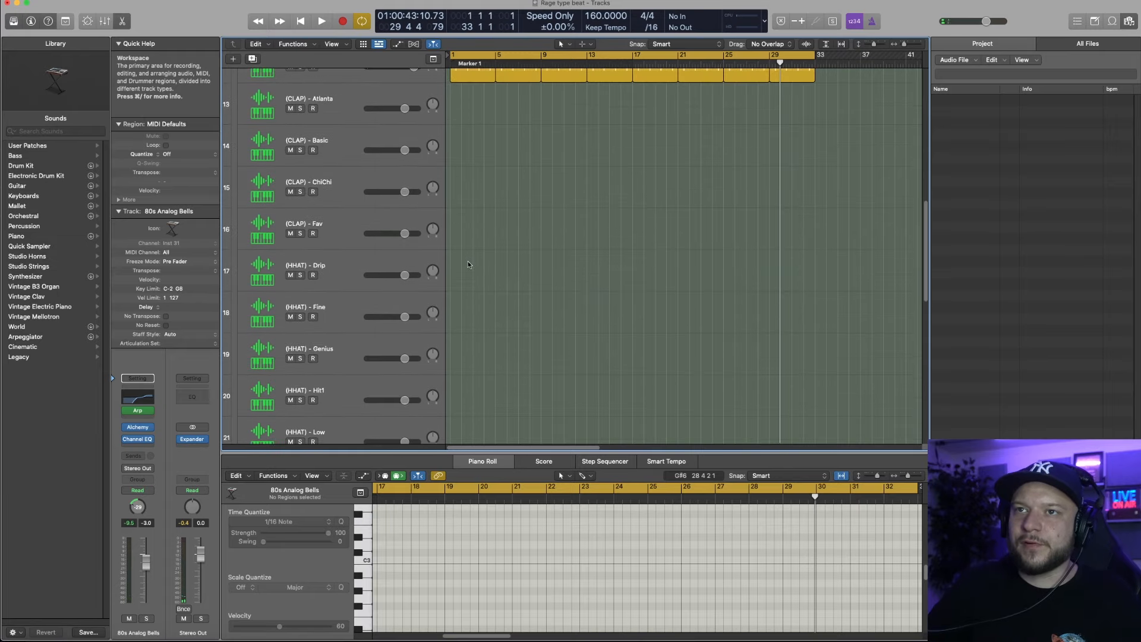
pyautogui.click(351, 195)
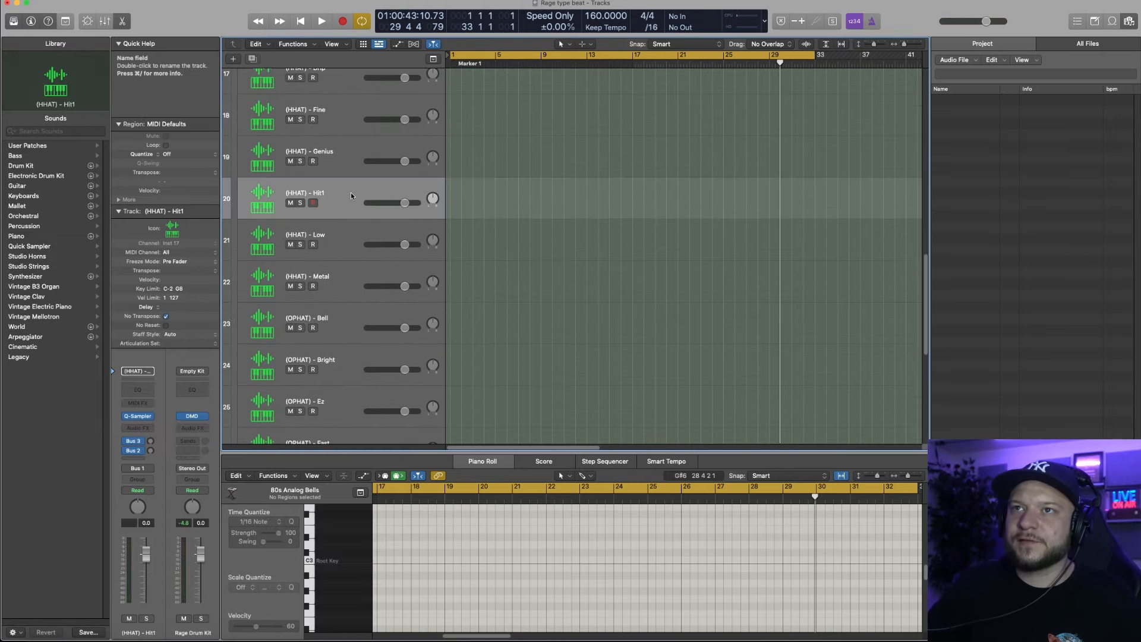
pyautogui.press('space')
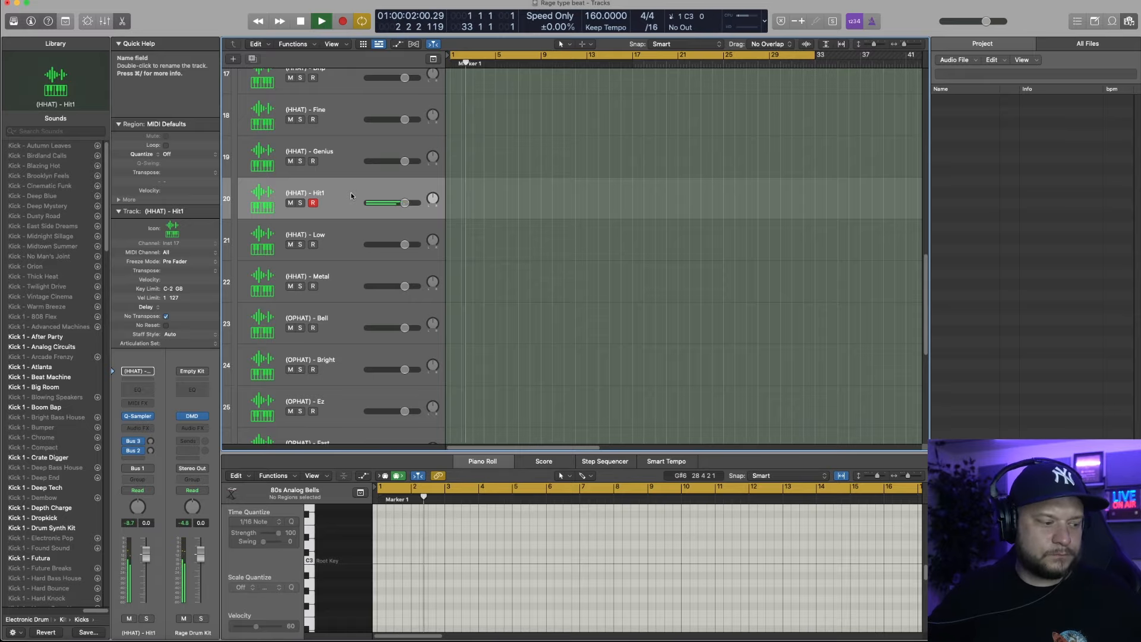
pyautogui.click(343, 246)
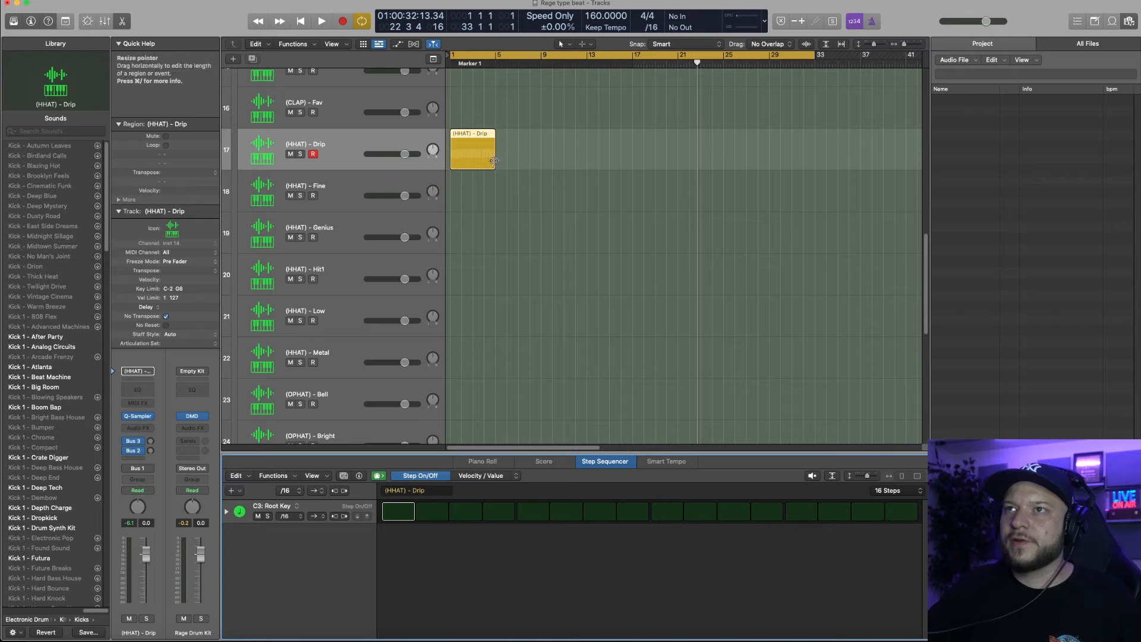
# - Create a 32-step pattern region at bar 1 on (HHAT) - Drip with a /8 row step rate and every step switched on
pyautogui.click(904, 496)
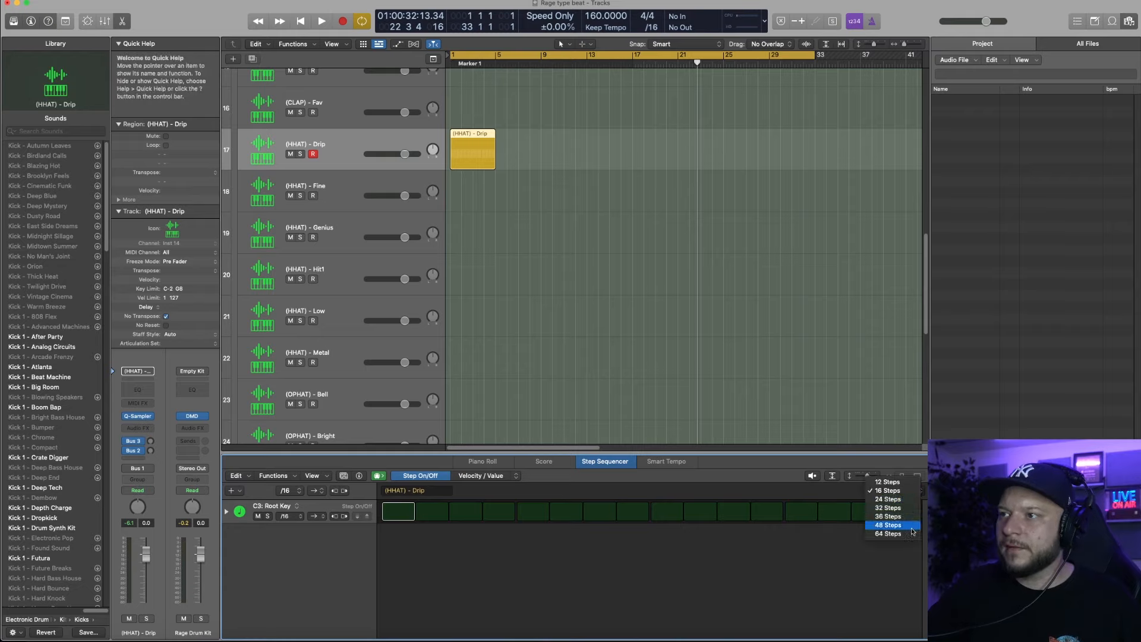
pyautogui.click(891, 508)
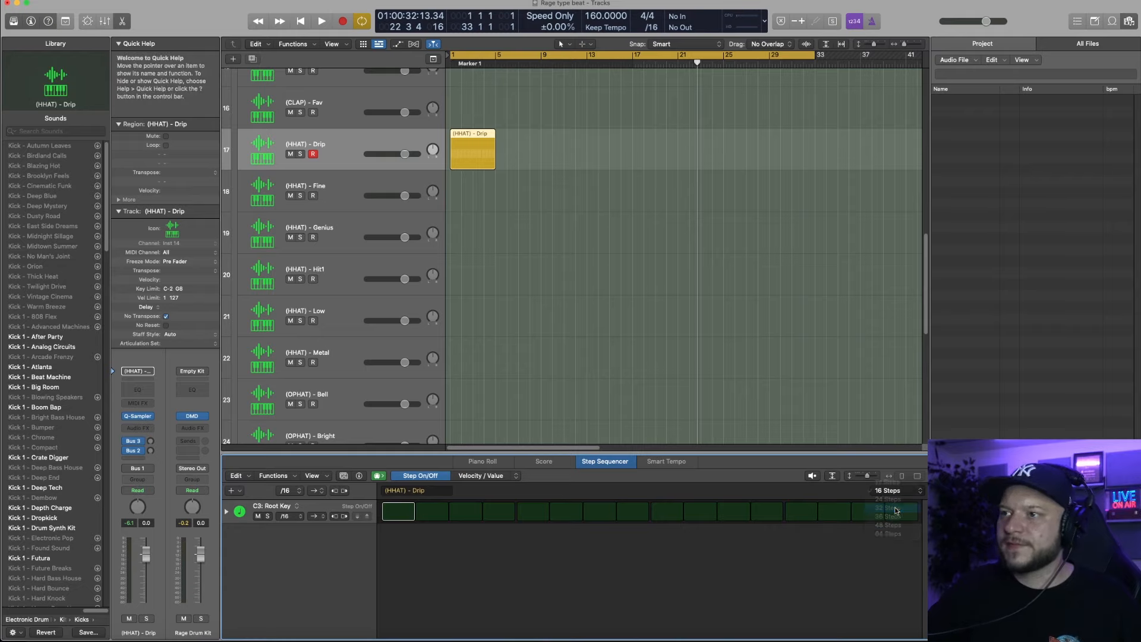
pyautogui.click(297, 515)
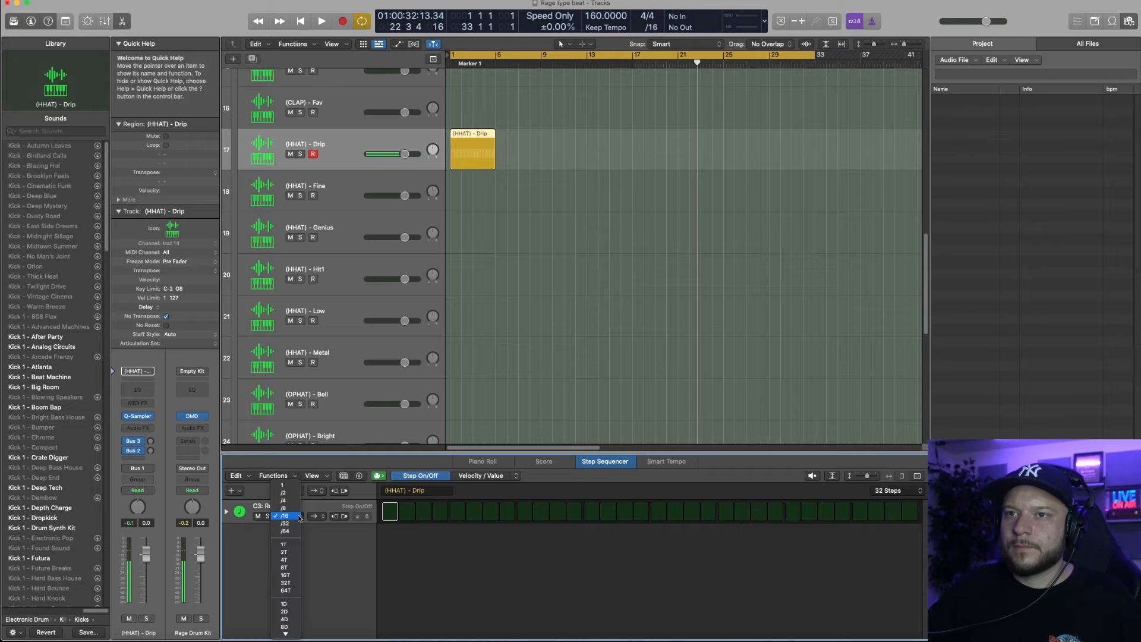
pyautogui.moveTo(394, 515); pyautogui.dragTo(837, 522)
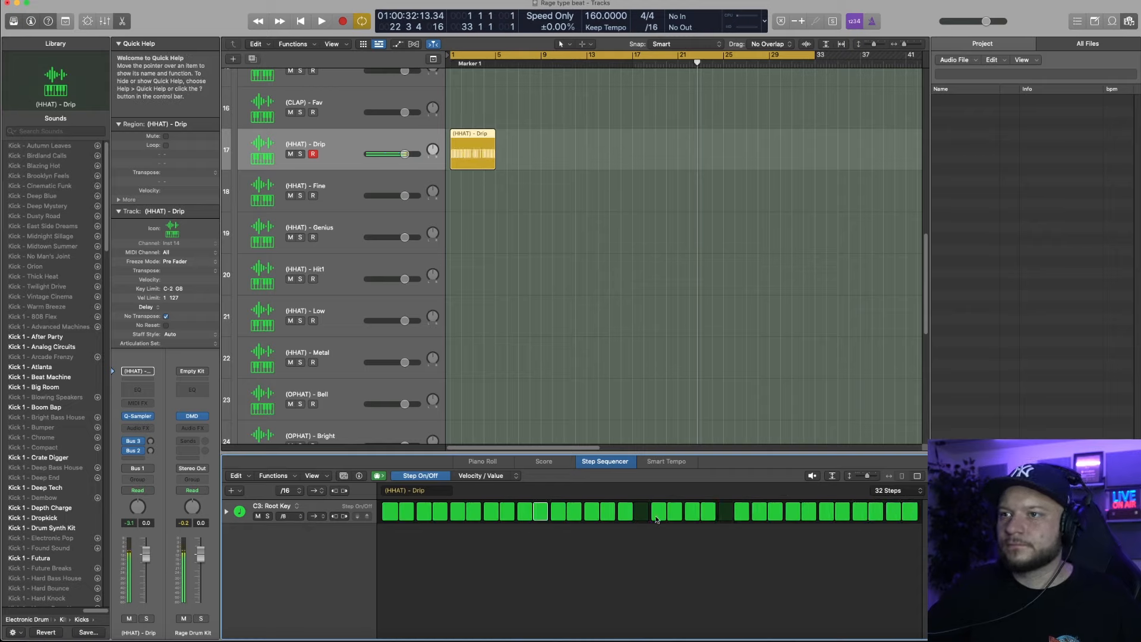
pyautogui.press('space')
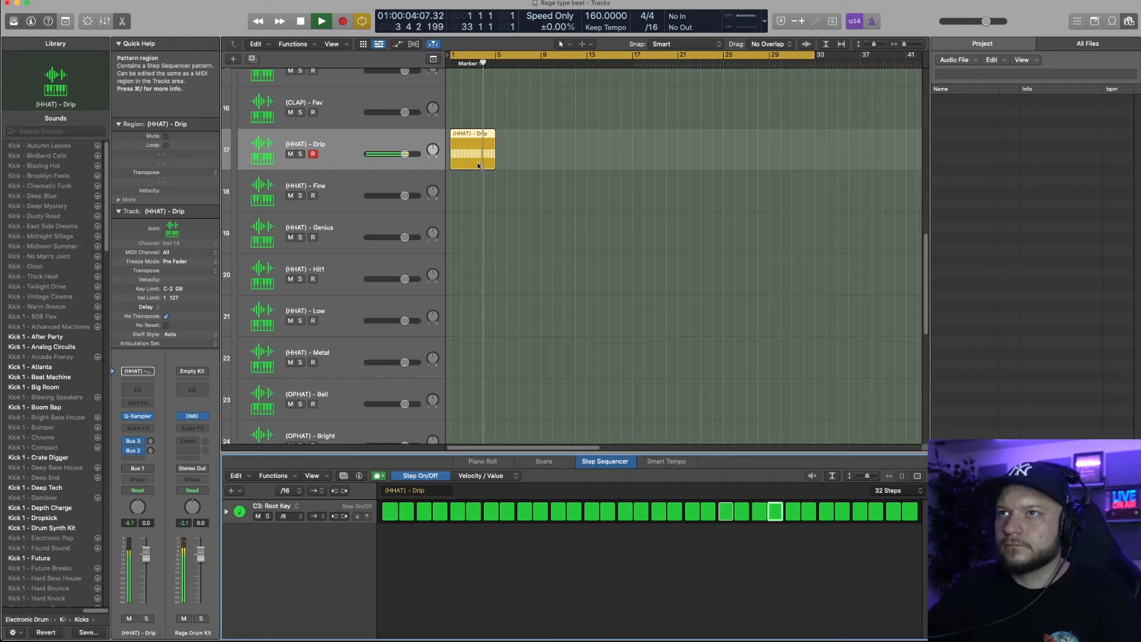
# - Set note repeats of 3 on step 6 and 6 on step 27 in the first hi-hat region, and fill the track with copies through bar 32
pyautogui.moveTo(475, 163); pyautogui.dragTo(521, 163)
pyautogui.press('space')
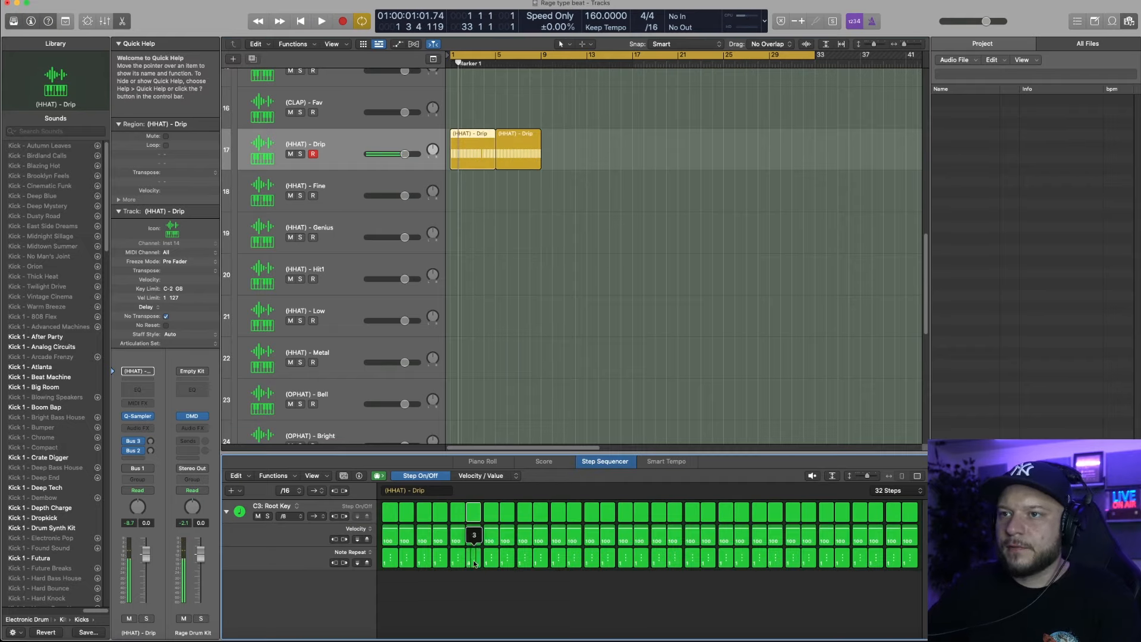
pyautogui.press('space')
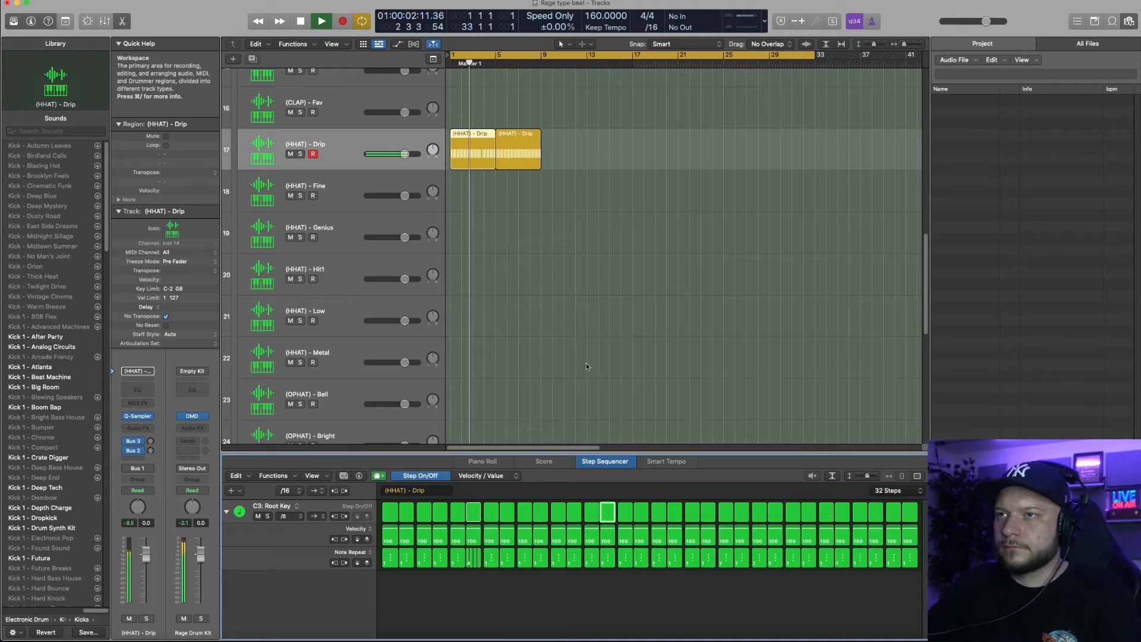
pyautogui.moveTo(834, 561); pyautogui.dragTo(832, 550)
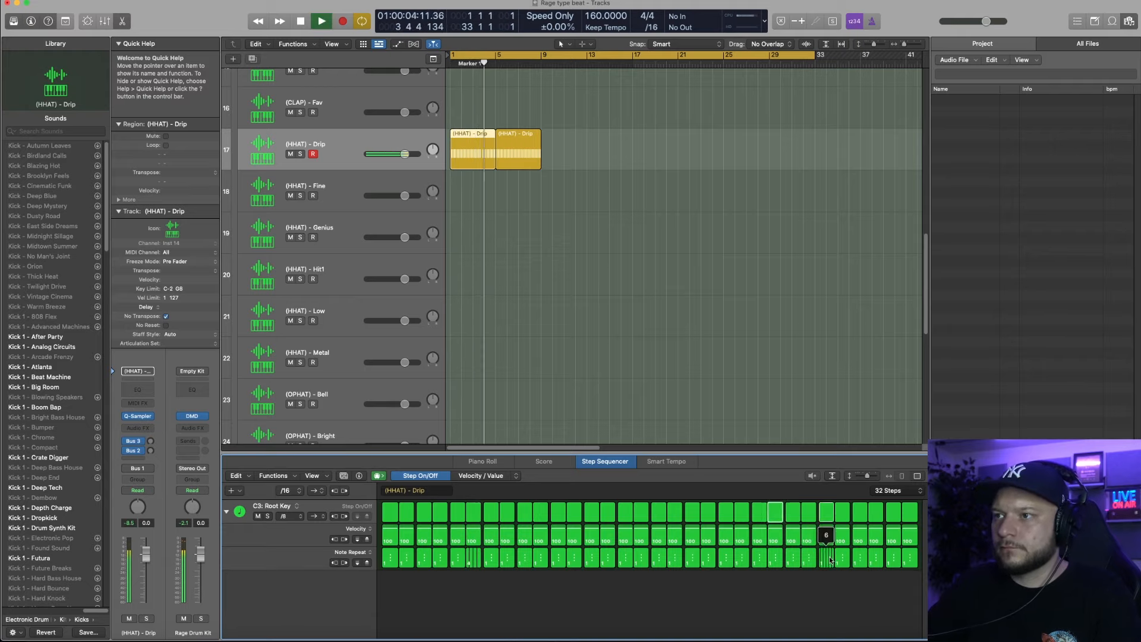
pyautogui.press('space')
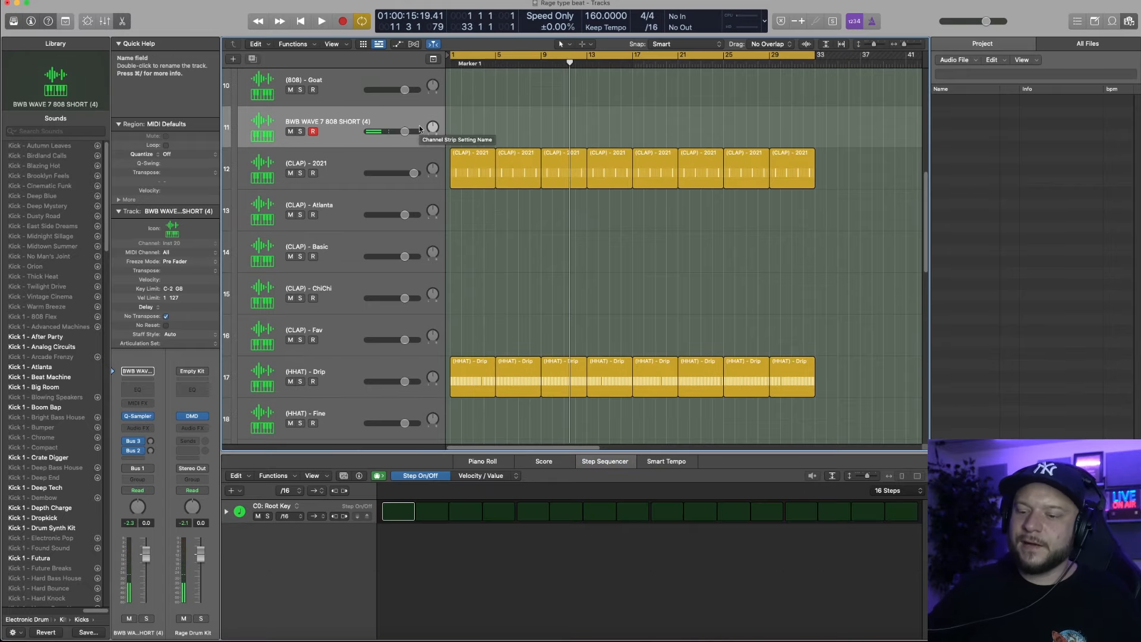
# - Record an eight-bar bassline on the BWB WAVE 7 808 SHORT (4) track and brush three short 1/16-grid notes onto the end of bar 8
pyautogui.press('r')
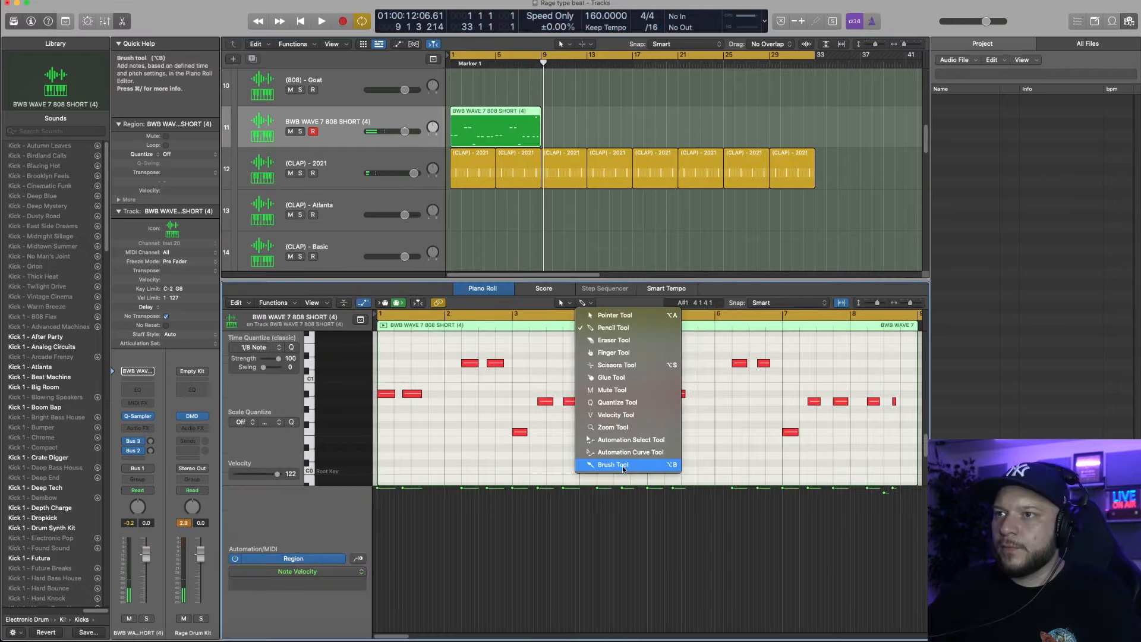
pyautogui.click(624, 465)
pyautogui.click(257, 348)
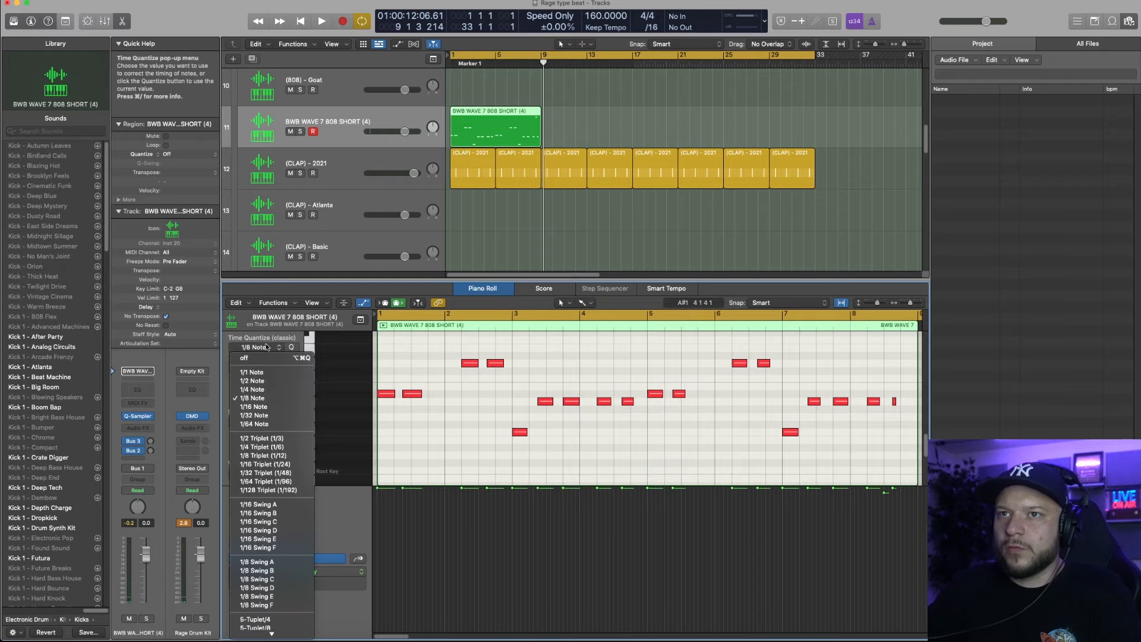
pyautogui.click(272, 407)
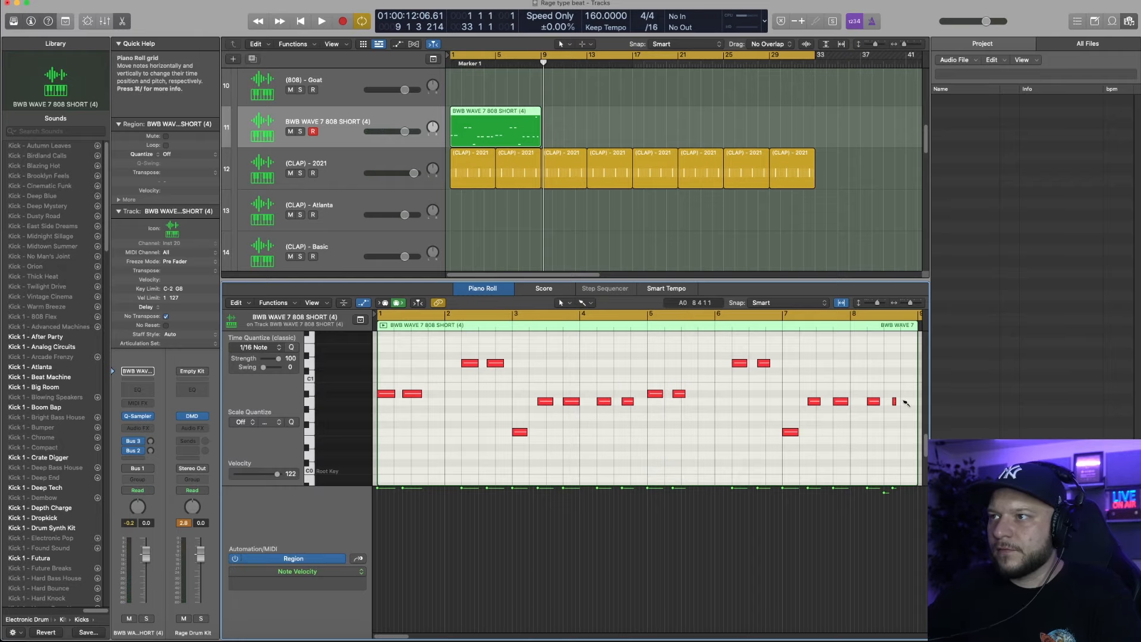
pyautogui.moveTo(903, 401); pyautogui.dragTo(913, 402)
# - Shape the three added 808 notes into a rising velocity ramp and repeat the 808 region through bar 32
pyautogui.press('space')
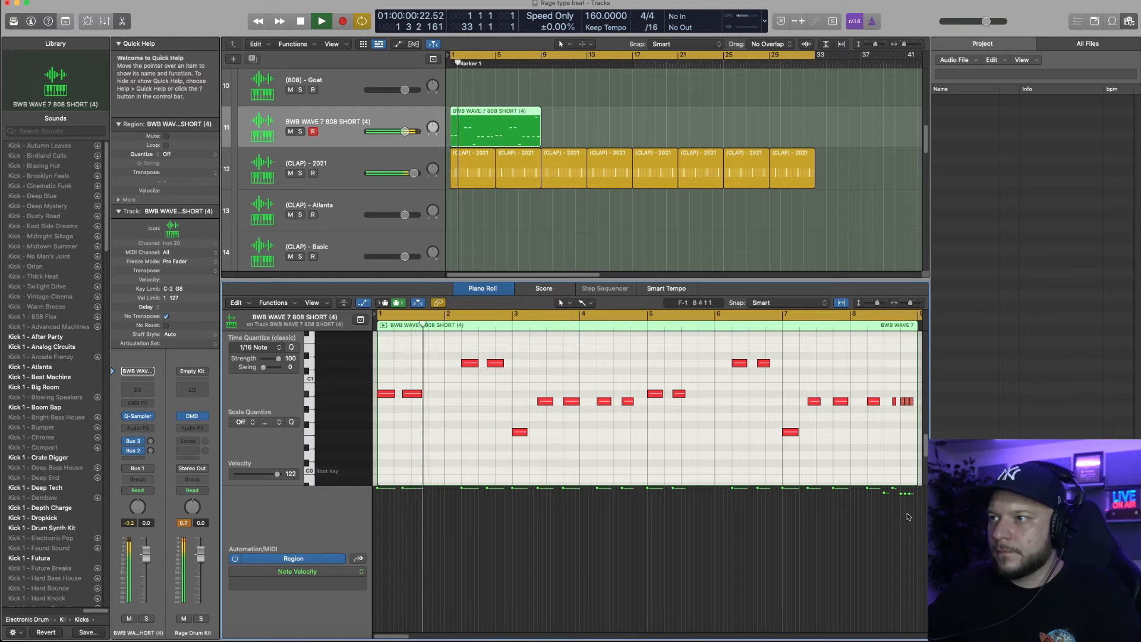
pyautogui.moveTo(900, 523); pyautogui.dragTo(911, 489)
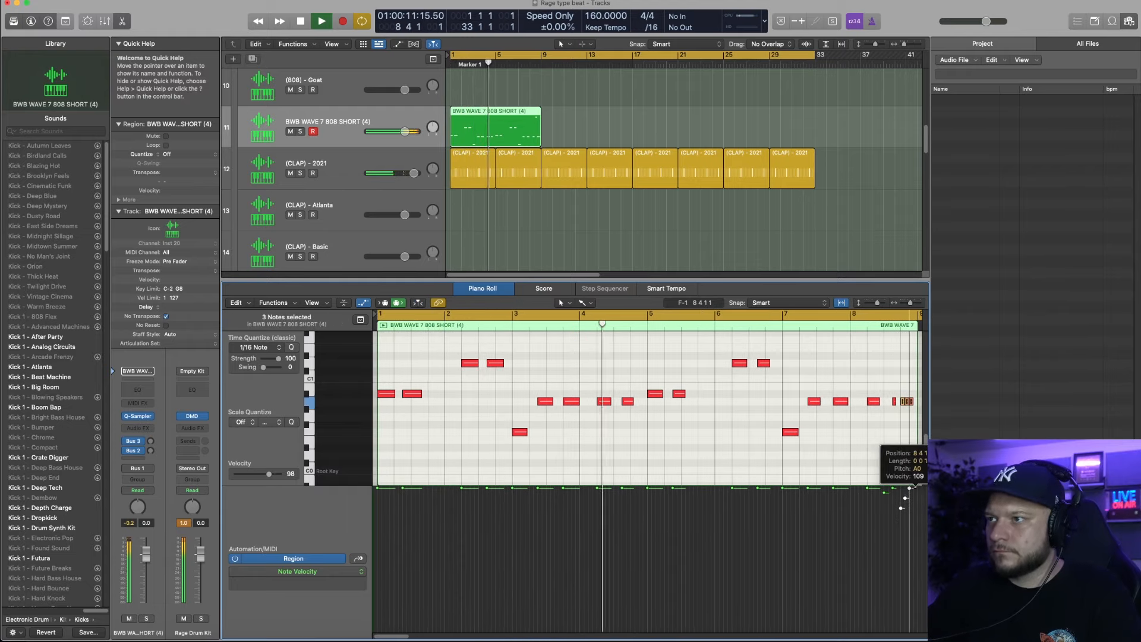
pyautogui.click(897, 461)
pyautogui.scroll(3, 875, 409)
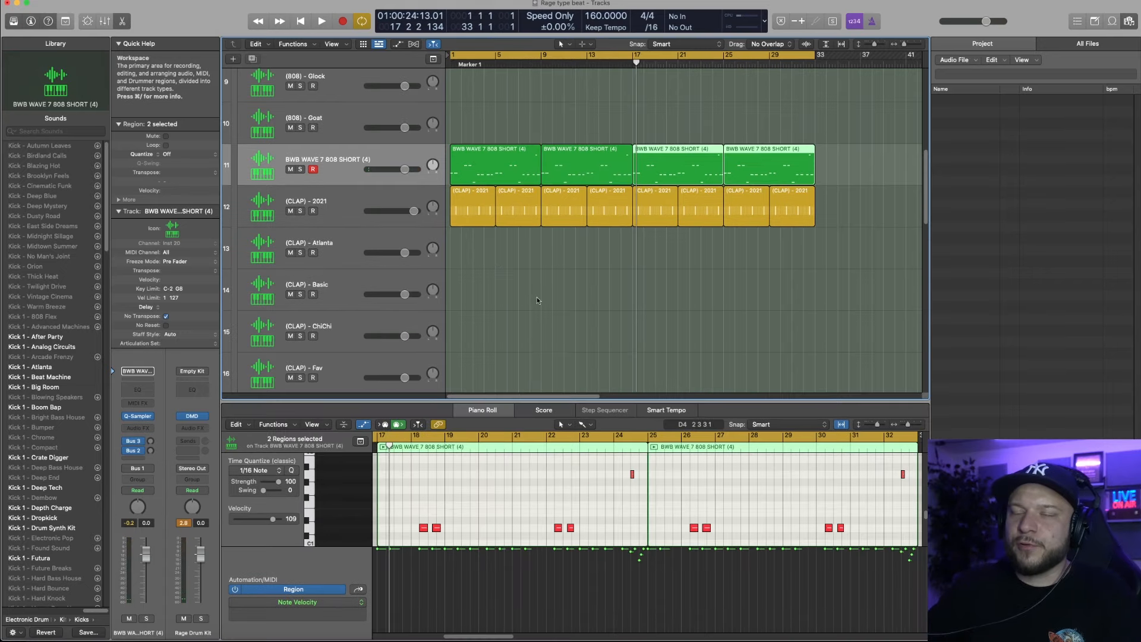
# - Set the bar 17 kick pattern on (KICK) - Freedom to 32 steps with a /8 row step rate
pyautogui.scroll(-8, 500, 338)
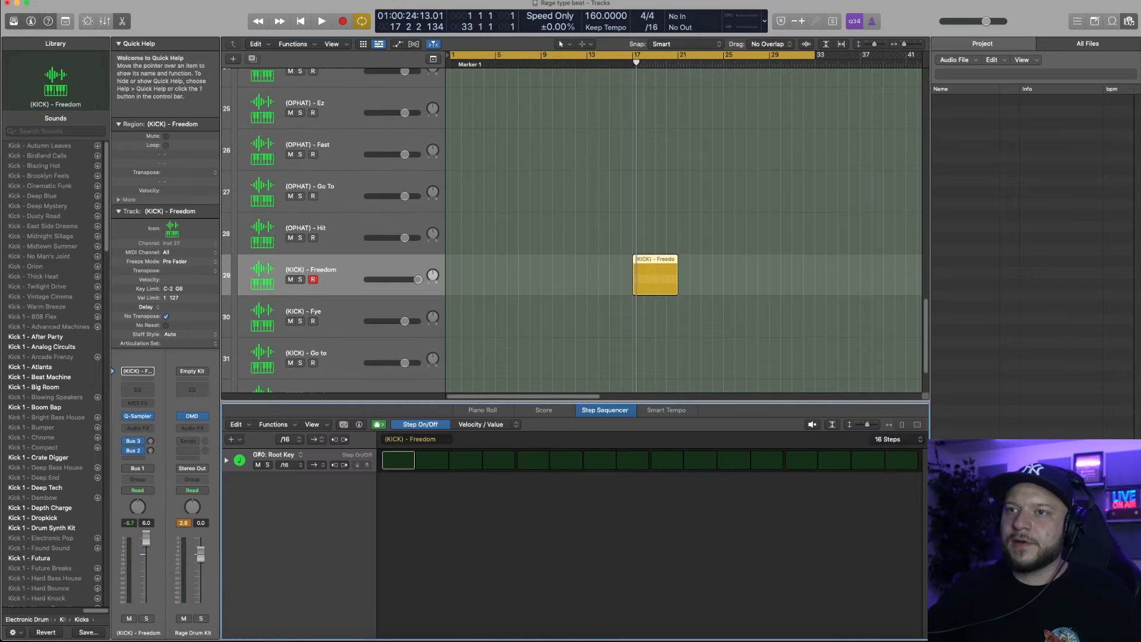
pyautogui.click(920, 440)
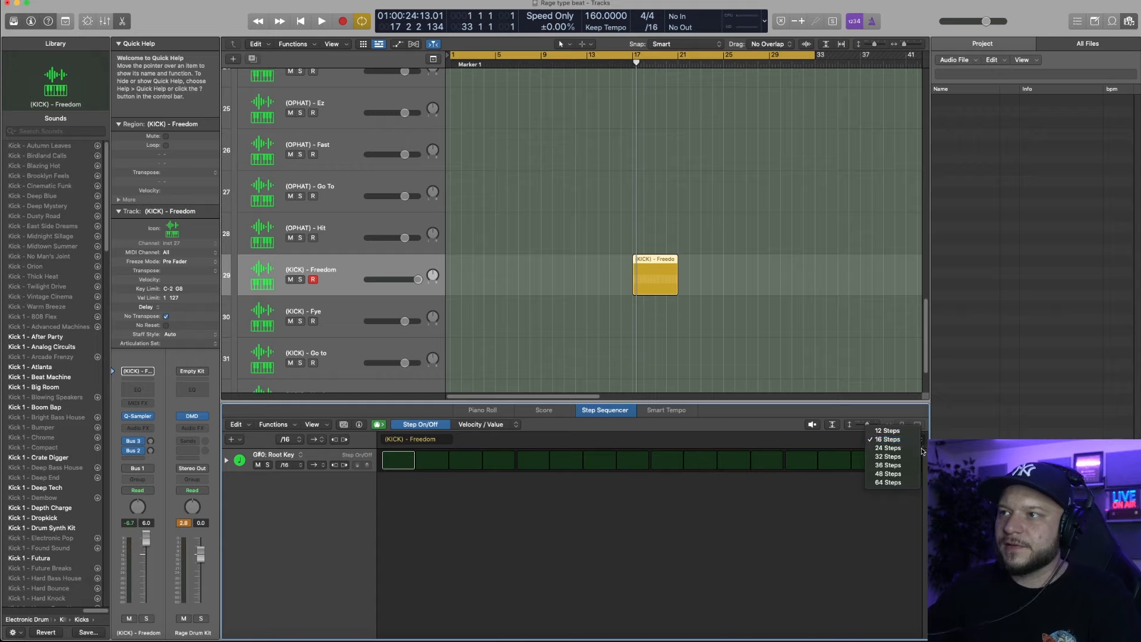
pyautogui.click(914, 457)
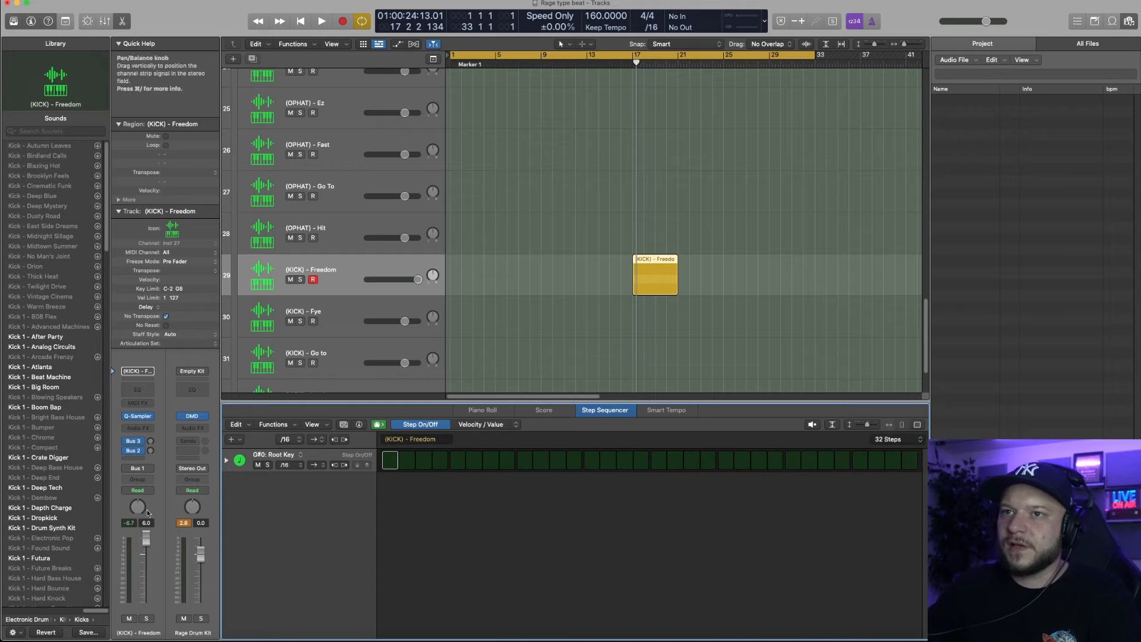
pyautogui.click(294, 441)
pyautogui.click(342, 498)
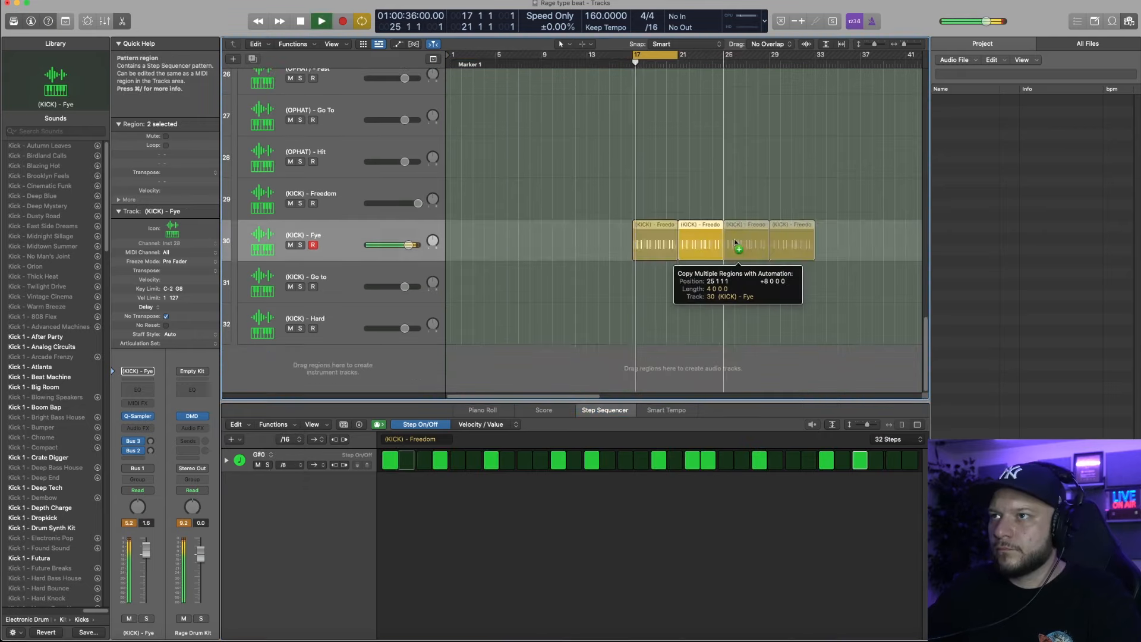
# - Copy the two kick pattern regions on (KICK) - Fye to bar 25 and extend the cycle range through bar 32
pyautogui.moveTo(738, 258); pyautogui.dragTo(746, 243)
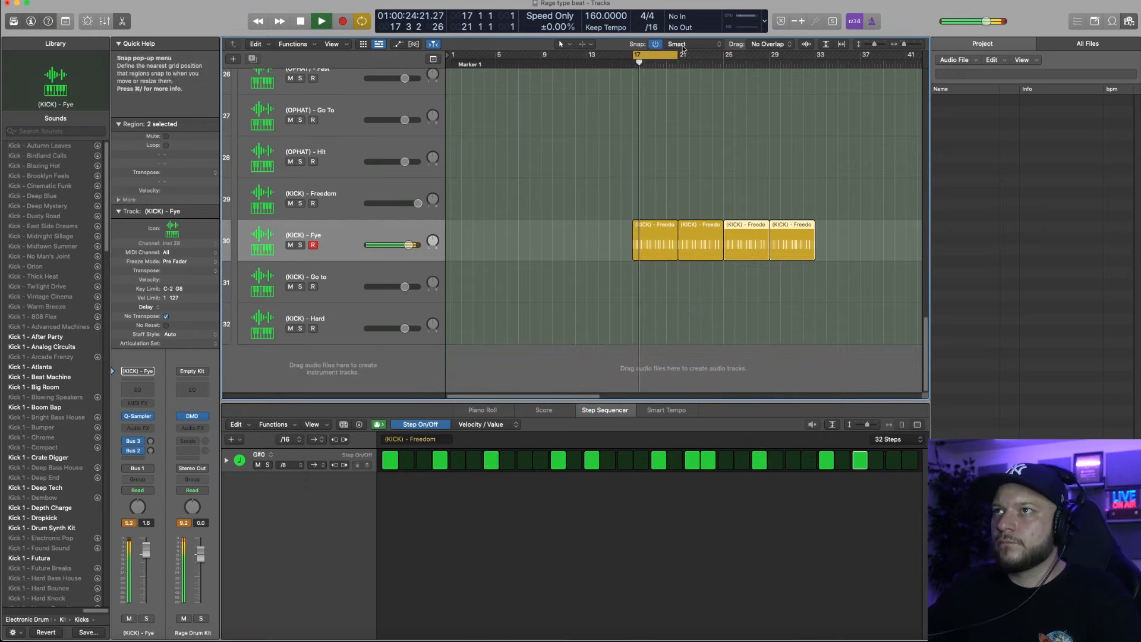
pyautogui.moveTo(681, 55); pyautogui.dragTo(814, 82)
pyautogui.scroll(5, 698, 280)
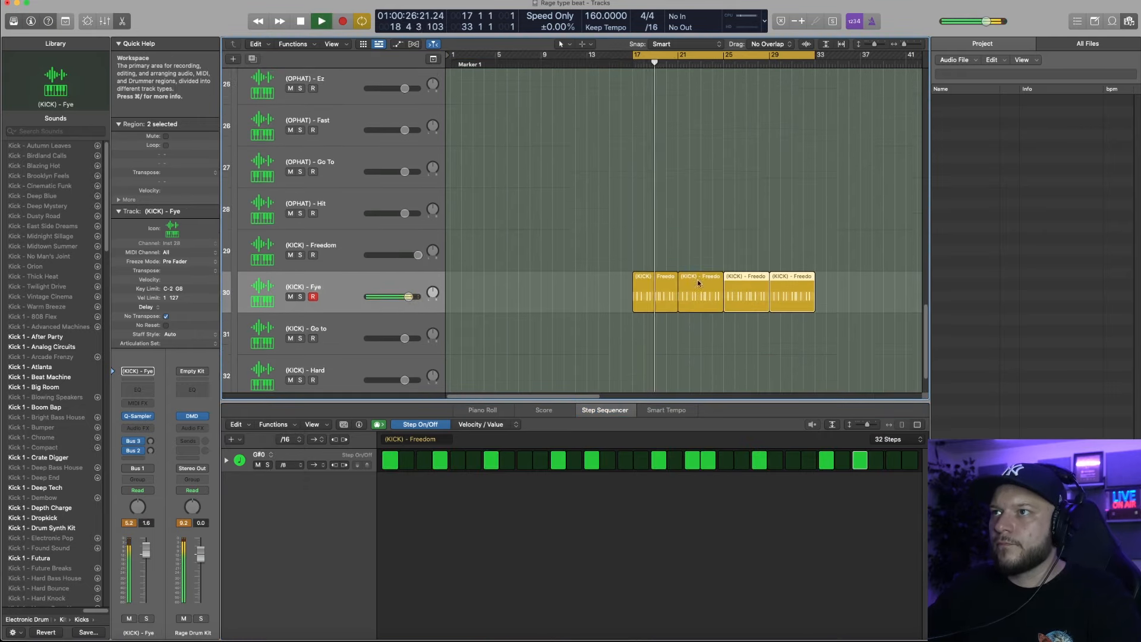
# - Enlarge the tracks area, collapse the Rage Drum Kit track stack, and access the Expander on the stereo output
pyautogui.moveTo(694, 401); pyautogui.dragTo(716, 562)
pyautogui.scroll(2, 719, 528)
pyautogui.scroll(-4, 719, 527)
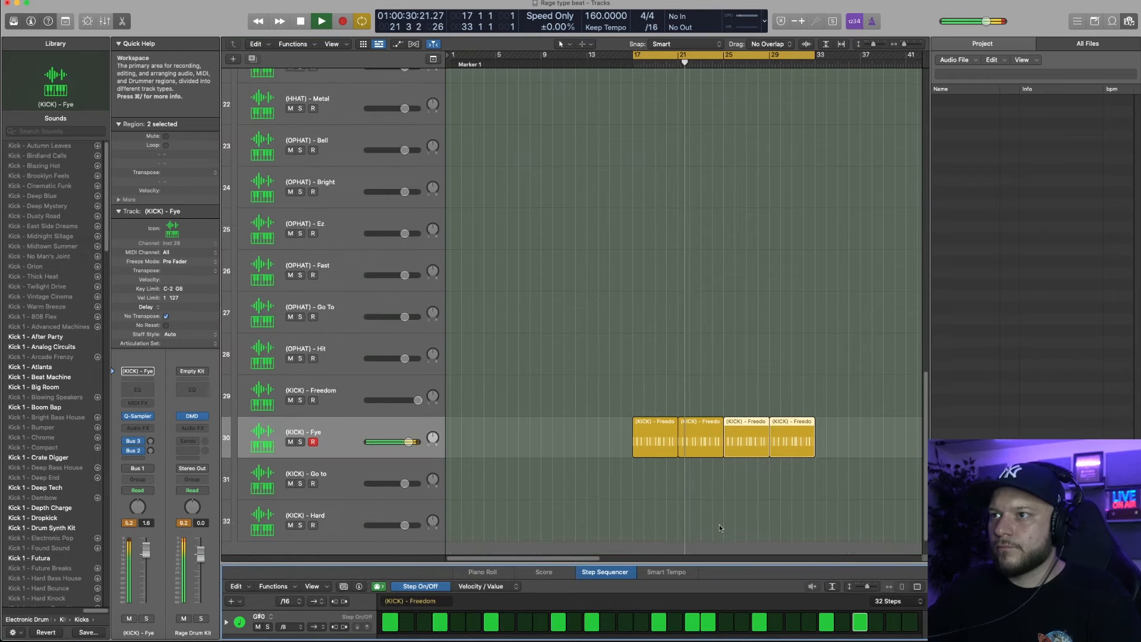
pyautogui.scroll(-2, 719, 524)
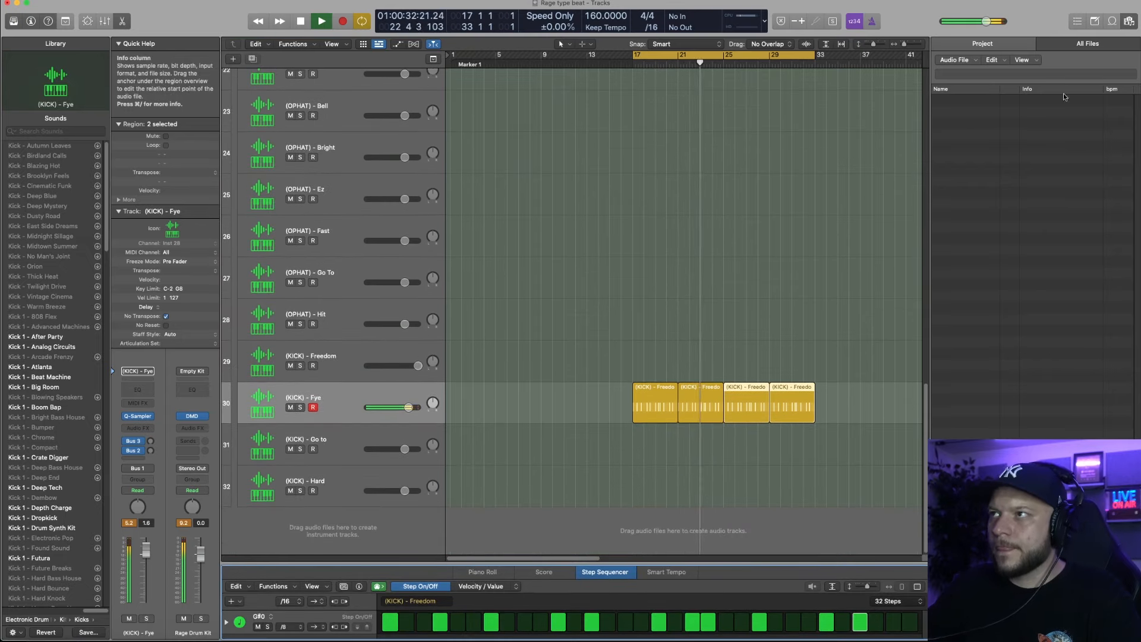
pyautogui.scroll(4, 303, 333)
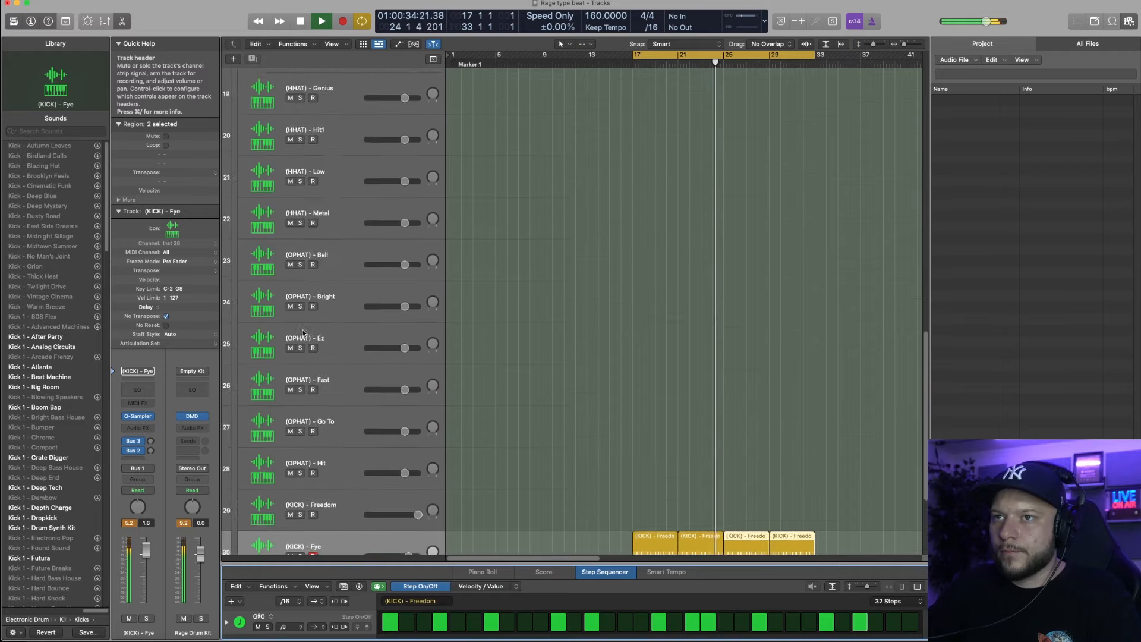
pyautogui.scroll(18, 303, 333)
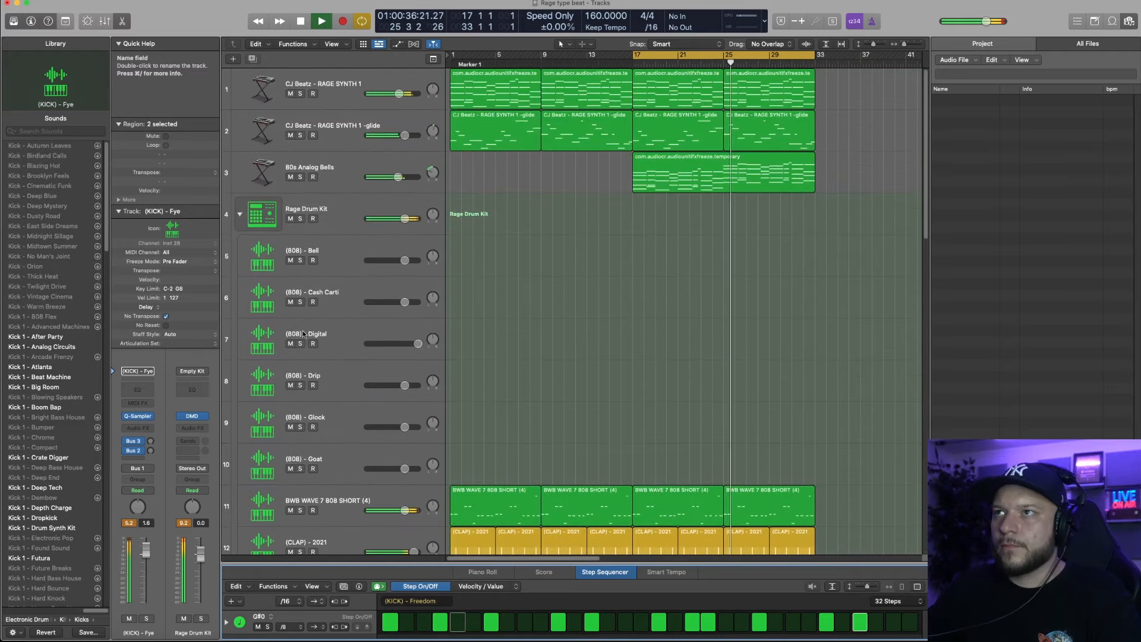
pyautogui.click(239, 215)
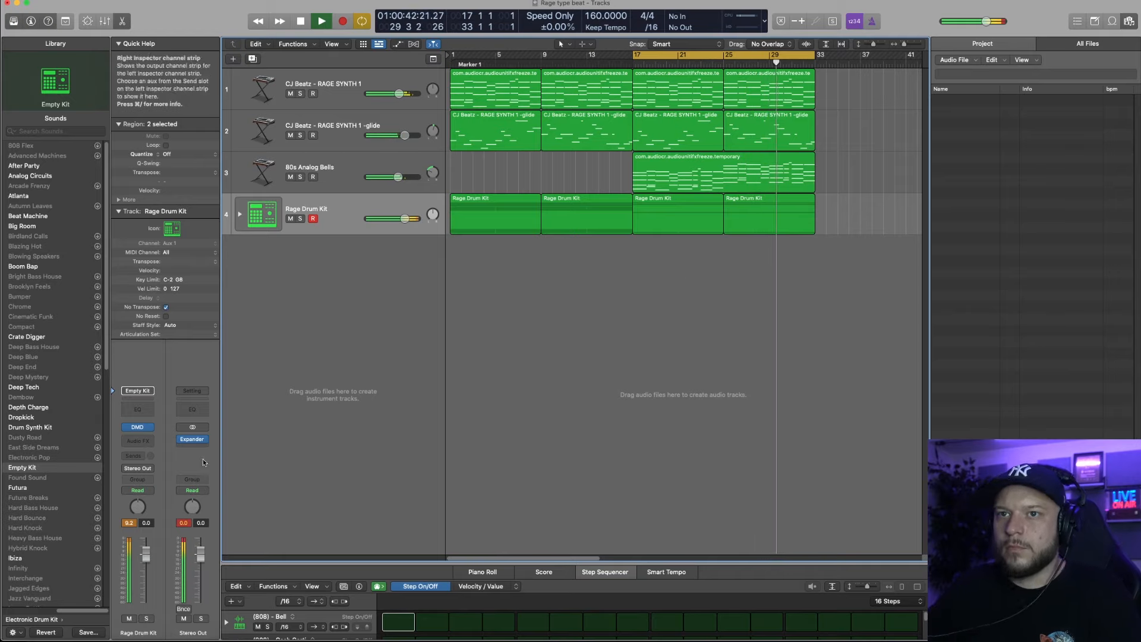
pyautogui.click(194, 440)
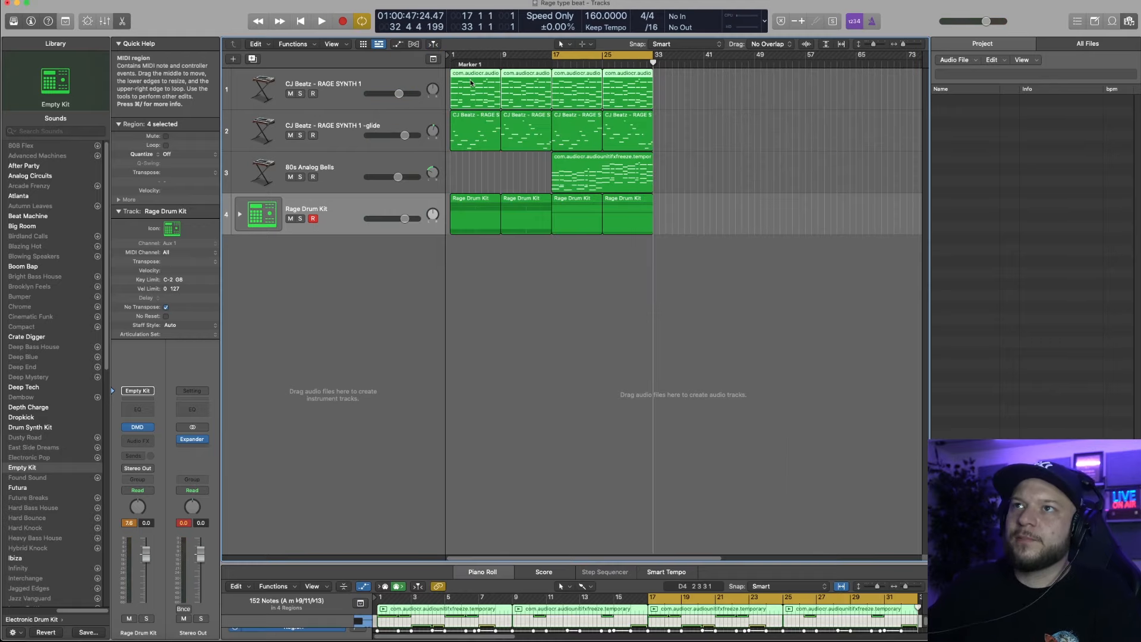
# - Copy the four RAGE SYNTH 1 chord regions to bar 33 and record an eight-bar lead on the RAGE SYNTH 1 -glide track there
pyautogui.moveTo(471, 83); pyautogui.dragTo(671, 94)
pyautogui.click(811, 137)
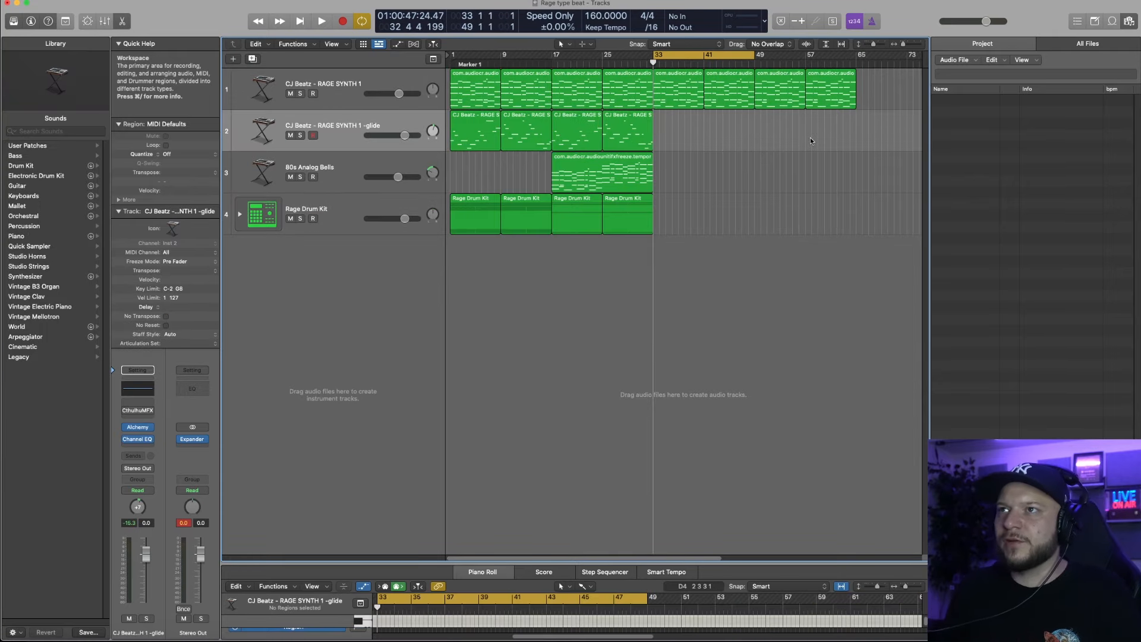
pyautogui.press('r')
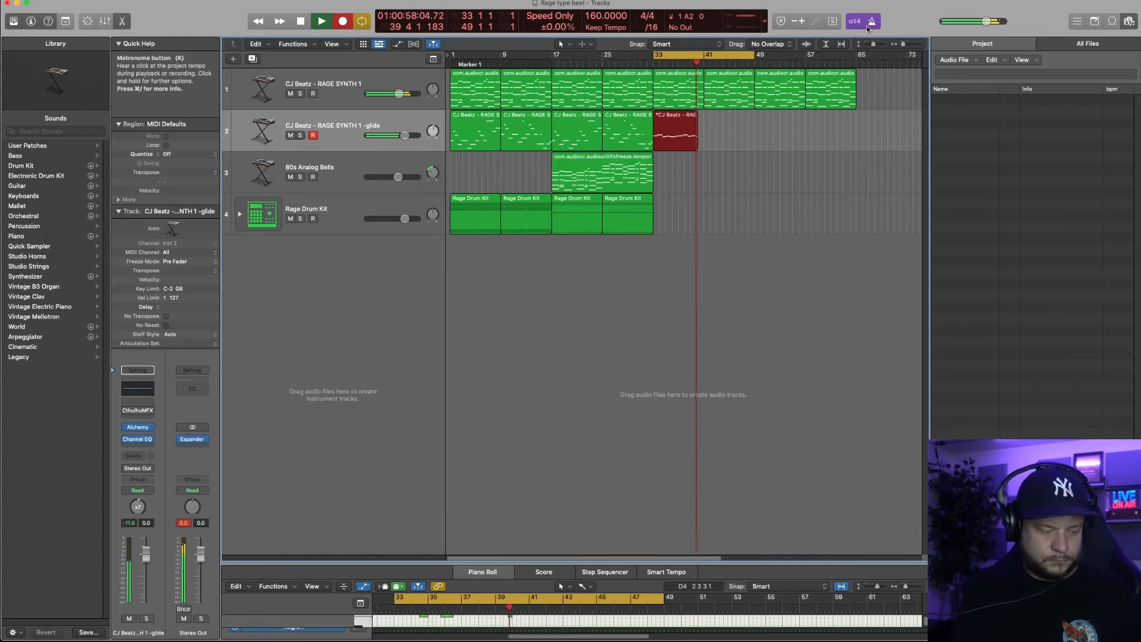
pyautogui.press('space')
# - Lengthen all notes of the newly recorded glide lead slightly so neighbouring notes overlap, and play the result
pyautogui.moveTo(652, 564); pyautogui.dragTo(650, 226)
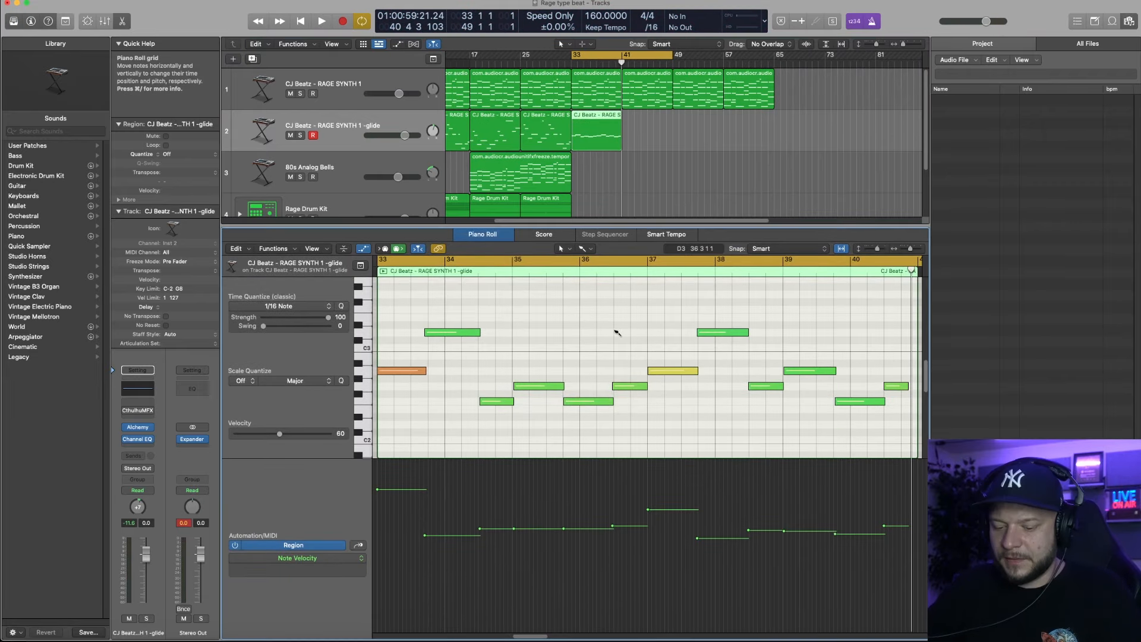
pyautogui.press('super+a')
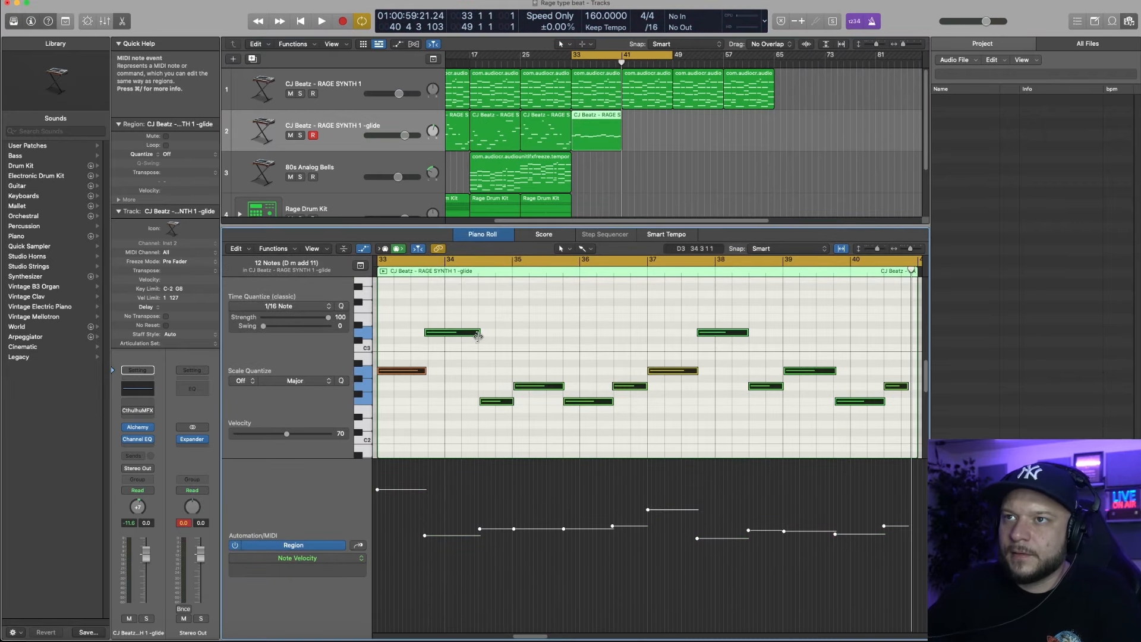
pyautogui.moveTo(478, 336)
pyautogui.mouseDown()
pyautogui.moveTo(499, 338)
pyautogui.moveTo(485, 340)
pyautogui.mouseUp()
pyautogui.click(534, 331)
pyautogui.press('space')
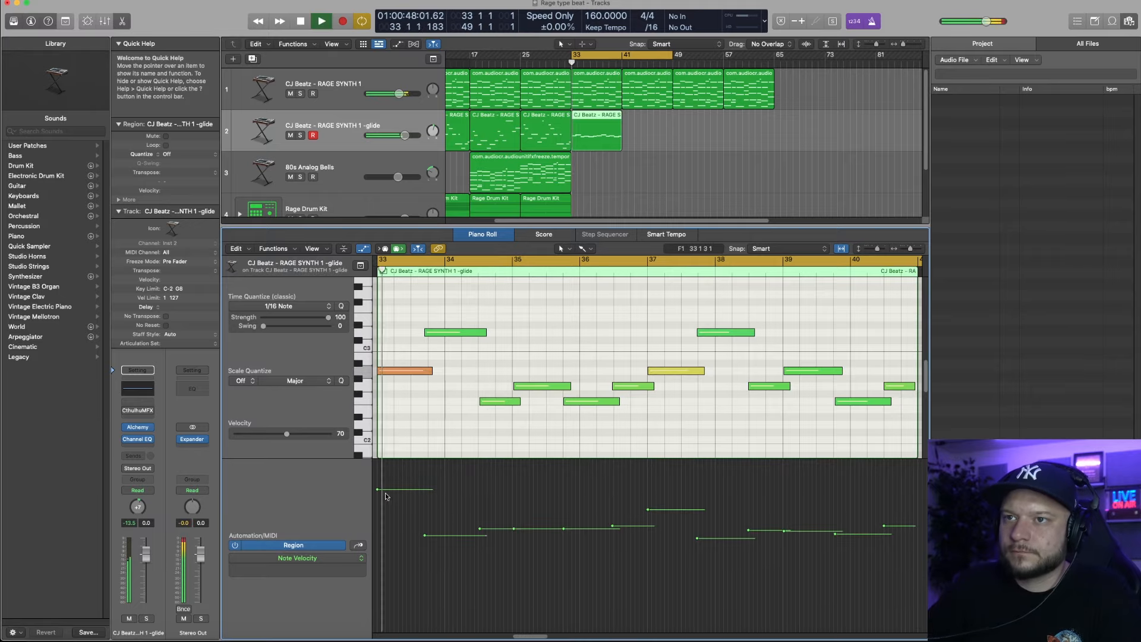
# - Lower the velocity of the glide lead's first note to match its neighbours and set the bar 37 note's velocity to 78
pyautogui.moveTo(377, 489); pyautogui.dragTo(390, 526)
pyautogui.press('space')
pyautogui.press('space')
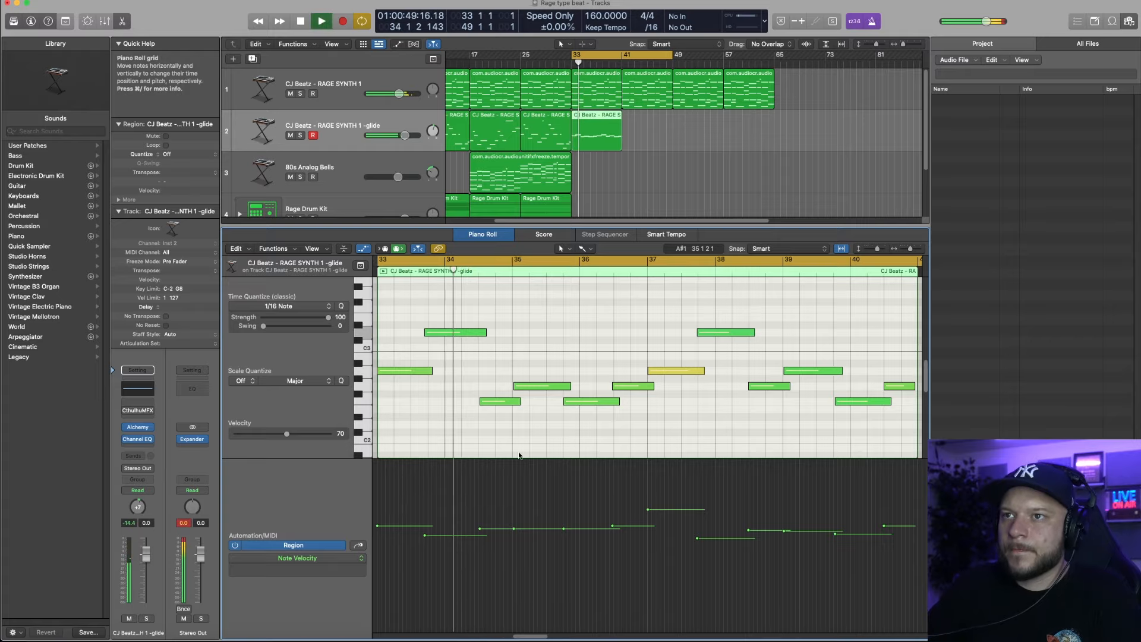
pyautogui.press('space')
pyautogui.press('space')
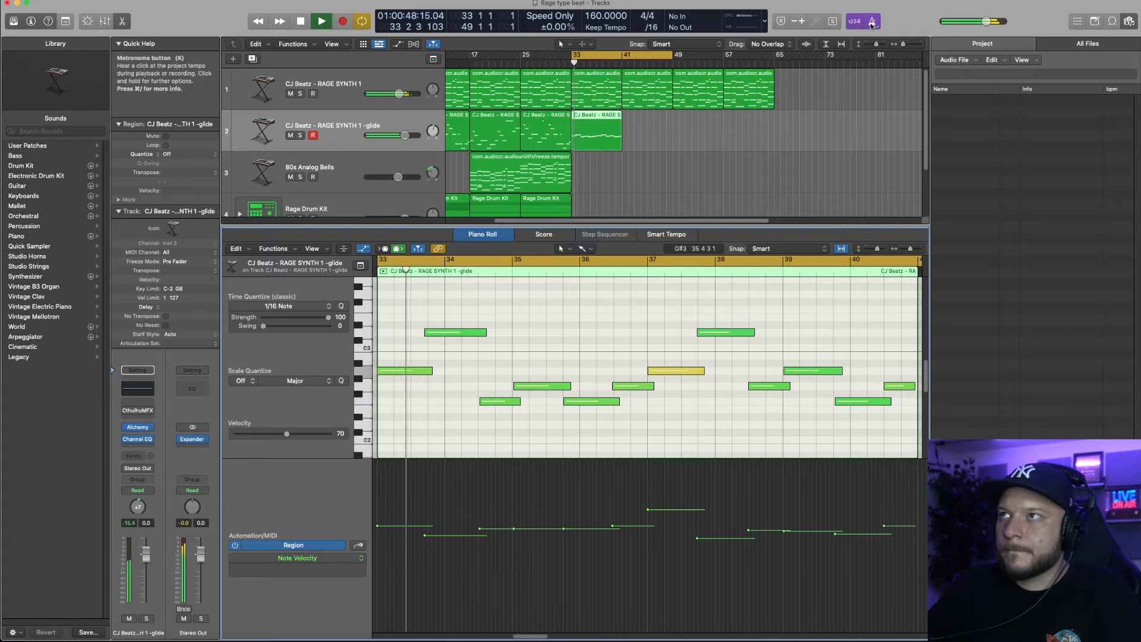
pyautogui.moveTo(646, 510); pyautogui.dragTo(652, 527)
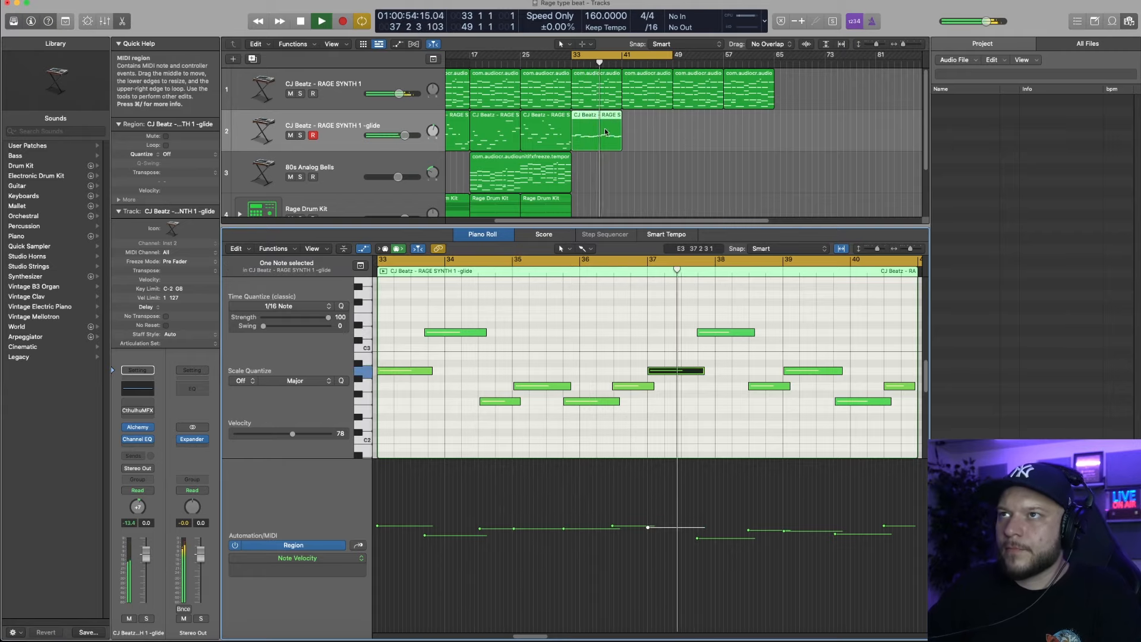
# - Copy the new glide lead region to bar 41 and transpose all notes in the copy up one octave
pyautogui.moveTo(612, 123); pyautogui.dragTo(649, 133)
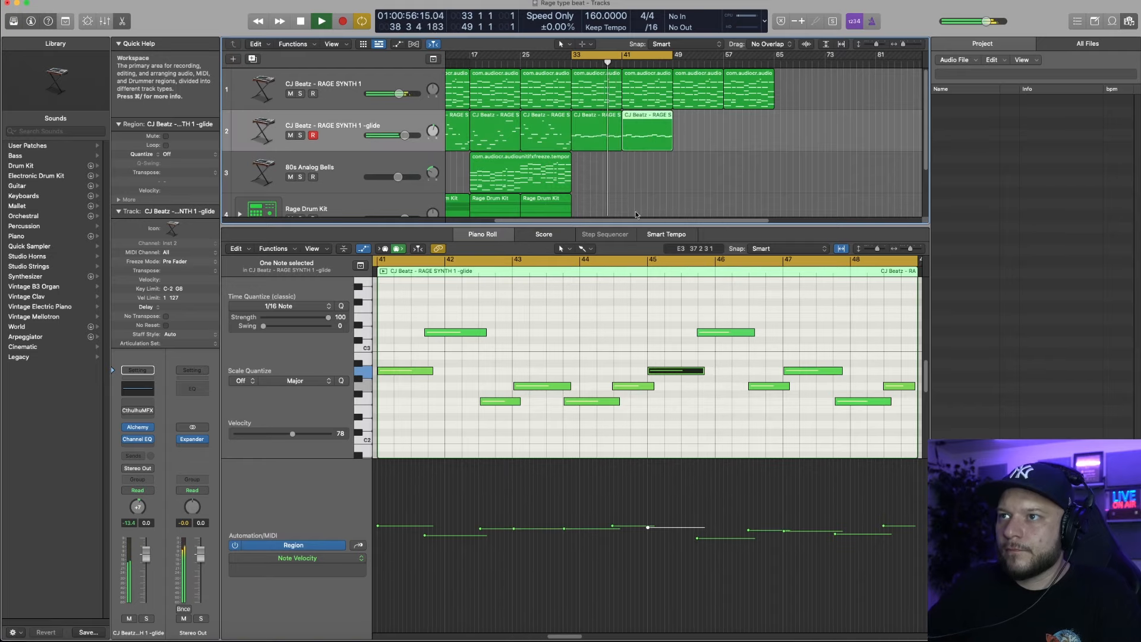
pyautogui.click(637, 184)
pyautogui.click(643, 138)
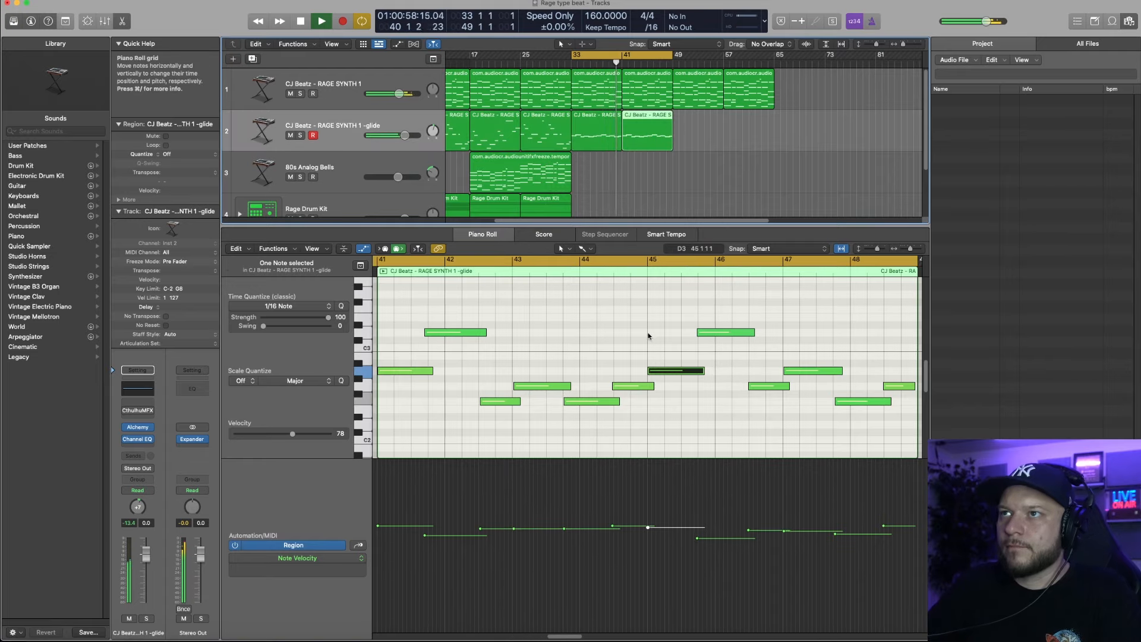
pyautogui.press('super+a')
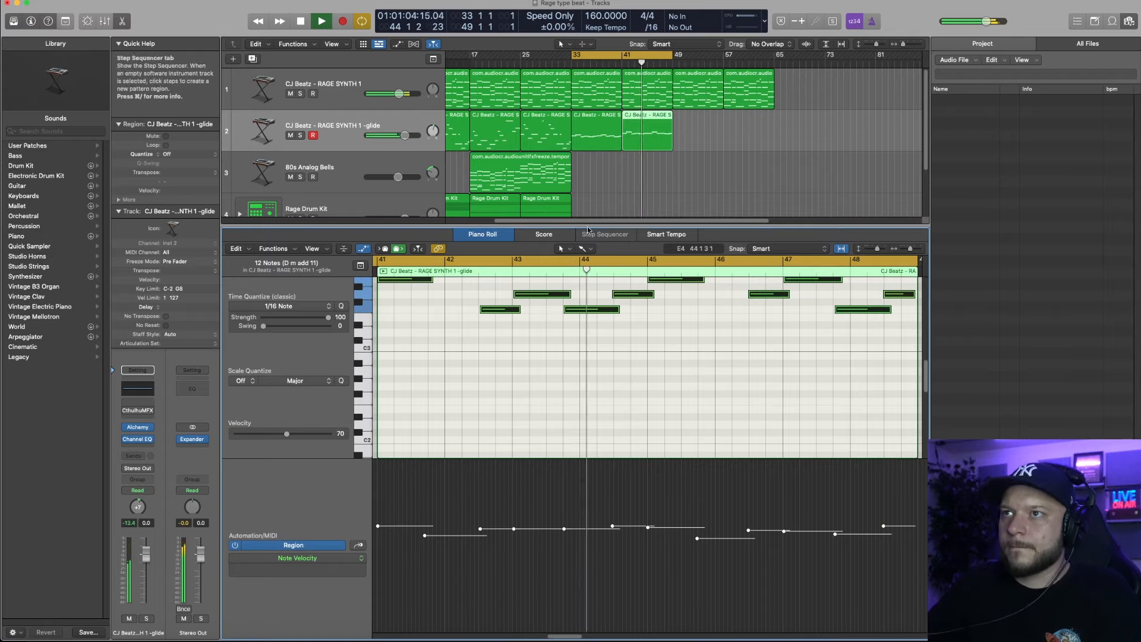
pyautogui.moveTo(591, 221); pyautogui.dragTo(538, 302)
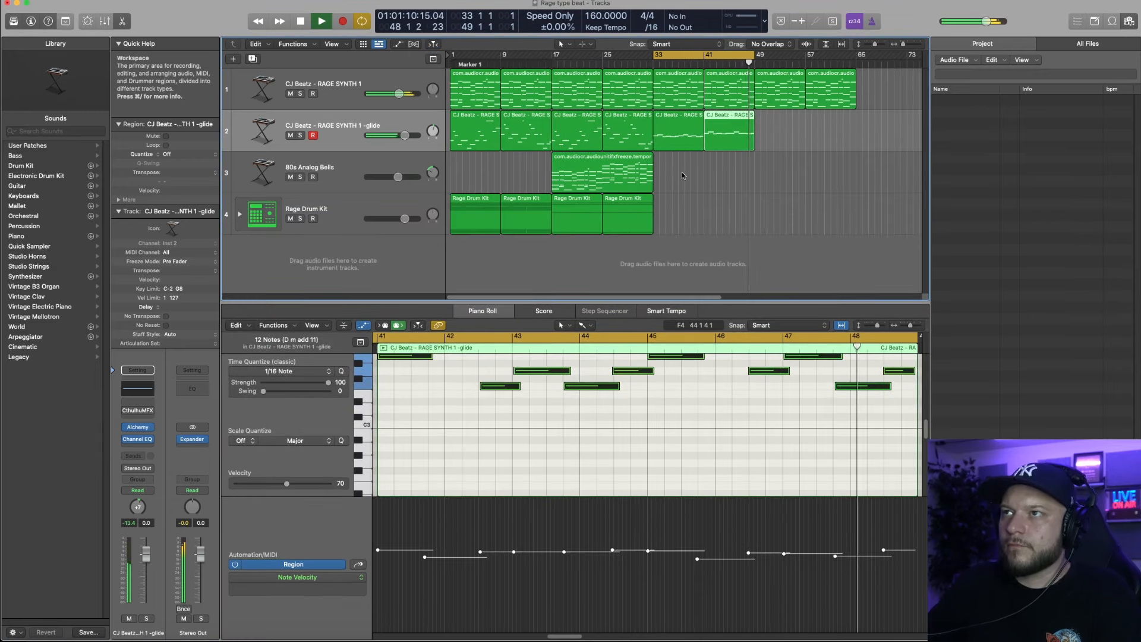
# - Move the original glide regions at bars 17–32 to bar 49 and put the two new lead regions at bar 17
pyautogui.press('space')
pyautogui.click(621, 134)
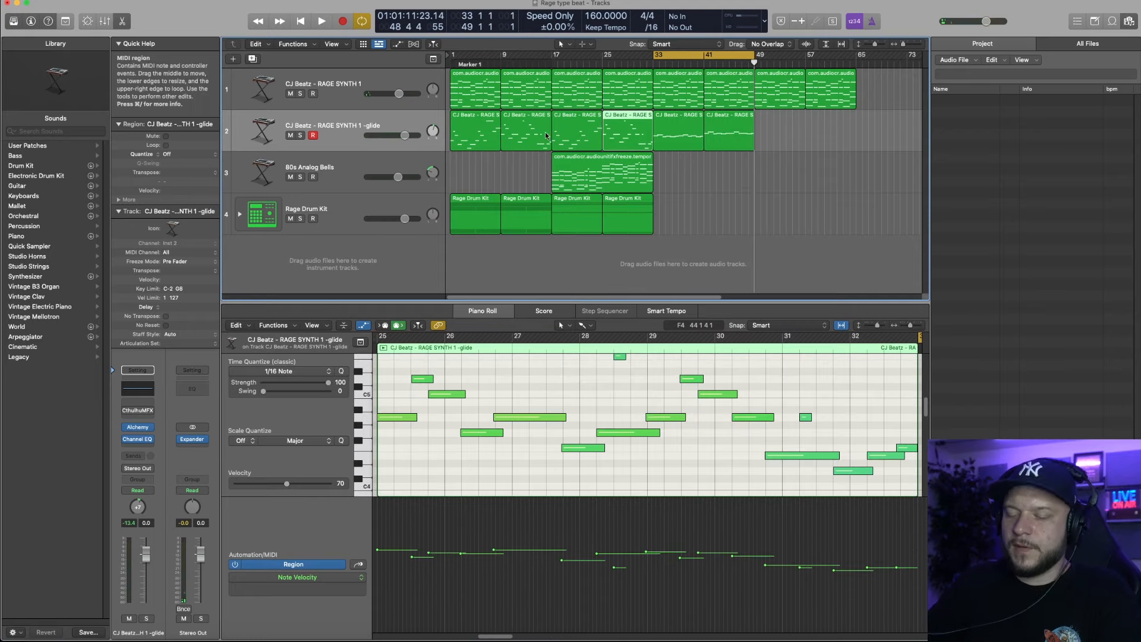
pyautogui.keyDown('shift'); pyautogui.click(569, 131); pyautogui.keyUp('shift')
pyautogui.moveTo(569, 131); pyautogui.dragTo(775, 136)
pyautogui.click(656, 128)
pyautogui.moveTo(657, 129); pyautogui.dragTo(555, 131)
# - Turn cycling off and play from about bar 15 to check the transition into the new lead
pyautogui.press('space')
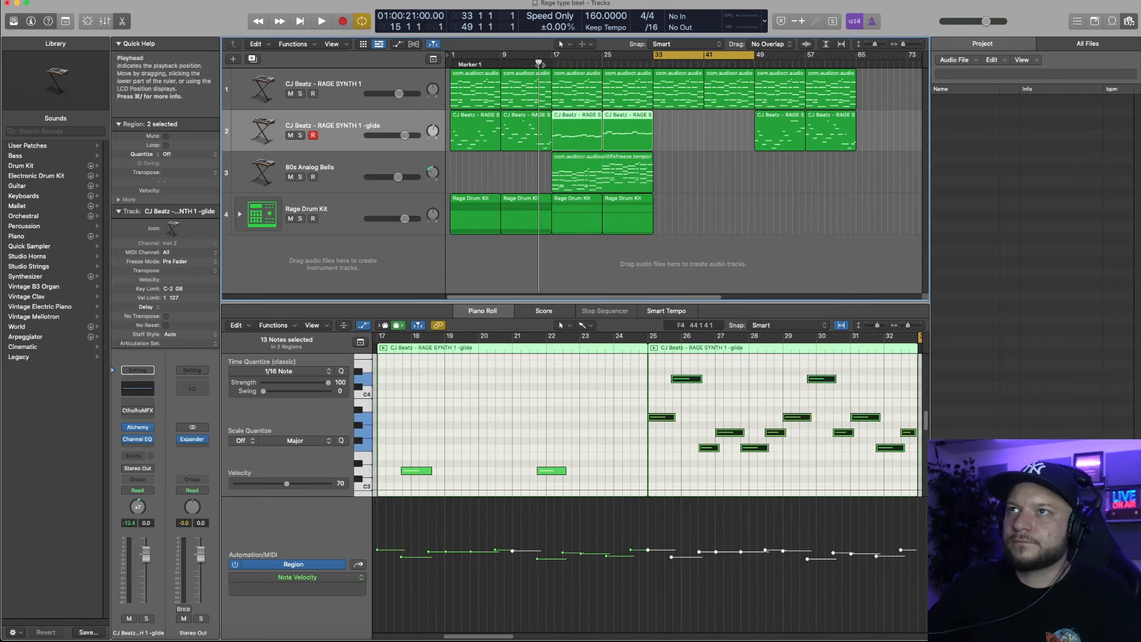
pyautogui.press('c')
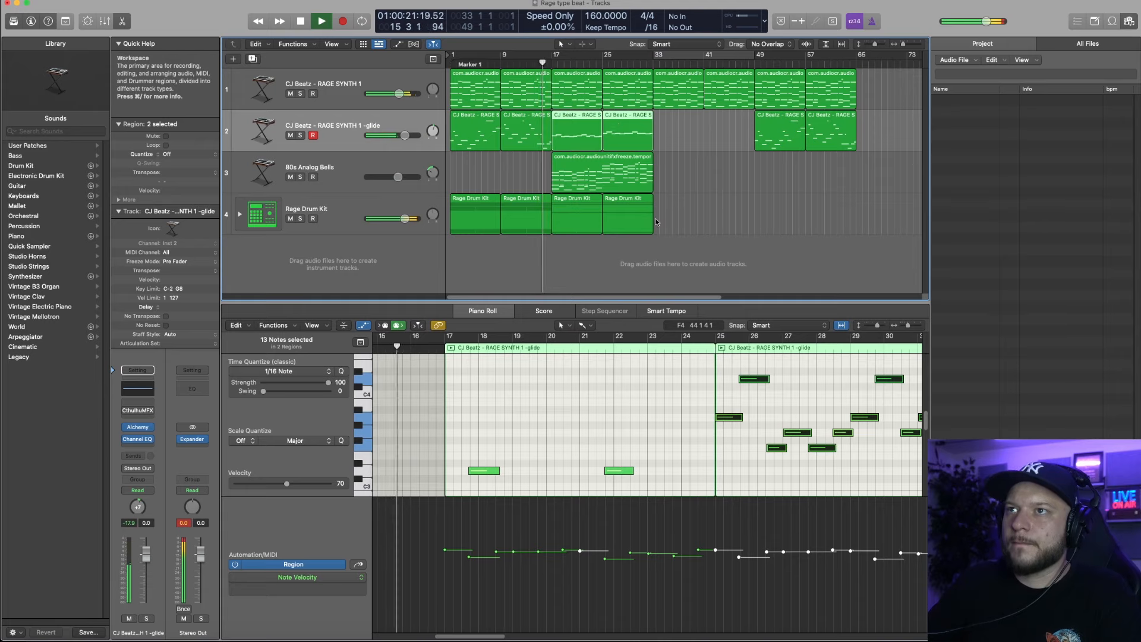
pyautogui.moveTo(661, 252); pyautogui.dragTo(672, 203)
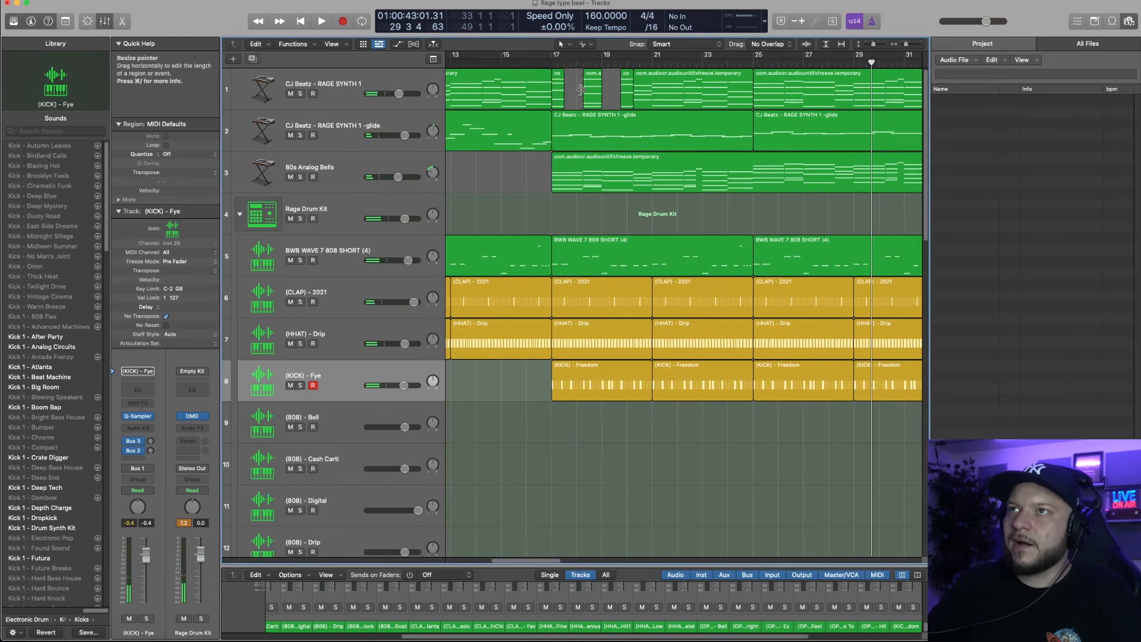
# - Play the chopped RAGE SYNTH 1 chords from bar 17 and copy those four regions to repeat from bar 21
pyautogui.click(554, 59)
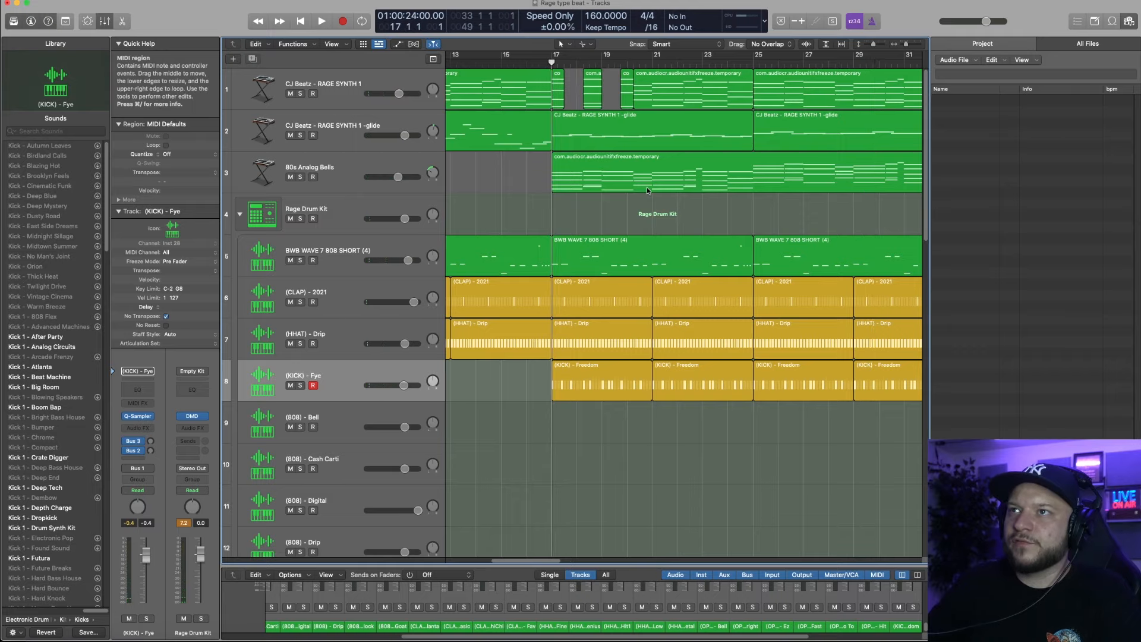
pyautogui.press('space')
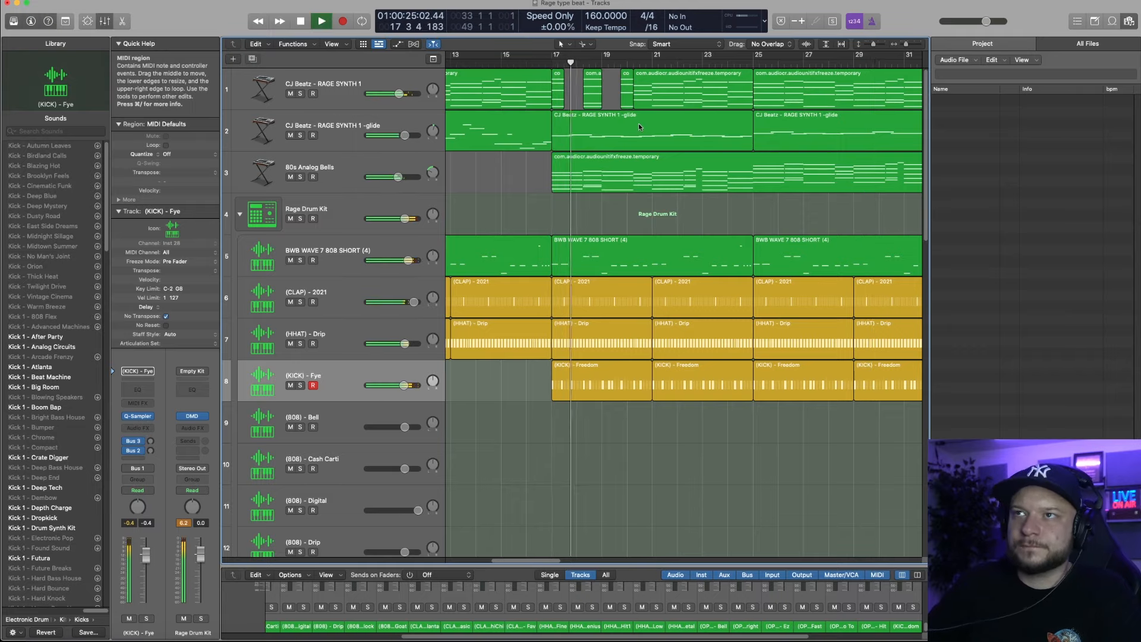
pyautogui.press('space')
pyautogui.click(561, 103)
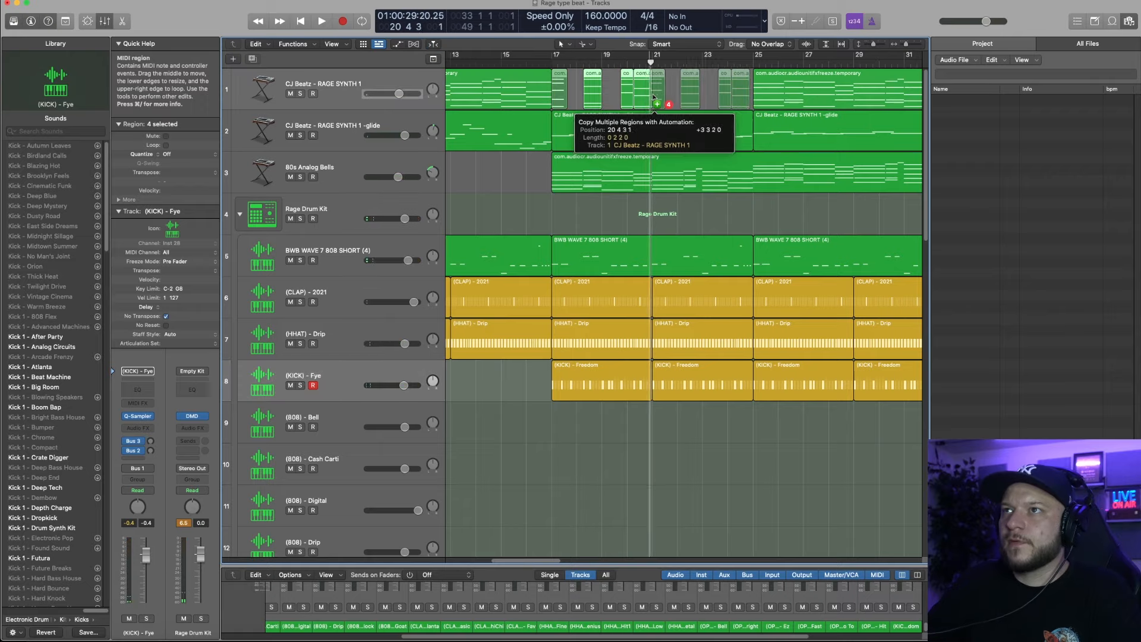
pyautogui.moveTo(656, 97); pyautogui.dragTo(658, 97)
pyautogui.press('space')
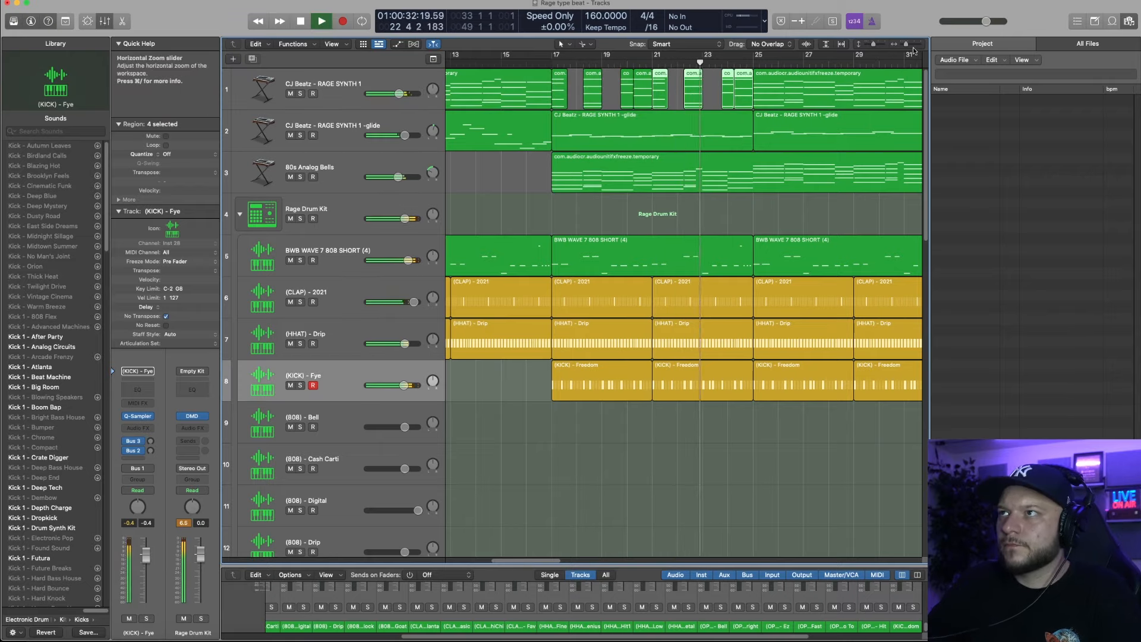
pyautogui.moveTo(908, 44); pyautogui.dragTo(903, 44)
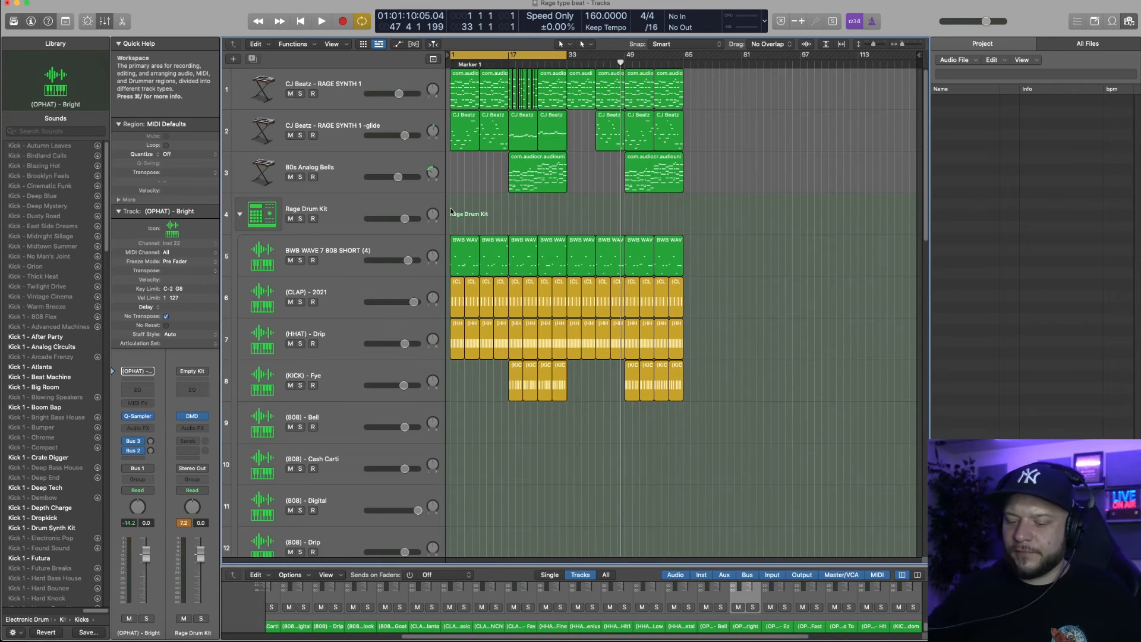
# - Record an open hi-hat part on the (OPHAT) - Bright track from bar 1
pyautogui.press('r')
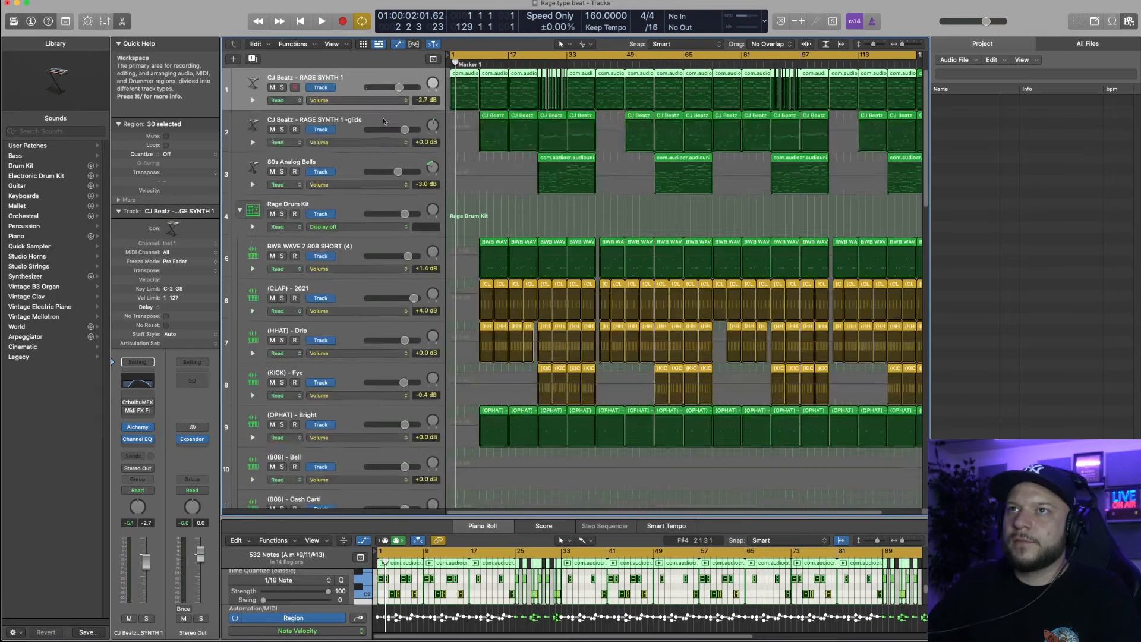
# - Automate the Channel EQ High Cut Frequency at the start of RAGE SYNTH 1, hide the automation, and play the beat from bar 1
pyautogui.click(363, 102)
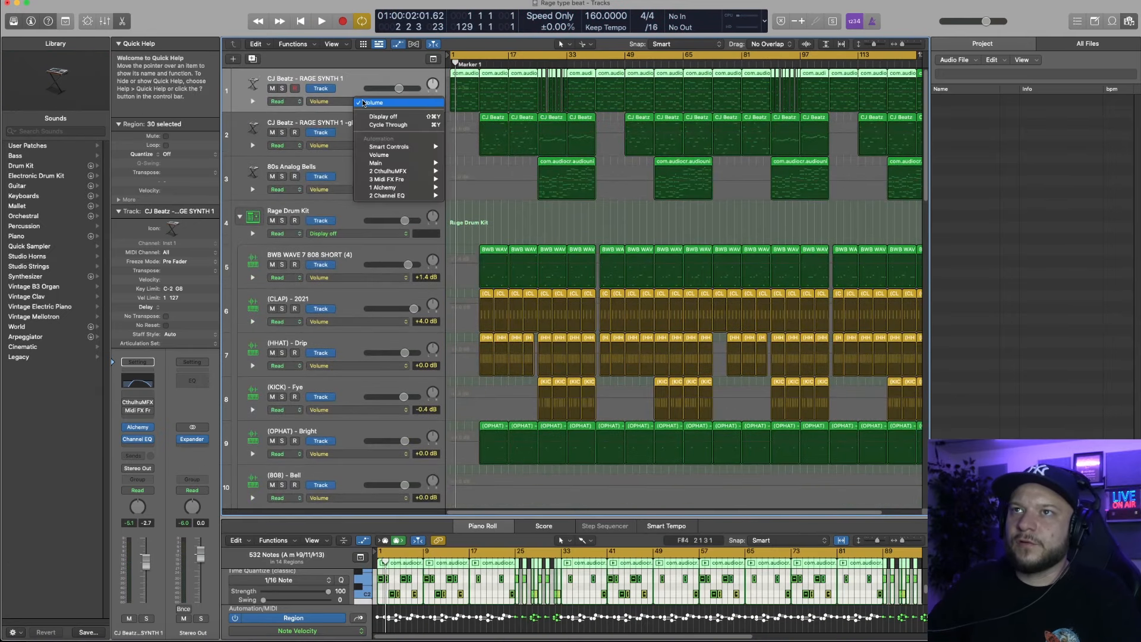
pyautogui.moveTo(409, 200)
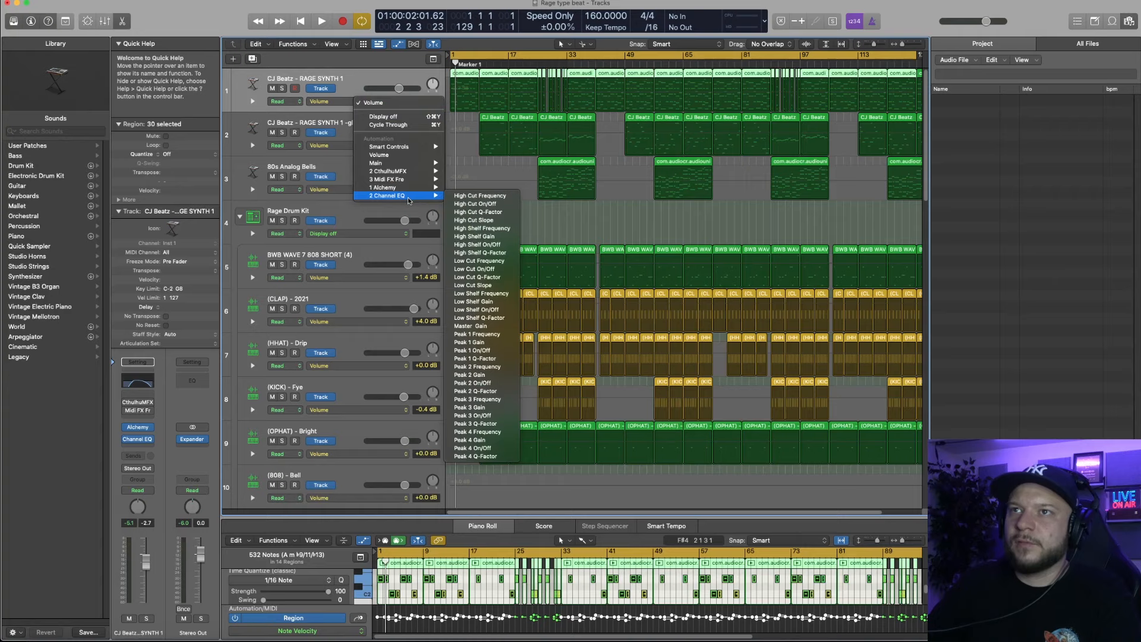
pyautogui.click(462, 196)
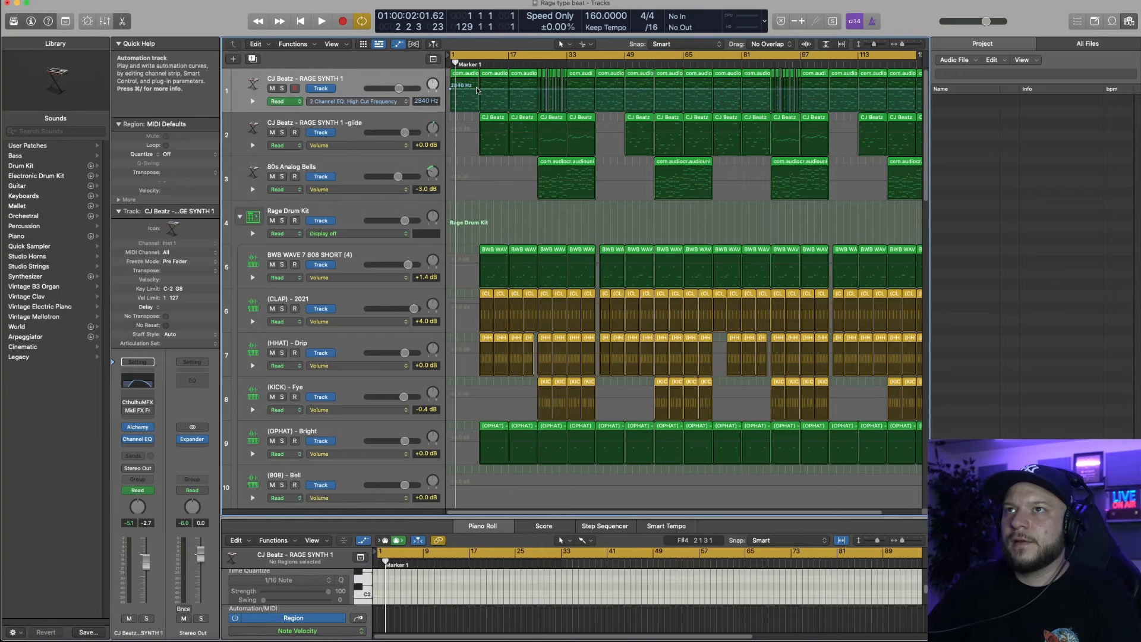
pyautogui.moveTo(451, 92); pyautogui.dragTo(450, 98)
pyautogui.press('a')
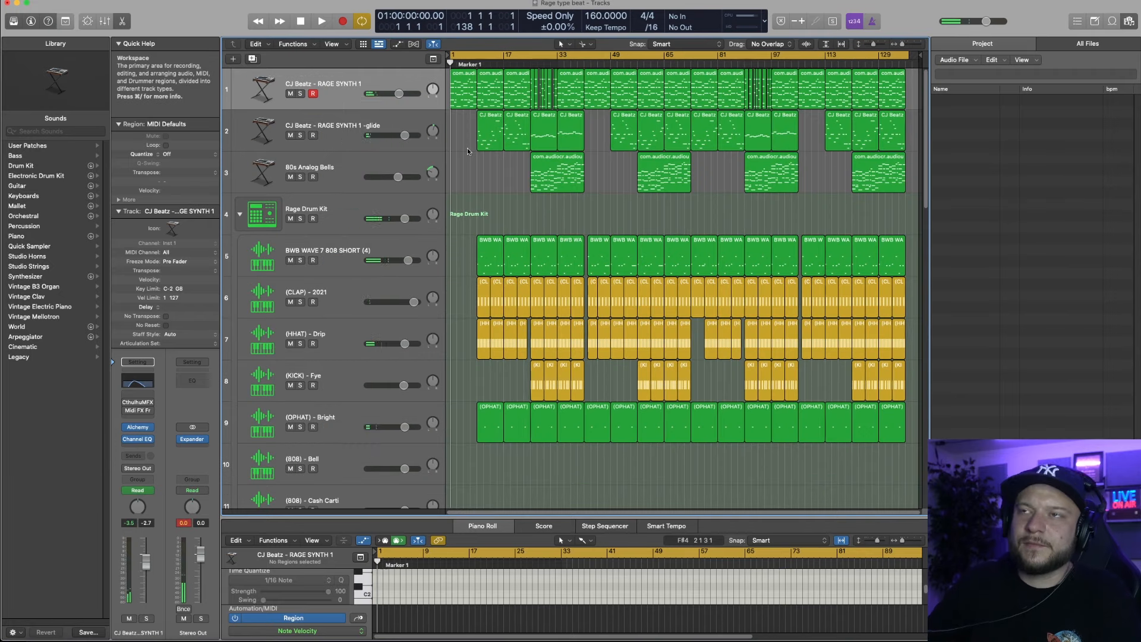
pyautogui.press('space')
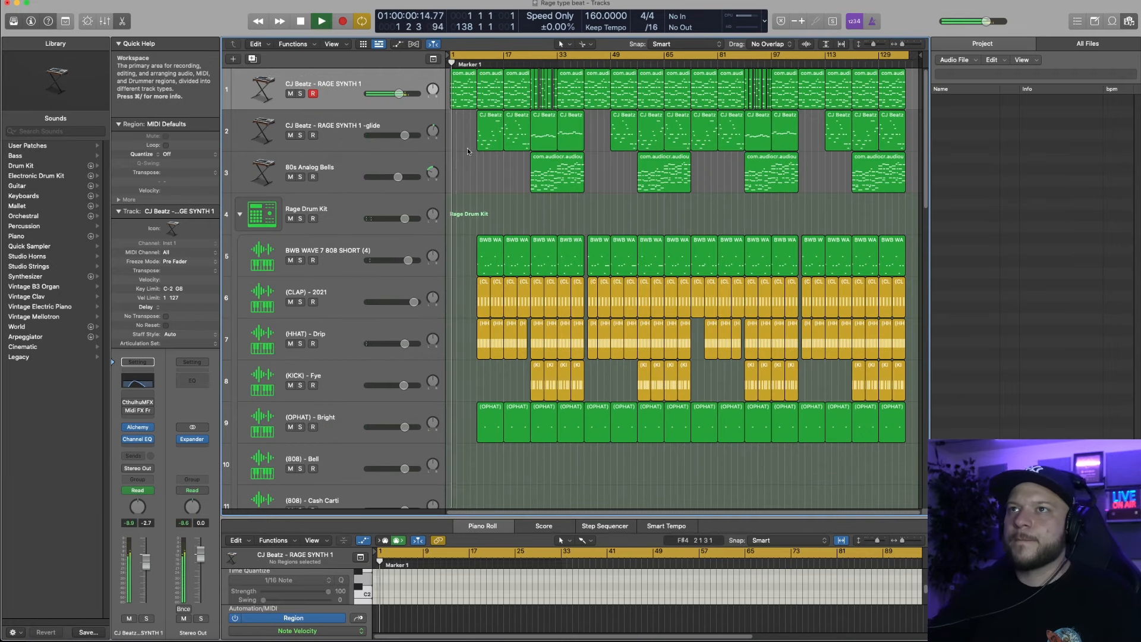